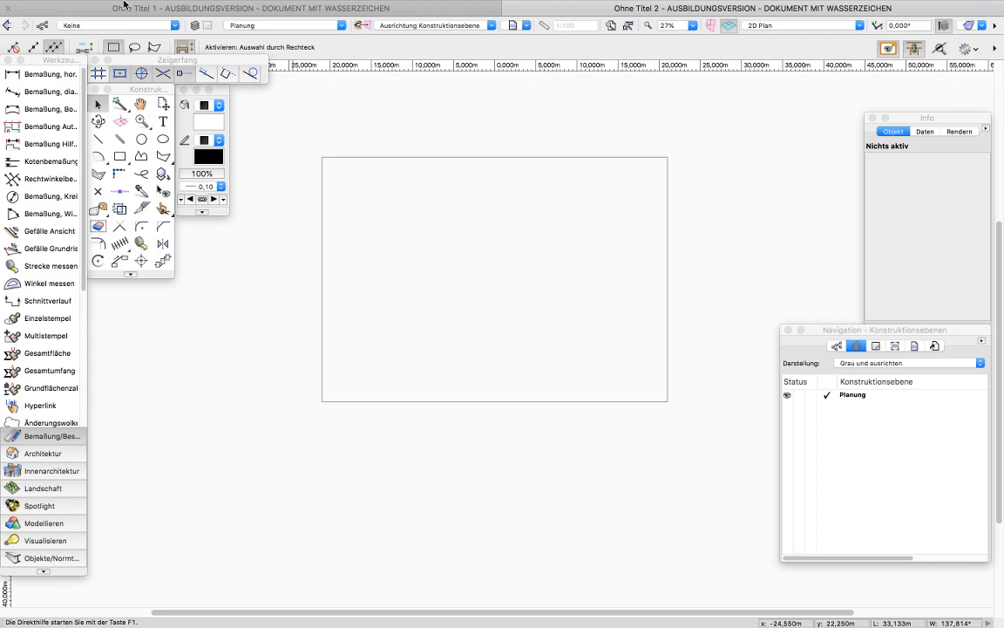
# Create a new blank document and accept its conversion to the educational version format.
pyautogui.click(123, 8)
pyautogui.click(129, 24)
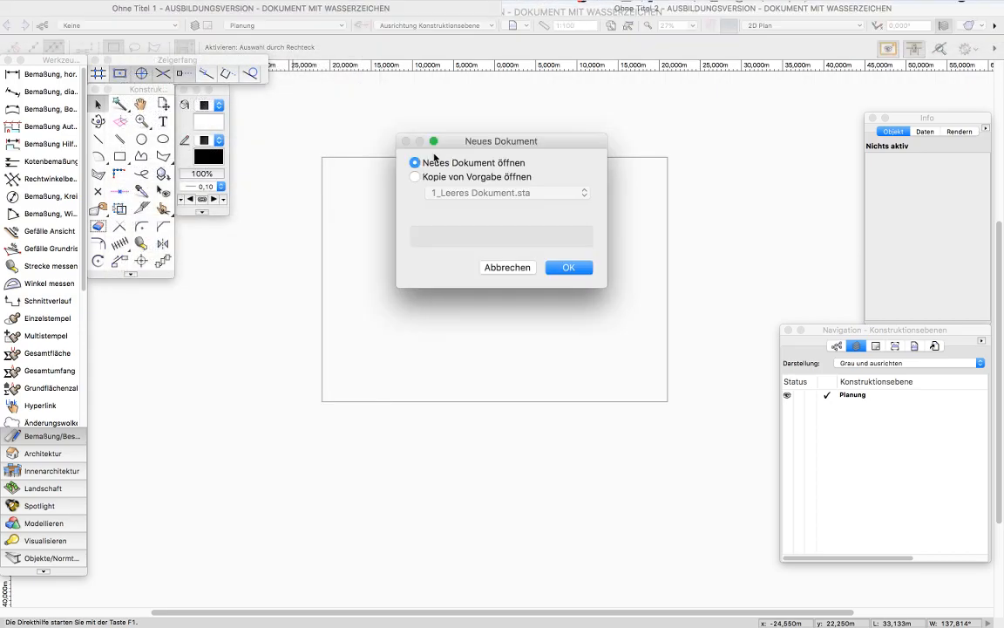
pyautogui.click(569, 267)
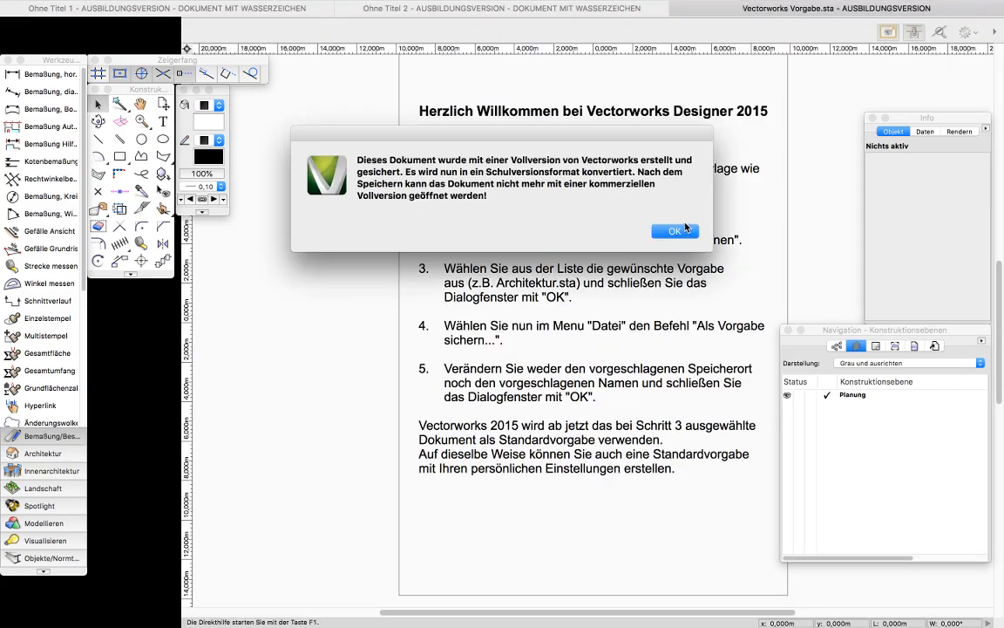
pyautogui.click(675, 231)
pyautogui.press('Return')
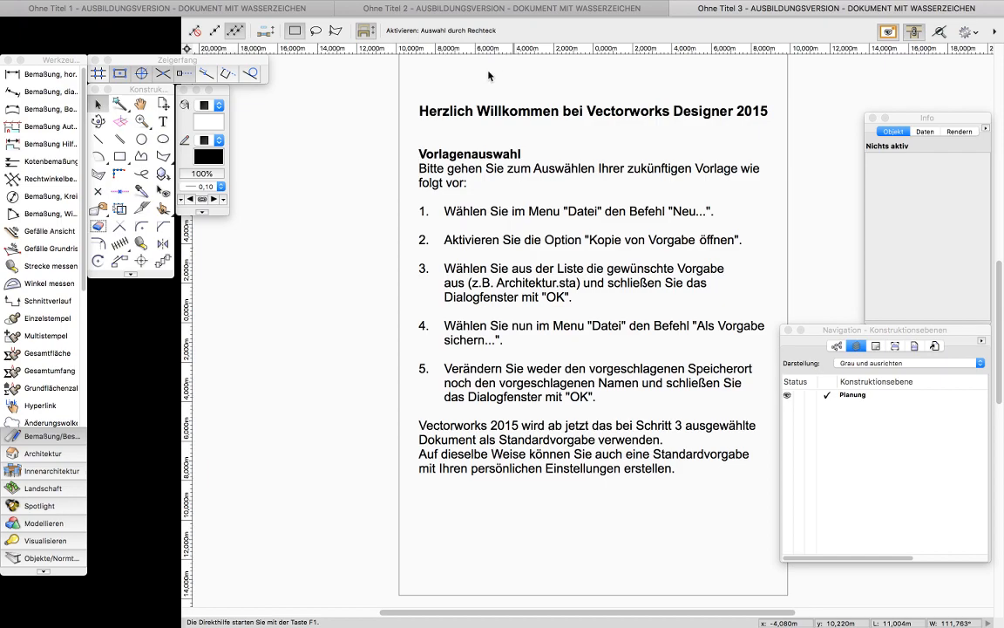
# Resize the document window to fill the screen with its full toolbar in view.
pyautogui.keyDown('alt'); pyautogui.scroll(-3, 437, 359); pyautogui.keyUp('alt')
pyautogui.scroll(-2, 438, 358)
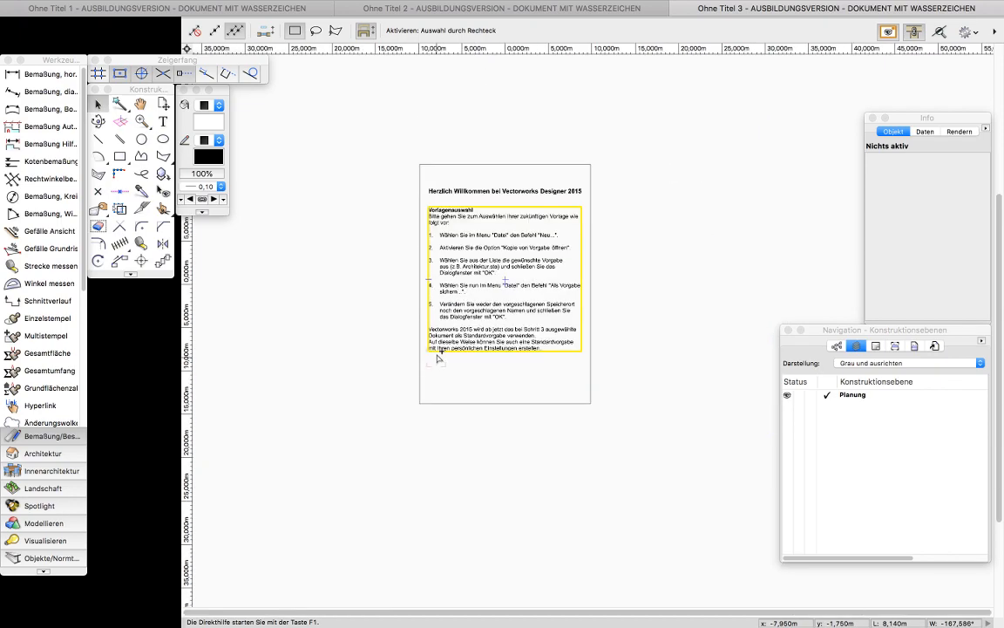
pyautogui.moveTo(217, 4)
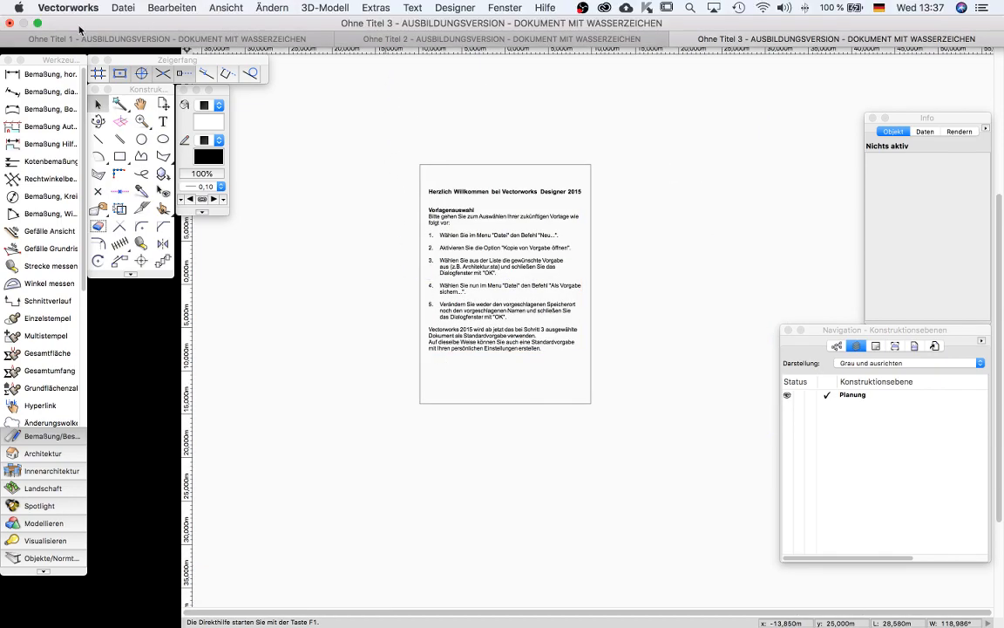
pyautogui.click(38, 25)
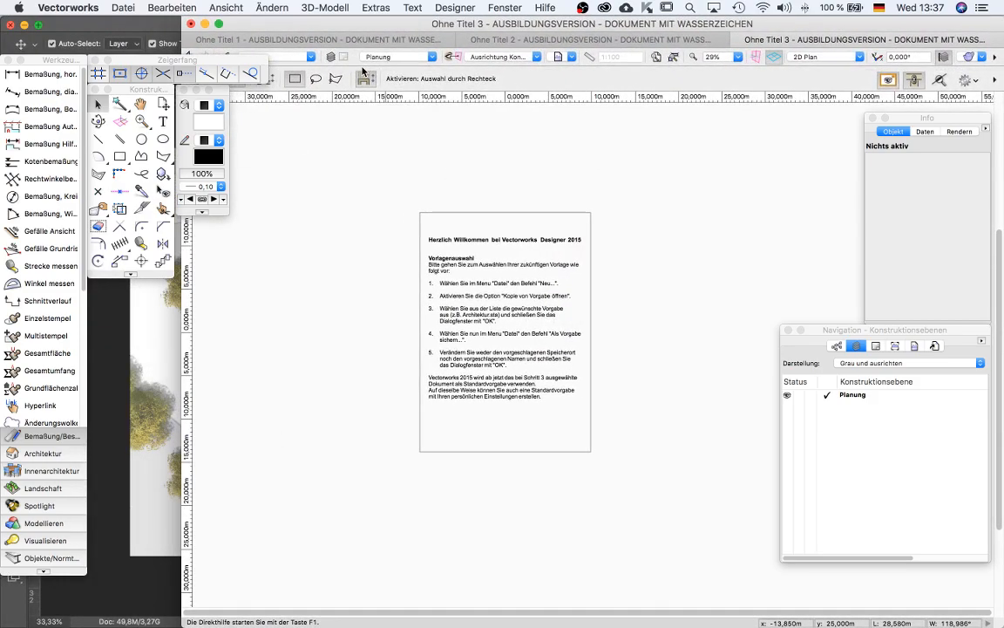
pyautogui.click(218, 25)
# Delete both welcome text blocks from the new document's page.
pyautogui.moveTo(499, 466); pyautogui.dragTo(246, 173)
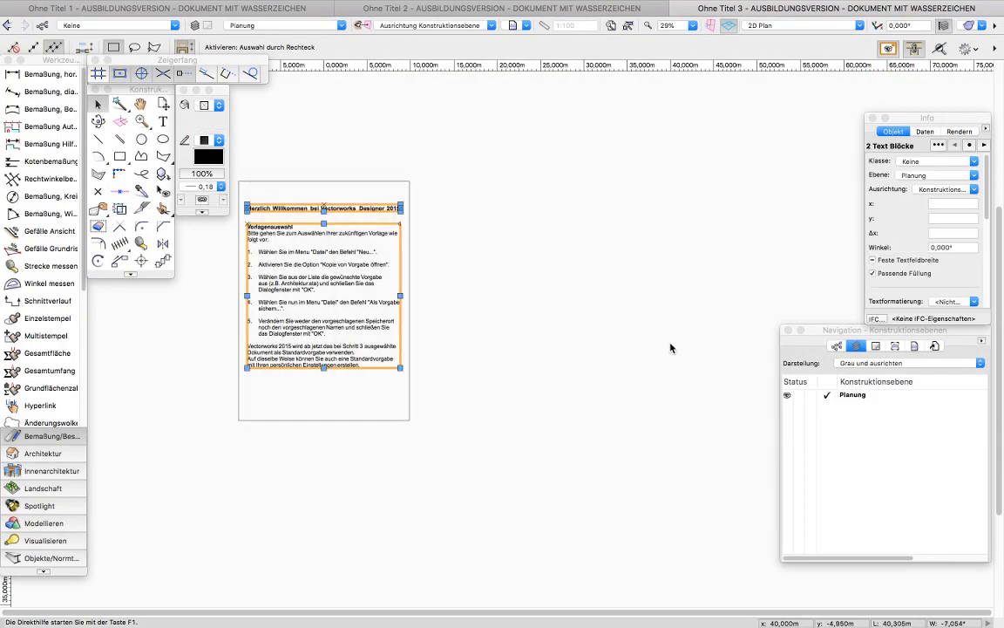
pyautogui.scroll(-3, 661, 347)
pyautogui.press('Delete')
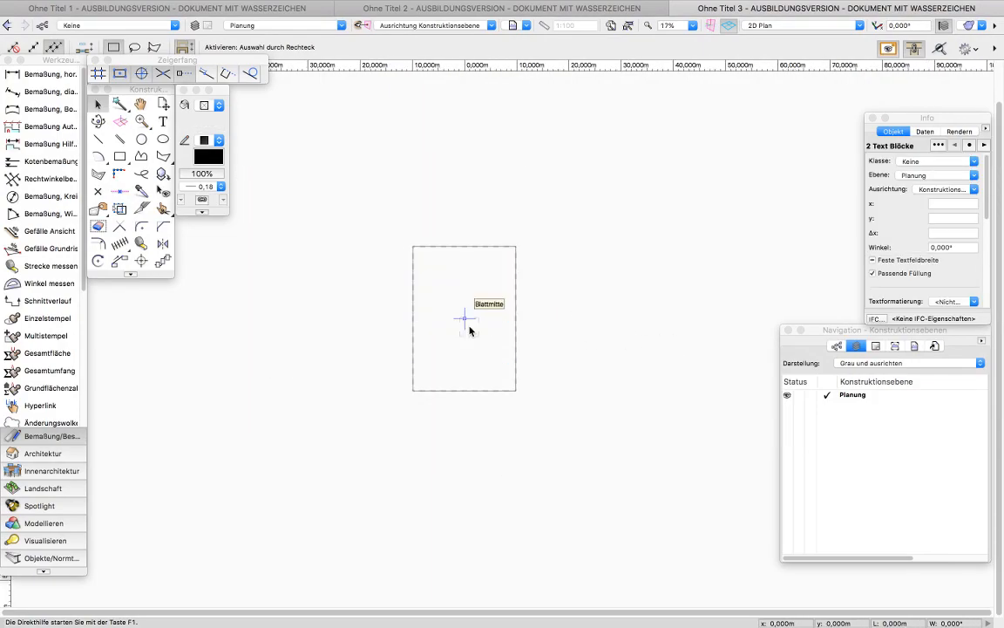
# Set the plan size to 420 mm wide and 297 mm high.
pyautogui.moveTo(68, 4)
pyautogui.click(121, 8)
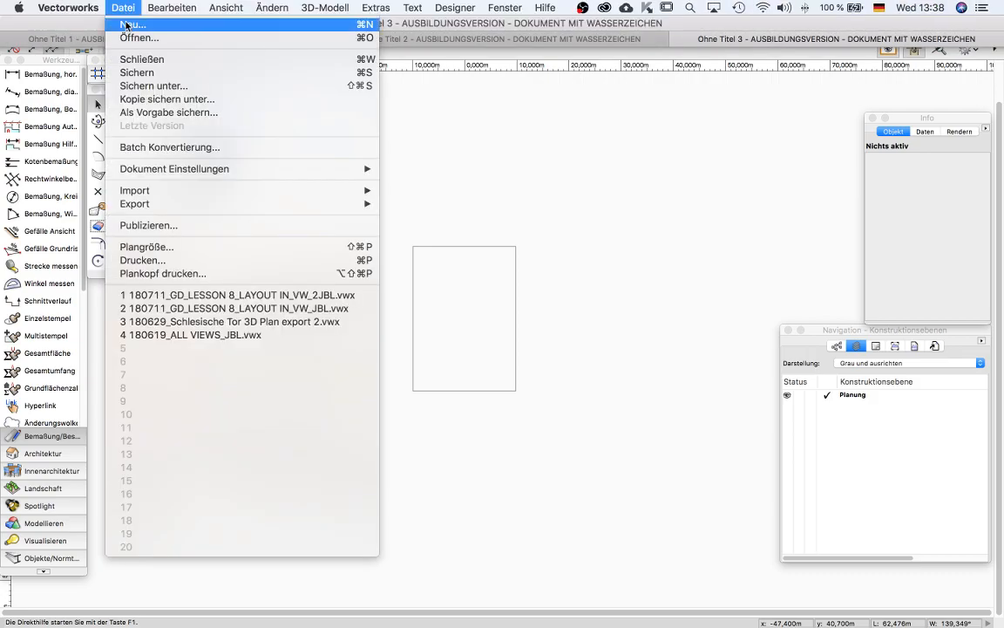
pyautogui.click(196, 248)
pyautogui.click(640, 209)
pyautogui.moveTo(640, 209); pyautogui.dragTo(562, 208)
pyautogui.write('4')
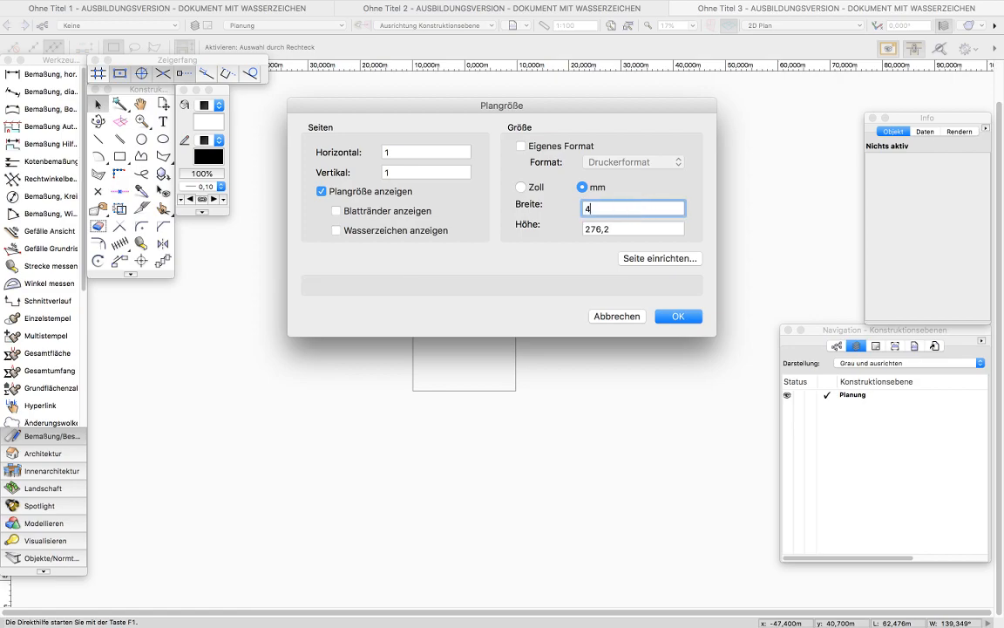
pyautogui.write('20')
pyautogui.press('Tab')
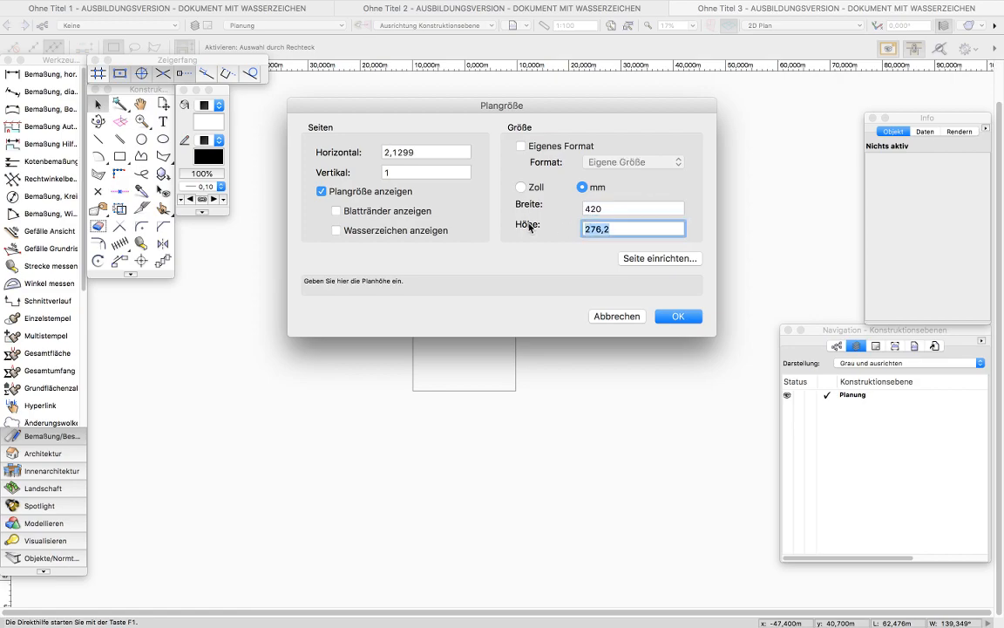
pyautogui.write('297')
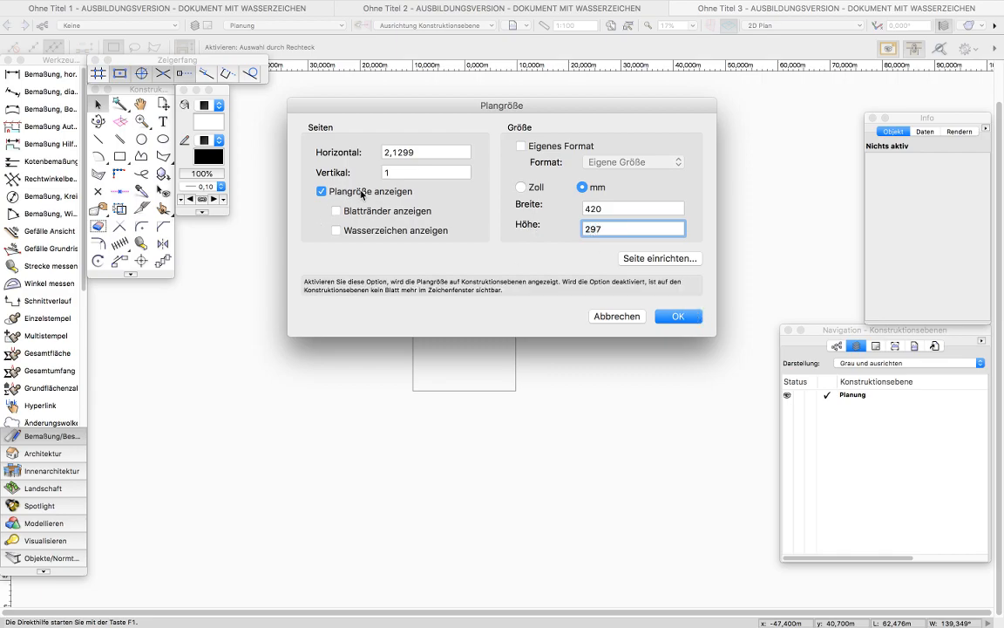
pyautogui.click(679, 317)
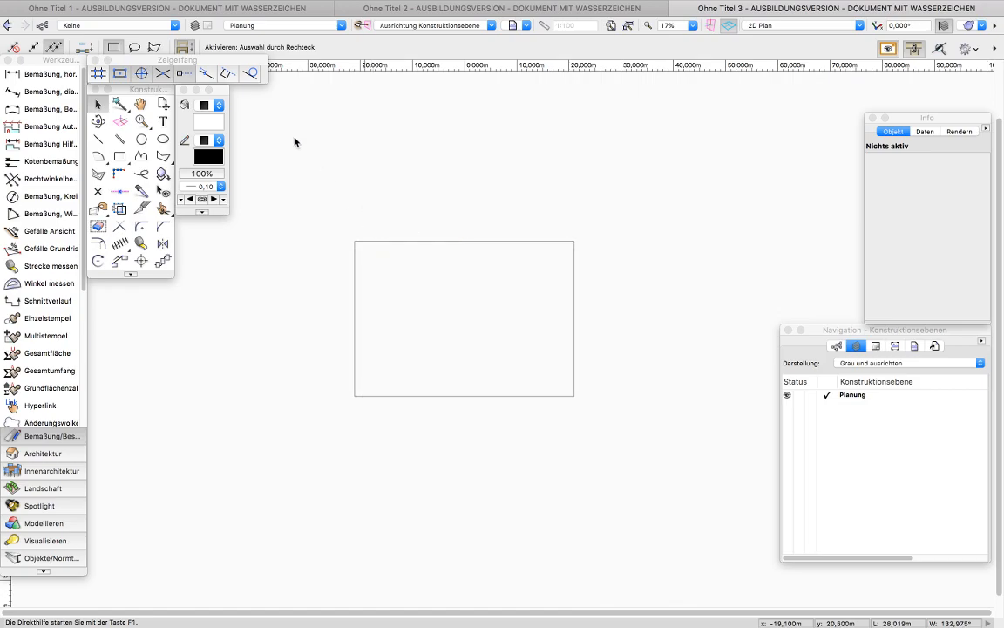
# Choose 180702_Schlesische Tor 3D Plan.dwg from the lesson 7 subfolder 180702_MAKE 2D DWG for a DXF/DWG import.
pyautogui.moveTo(131, 4)
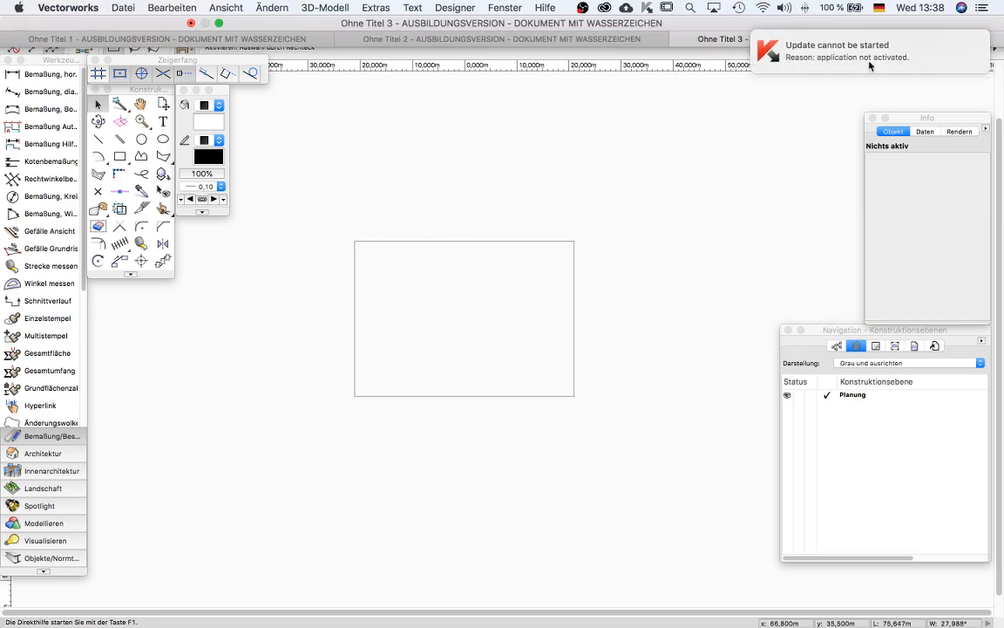
pyautogui.click(124, 7)
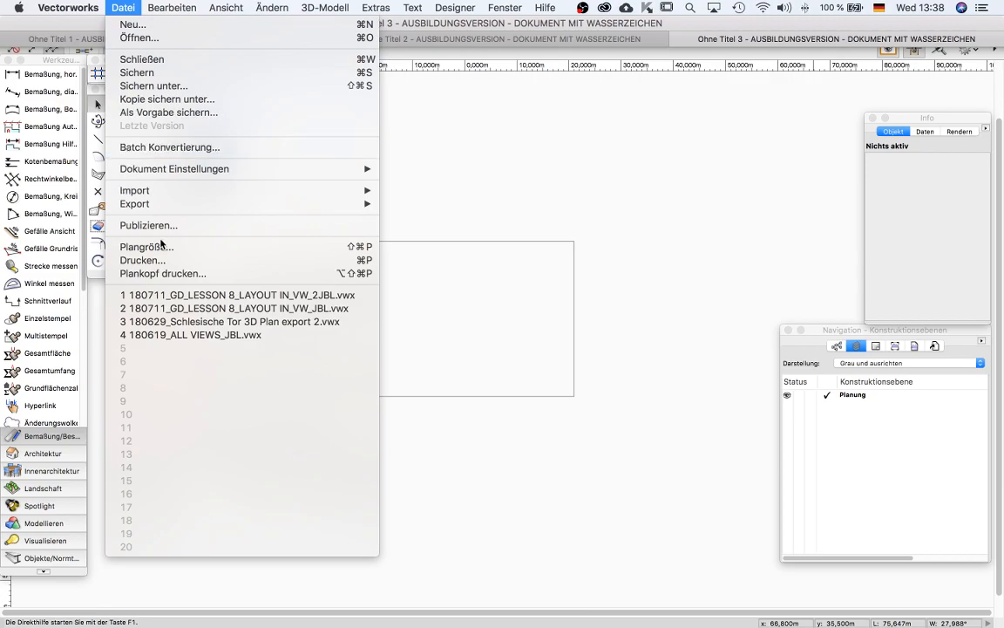
pyautogui.moveTo(171, 197)
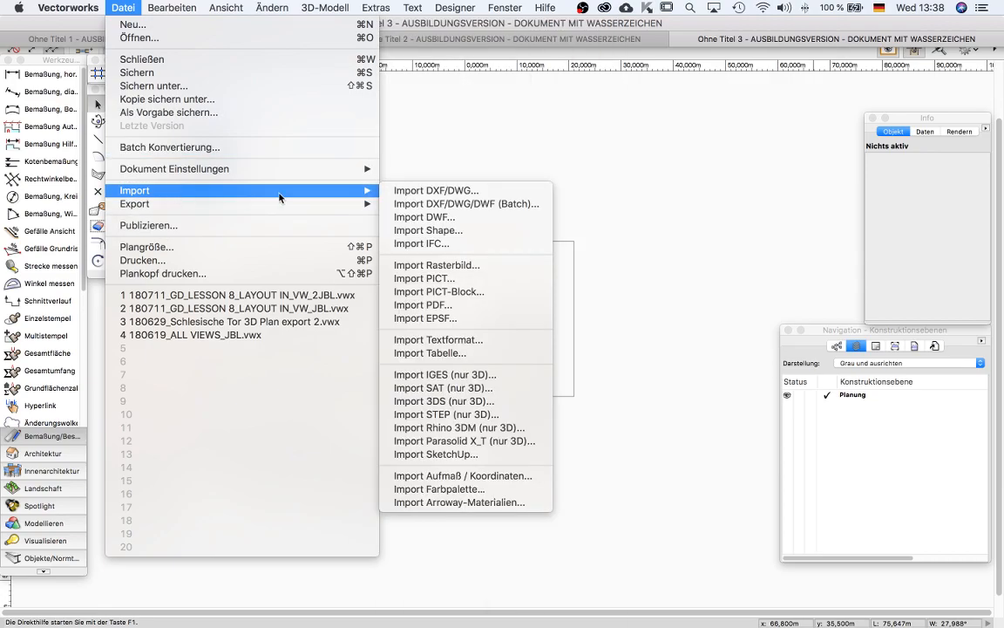
pyautogui.click(442, 193)
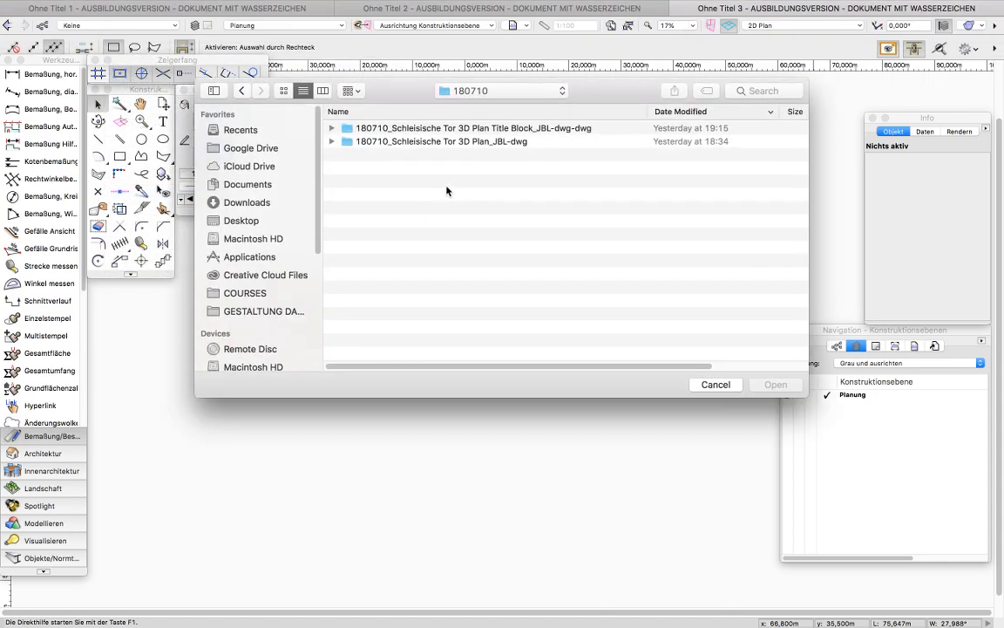
pyautogui.click(248, 316)
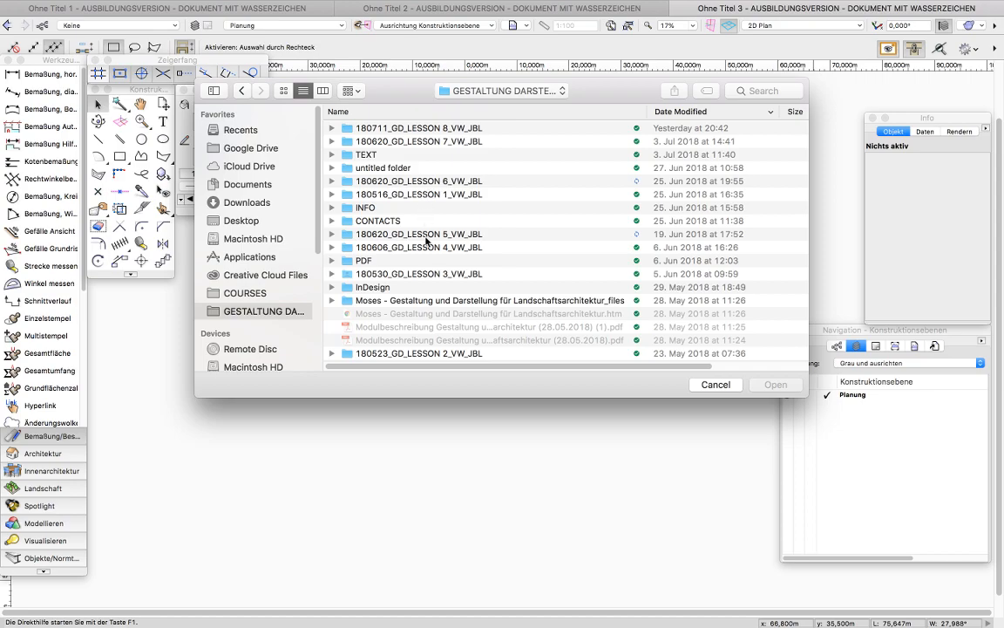
pyautogui.doubleClick(422, 143)
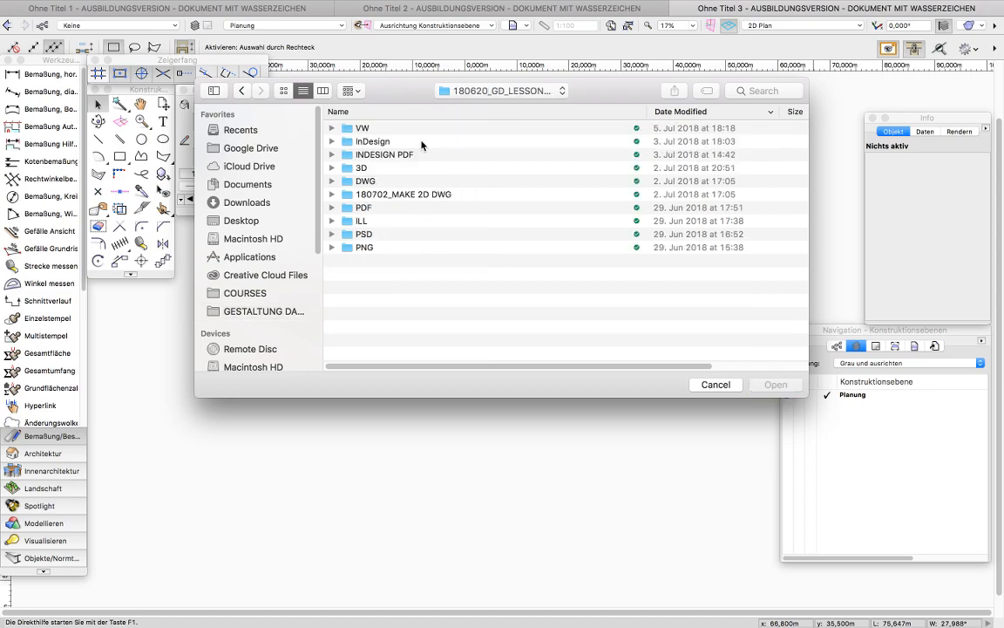
pyautogui.doubleClick(375, 180)
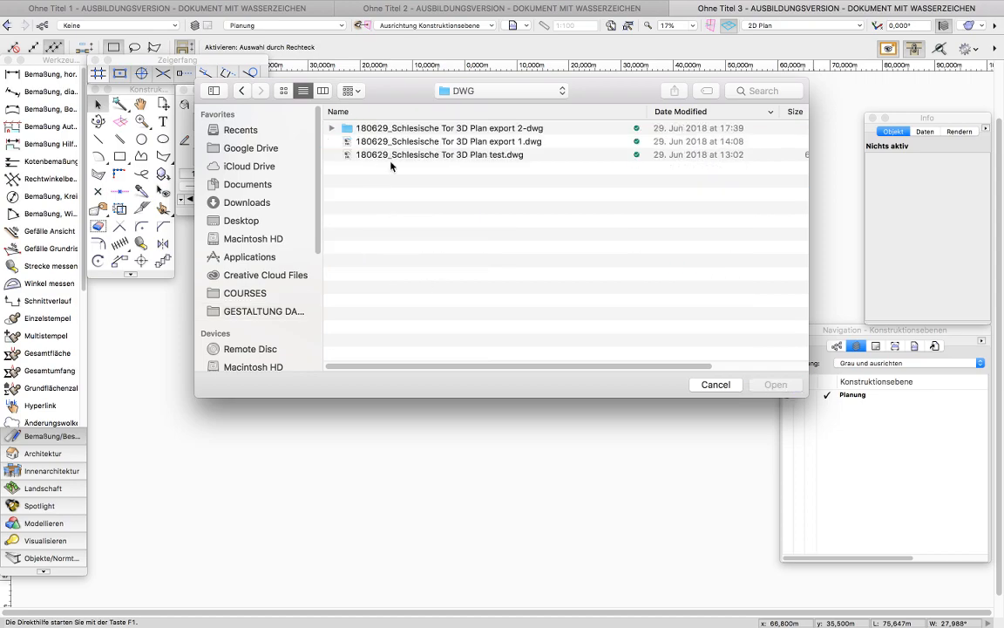
pyautogui.click(240, 90)
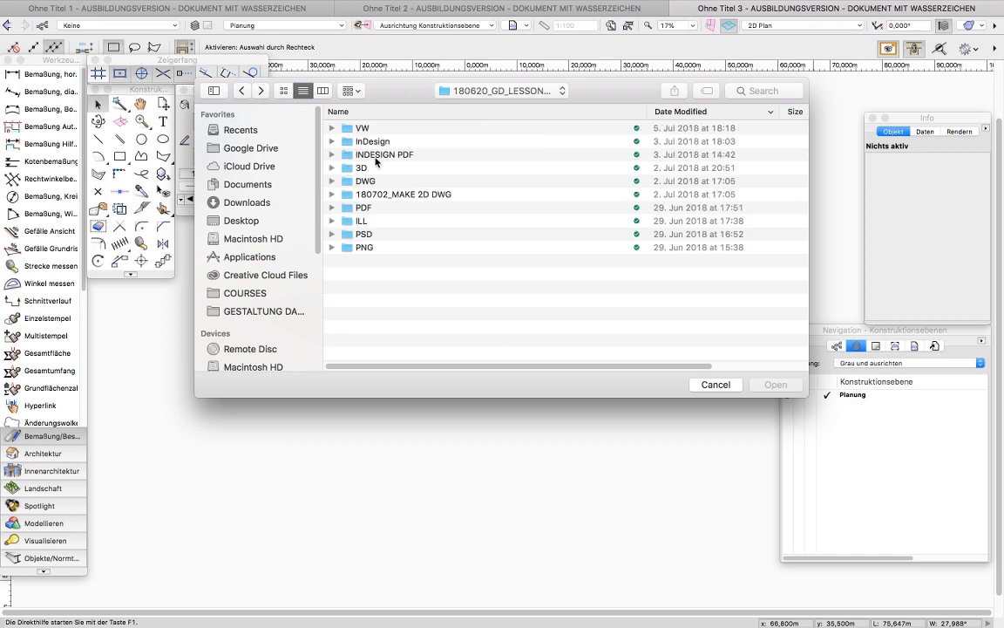
pyautogui.doubleClick(416, 194)
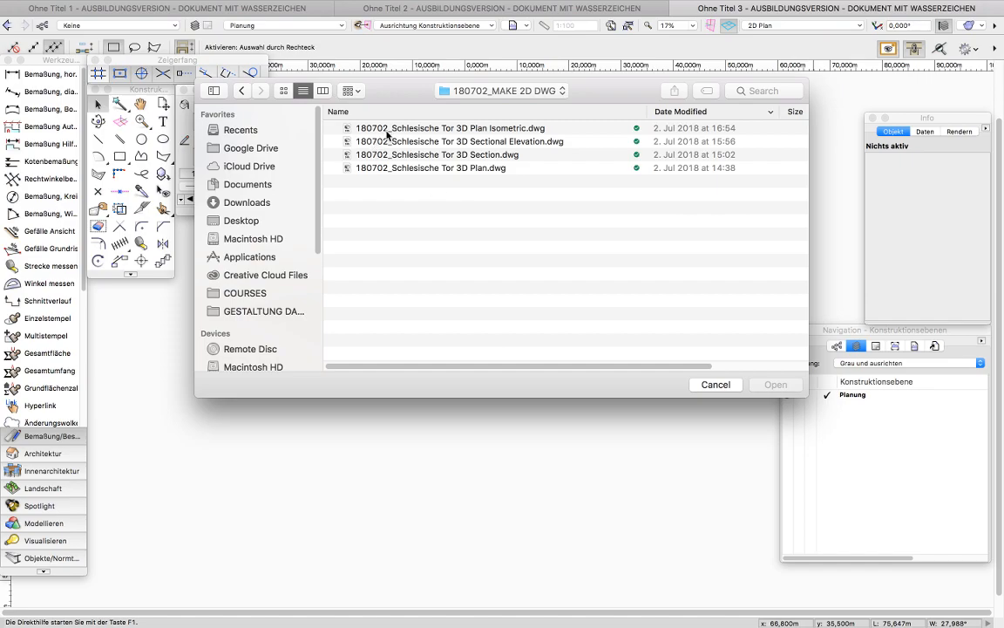
pyautogui.click(417, 168)
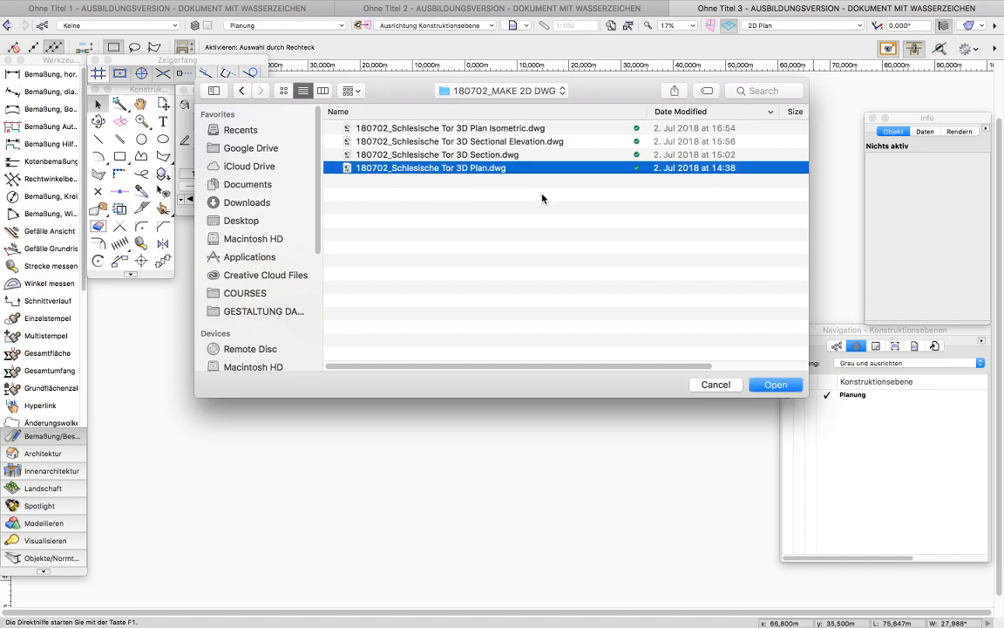
pyautogui.click(772, 384)
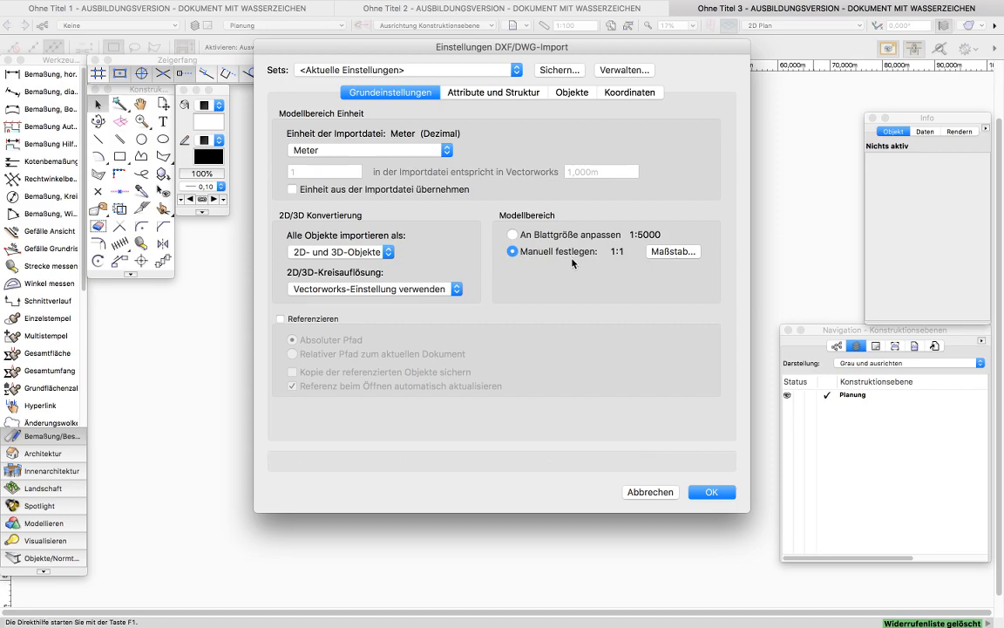
# Import the DWG plan with metres as the unit and a manually set model scale of 1:1.
pyautogui.click(336, 151)
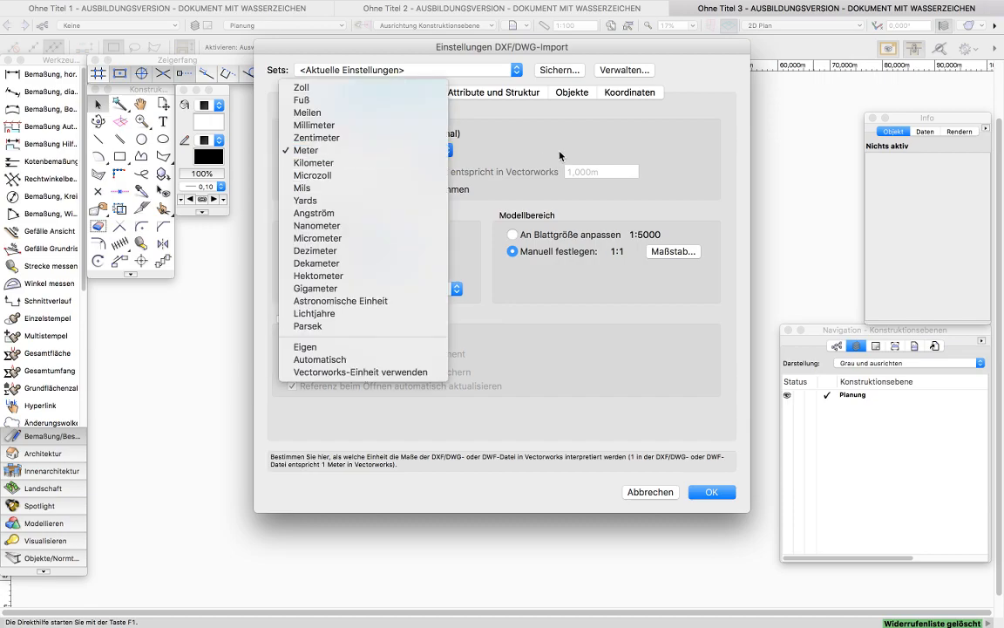
pyautogui.click(485, 159)
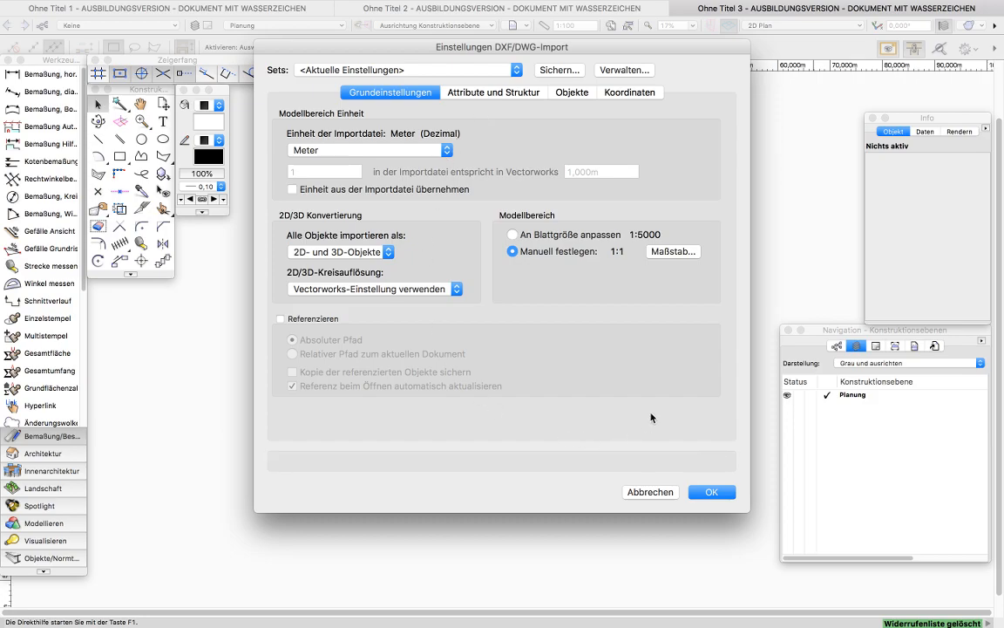
pyautogui.click(710, 494)
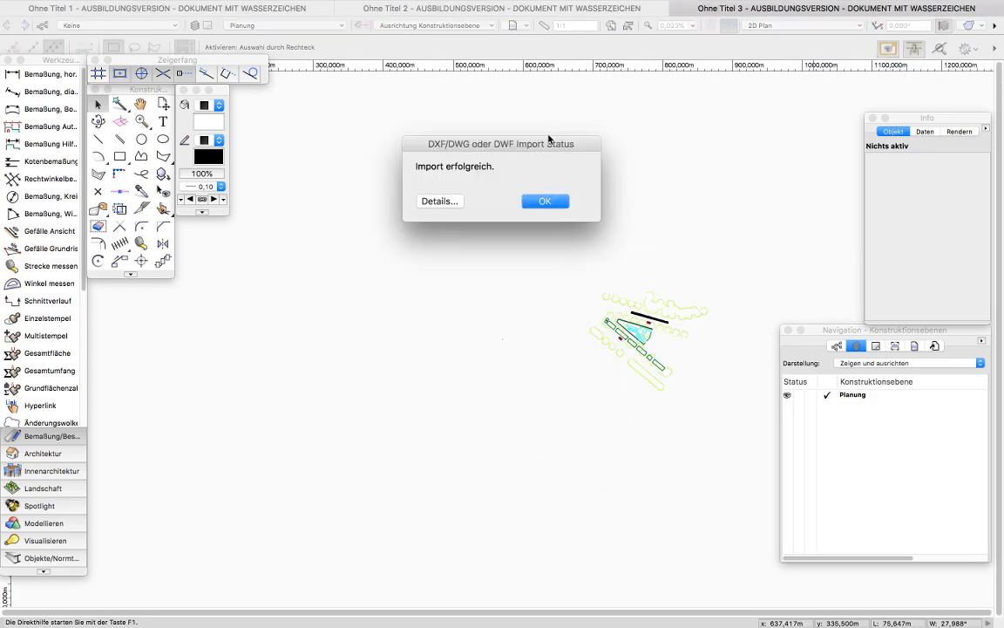
pyautogui.click(543, 201)
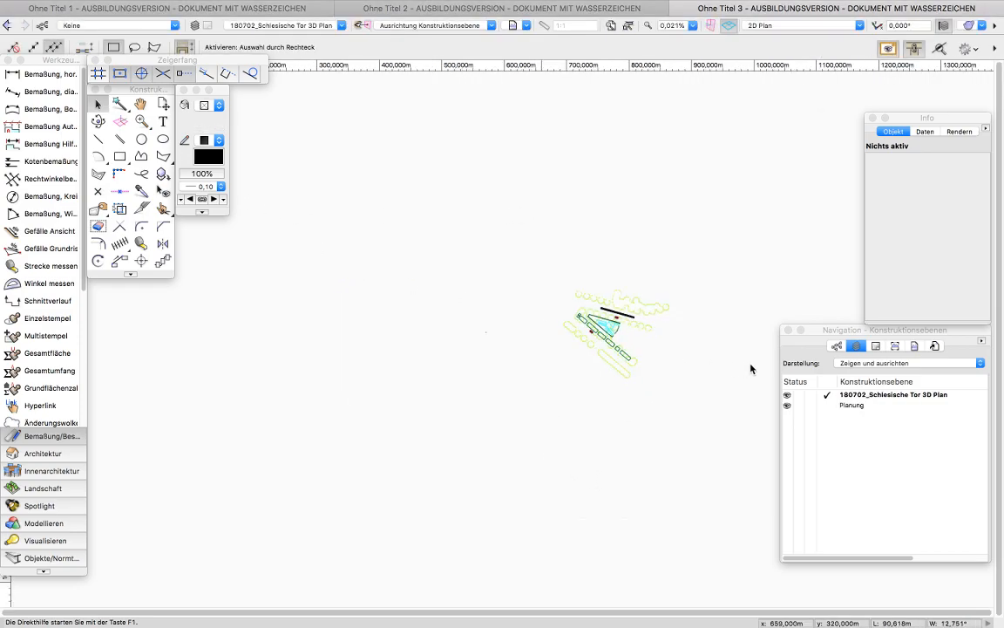
# Select all objects of the imported plan, set their pen colour to black and deselect them.
pyautogui.scroll(5, 620, 332)
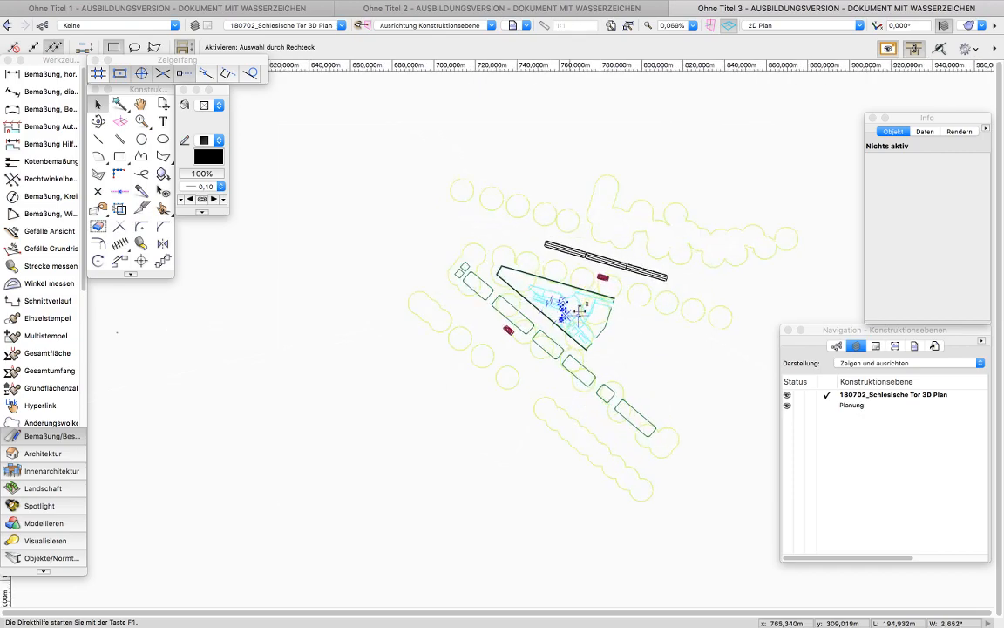
pyautogui.scroll(-2, 347, 275)
pyautogui.scroll(3, 409, 285)
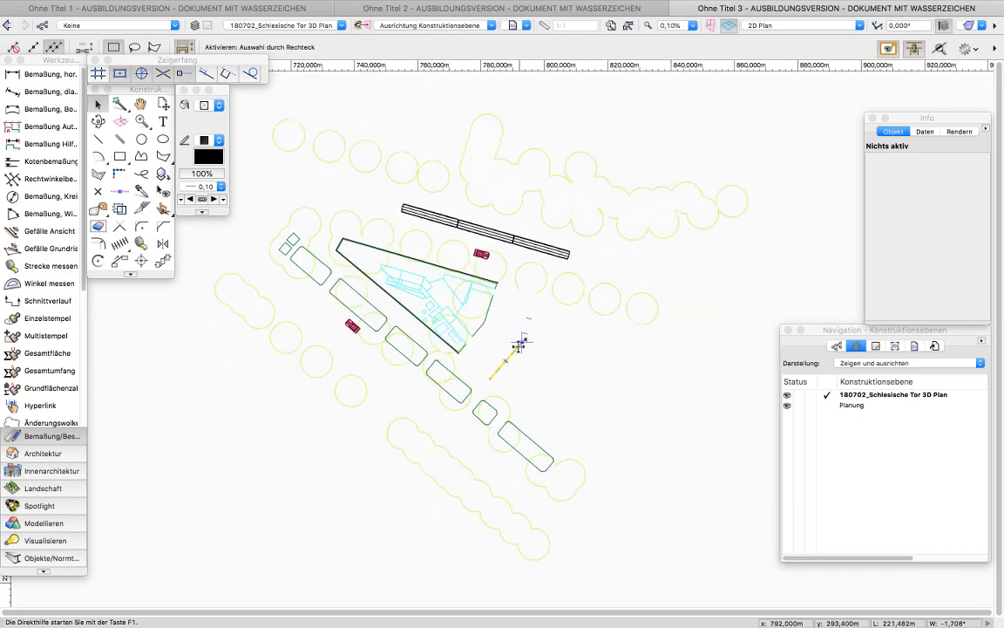
pyautogui.scroll(-2, 660, 262)
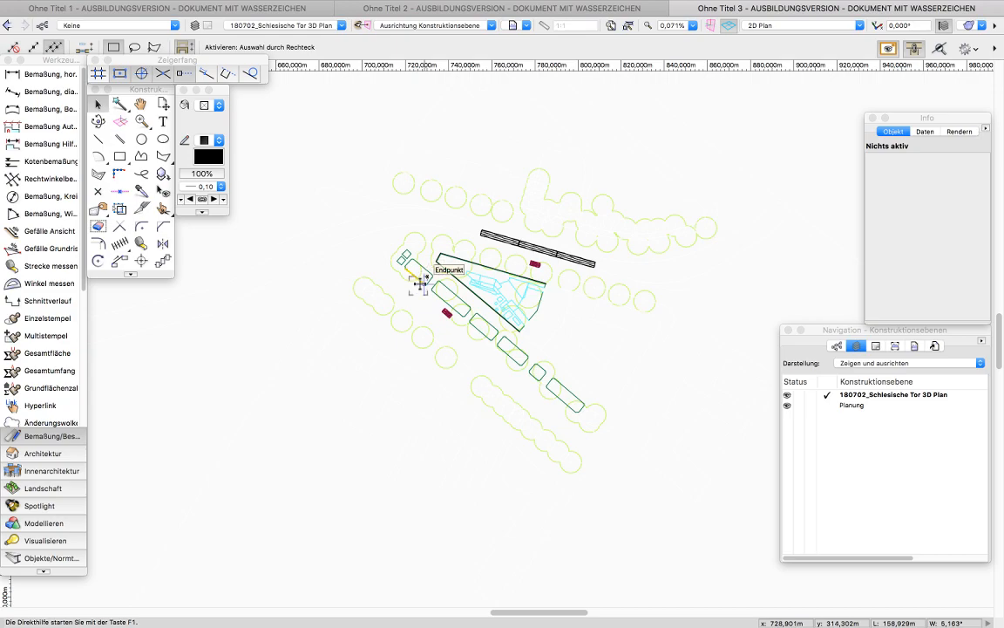
pyautogui.press('super+a')
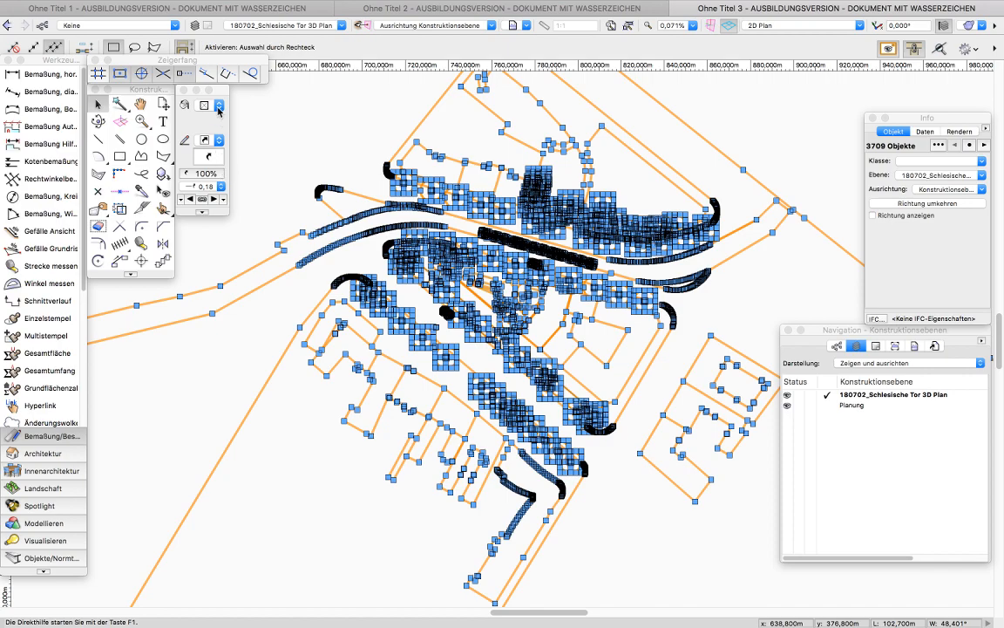
pyautogui.click(218, 159)
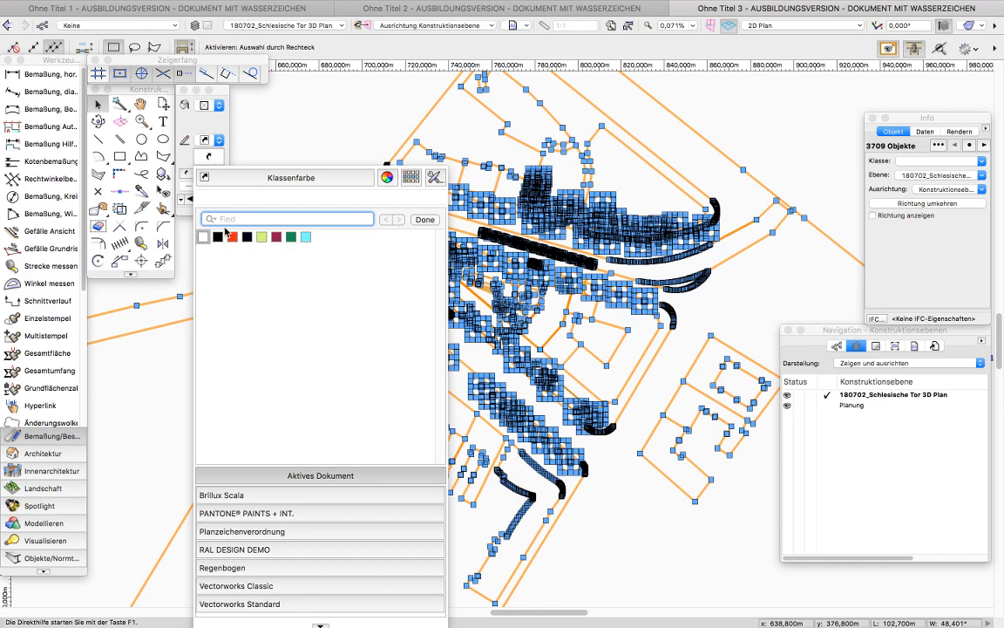
pyautogui.click(217, 238)
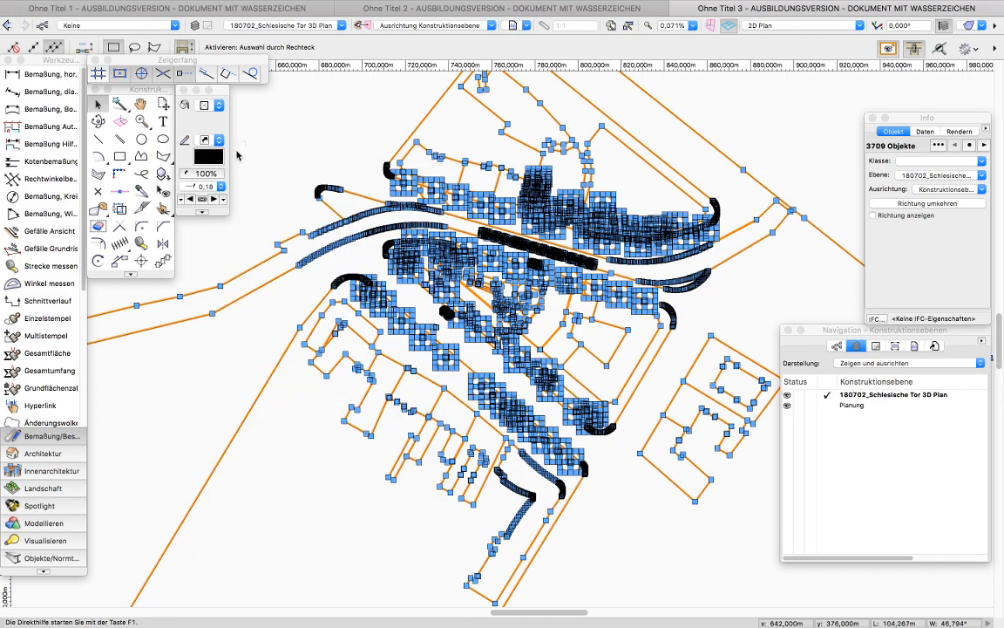
pyautogui.click(235, 153)
pyautogui.scroll(-3, 403, 277)
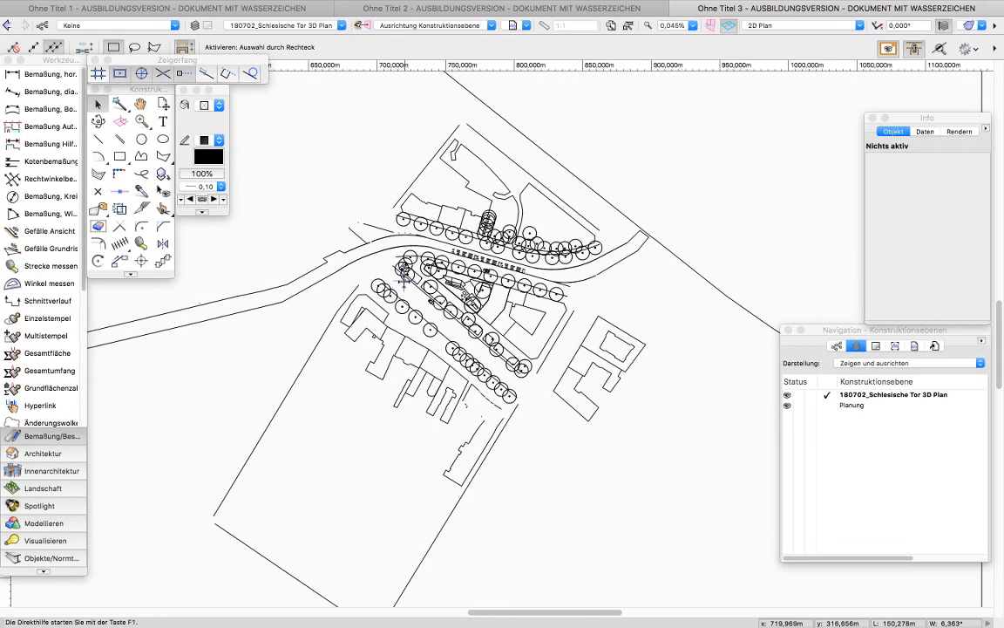
pyautogui.scroll(-3, 504, 319)
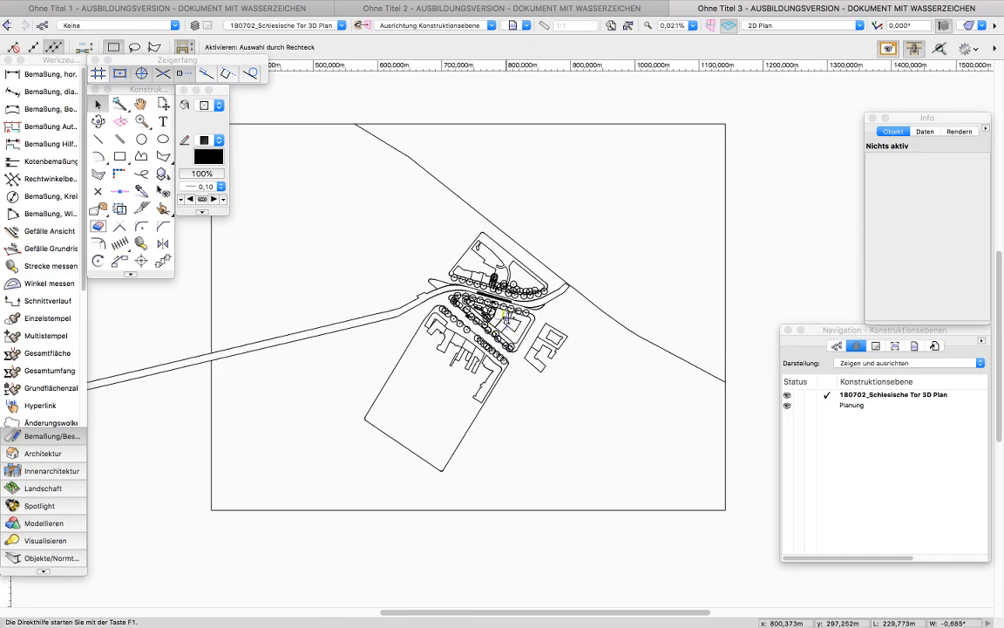
pyautogui.scroll(5, 504, 319)
pyautogui.scroll(-3, 504, 319)
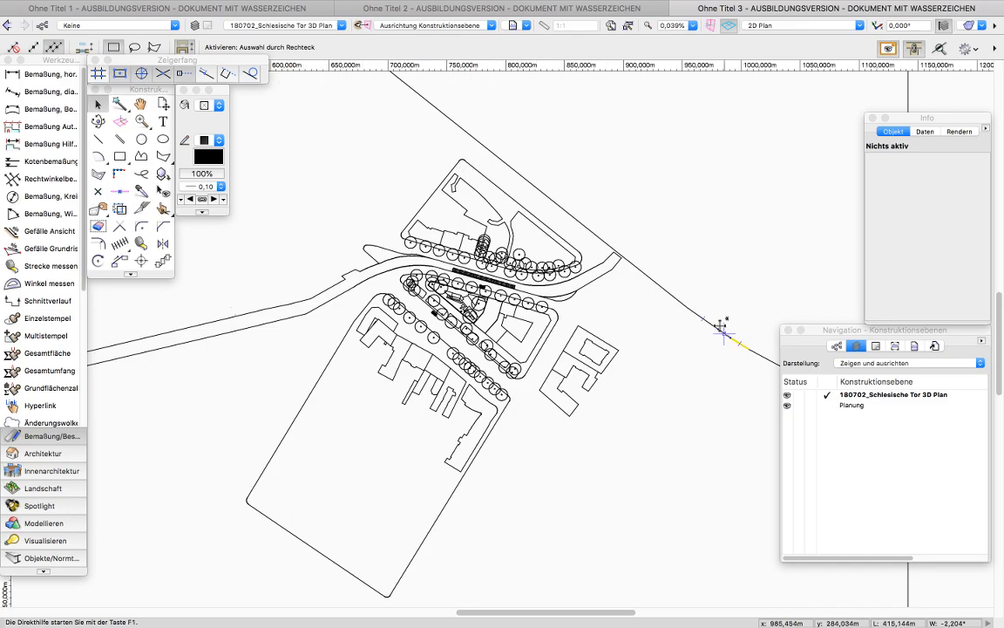
pyautogui.click(123, 9)
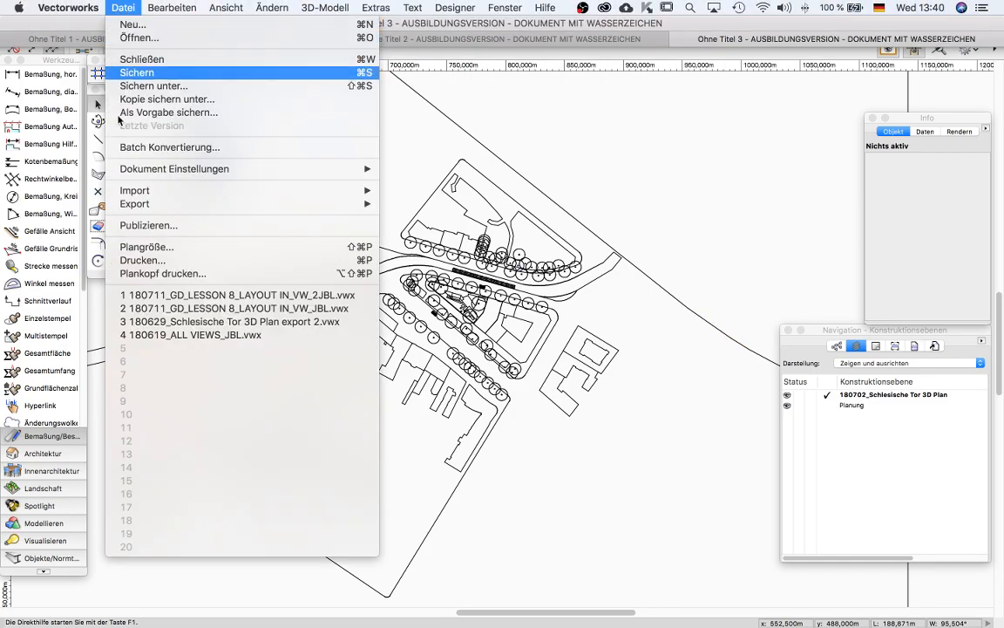
pyautogui.moveTo(161, 199)
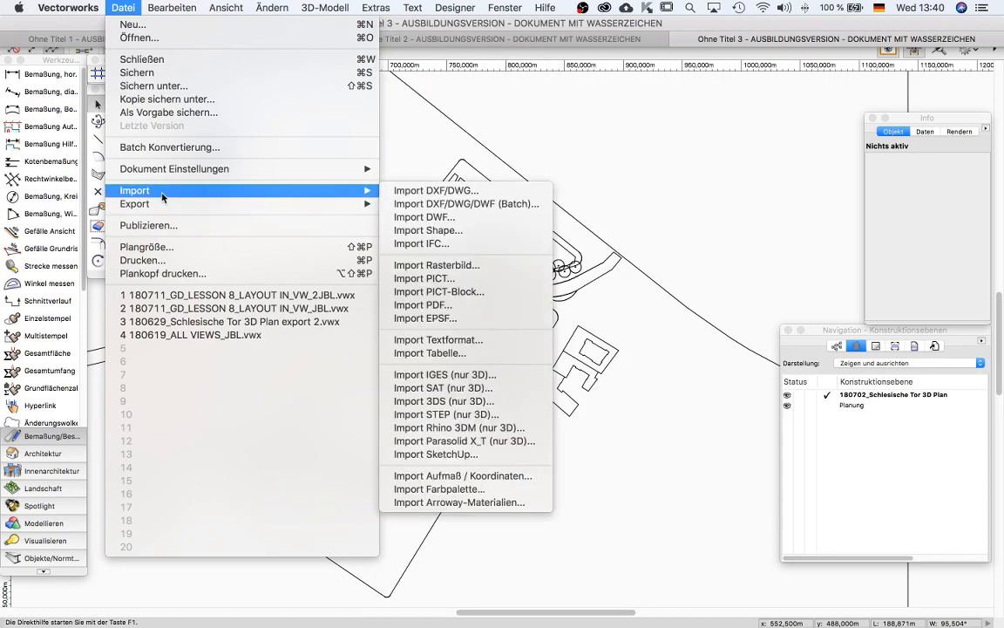
pyautogui.click(418, 191)
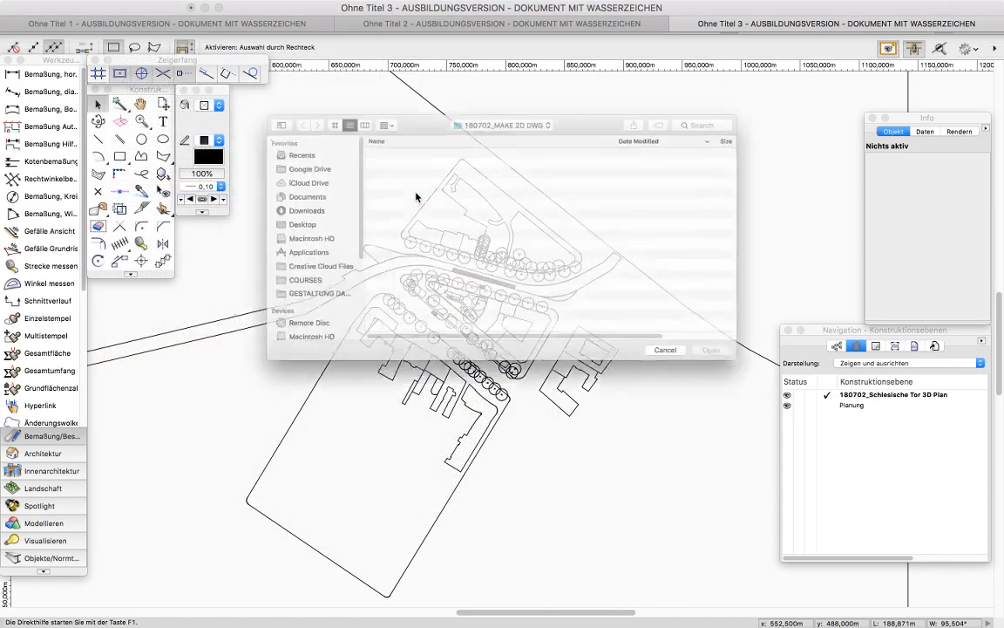
pyautogui.click(713, 384)
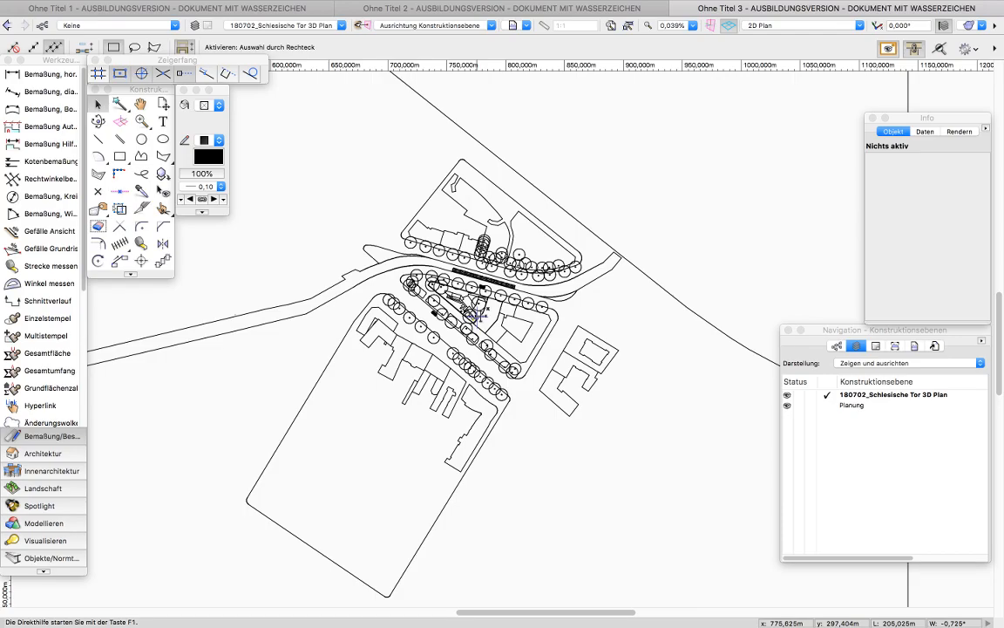
pyautogui.scroll(6, 477, 310)
pyautogui.scroll(10, 454, 301)
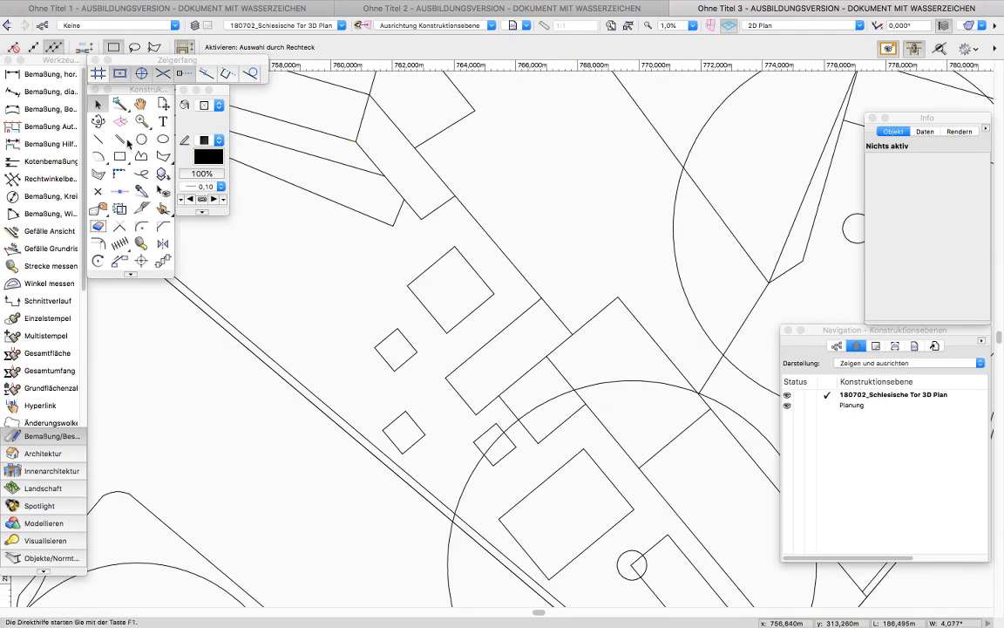
pyautogui.click(97, 138)
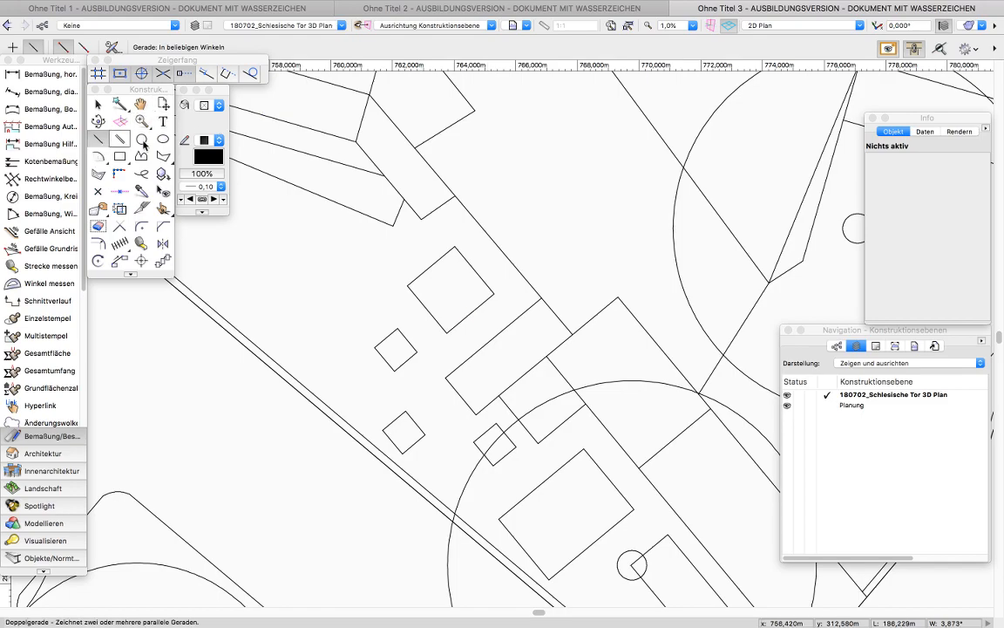
pyautogui.click(470, 313)
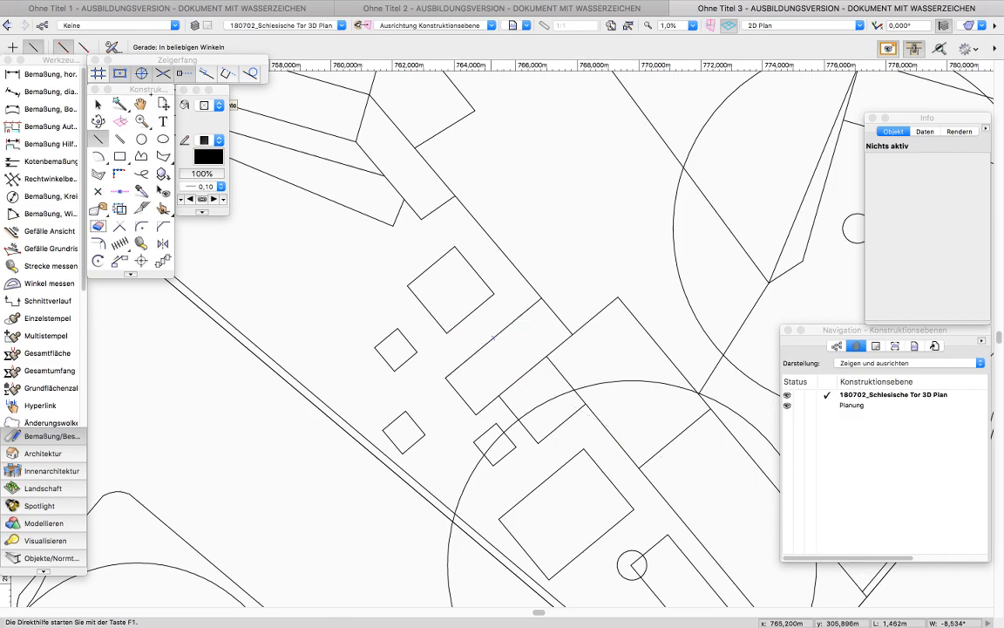
pyautogui.click(100, 106)
pyautogui.scroll(-10, 451, 303)
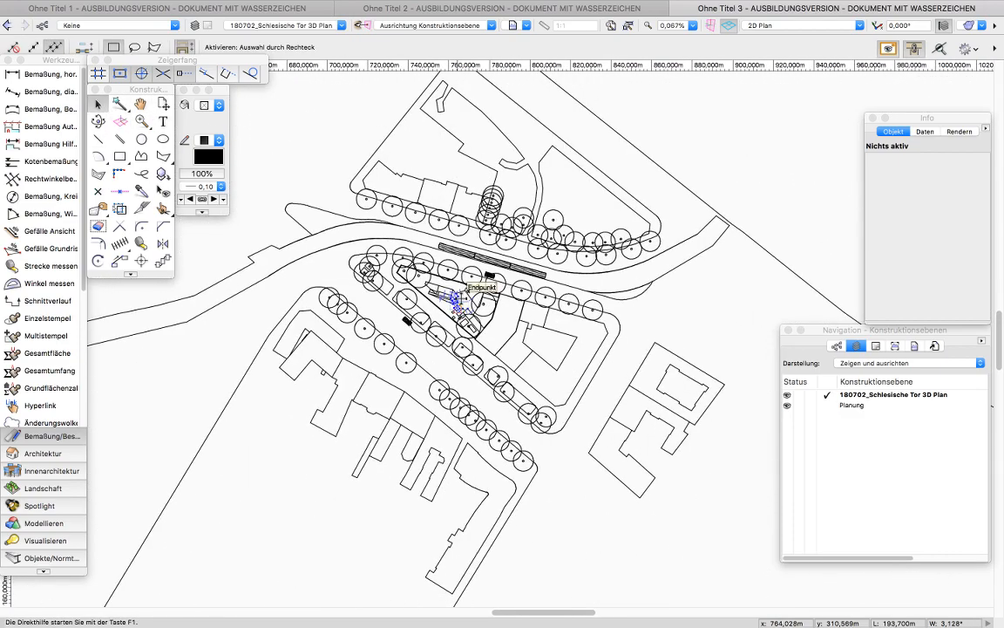
# Import 180702_Schlesische Tor 3D Section.dwg as DXF/DWG with metres as the unit and a manual 1:1 model scale.
pyautogui.click(121, 8)
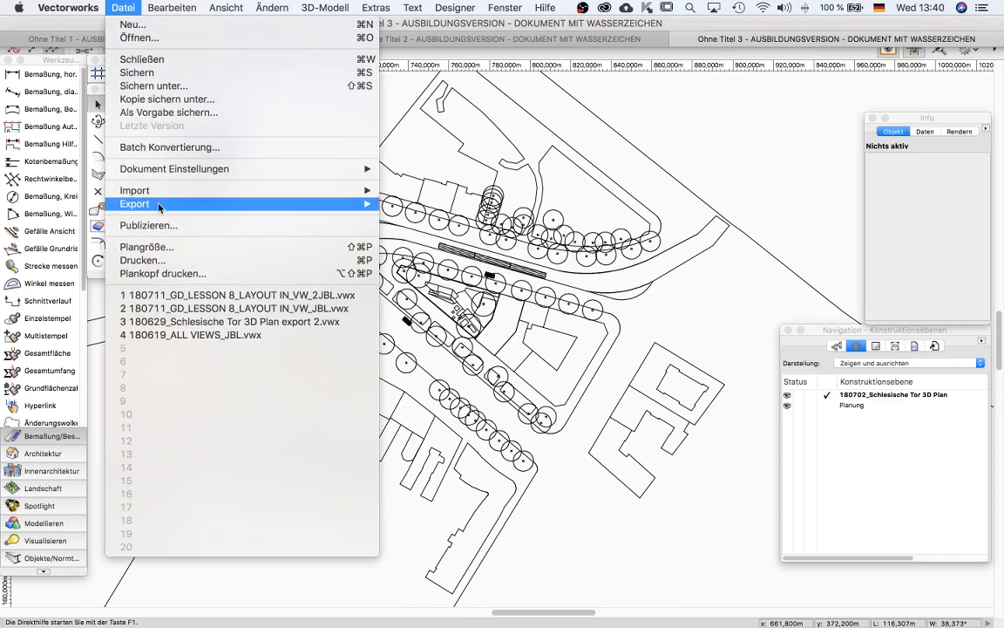
pyautogui.moveTo(169, 195)
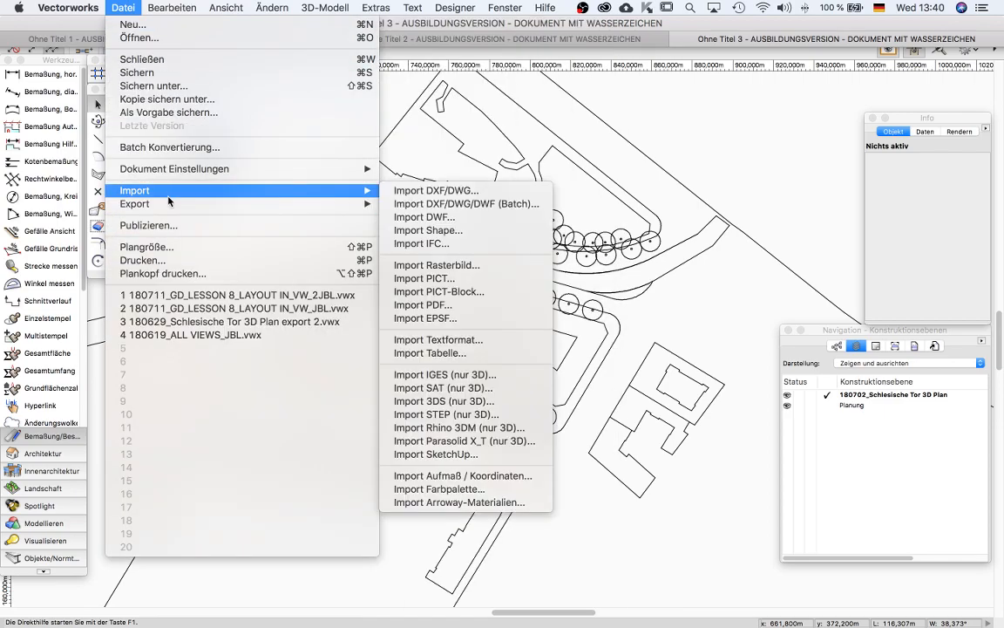
pyautogui.click(447, 189)
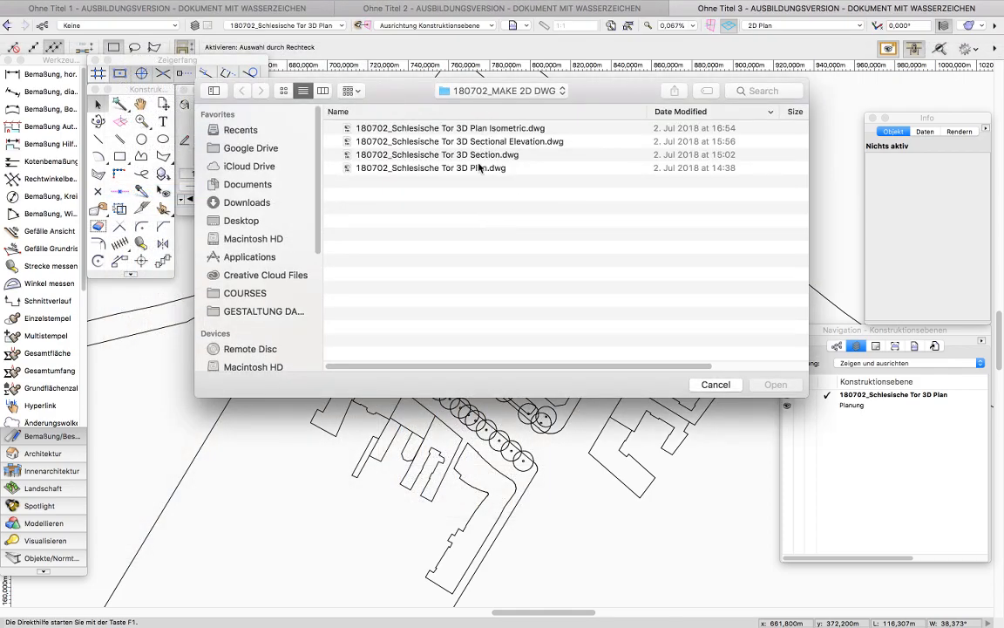
pyautogui.click(459, 155)
pyautogui.click(775, 384)
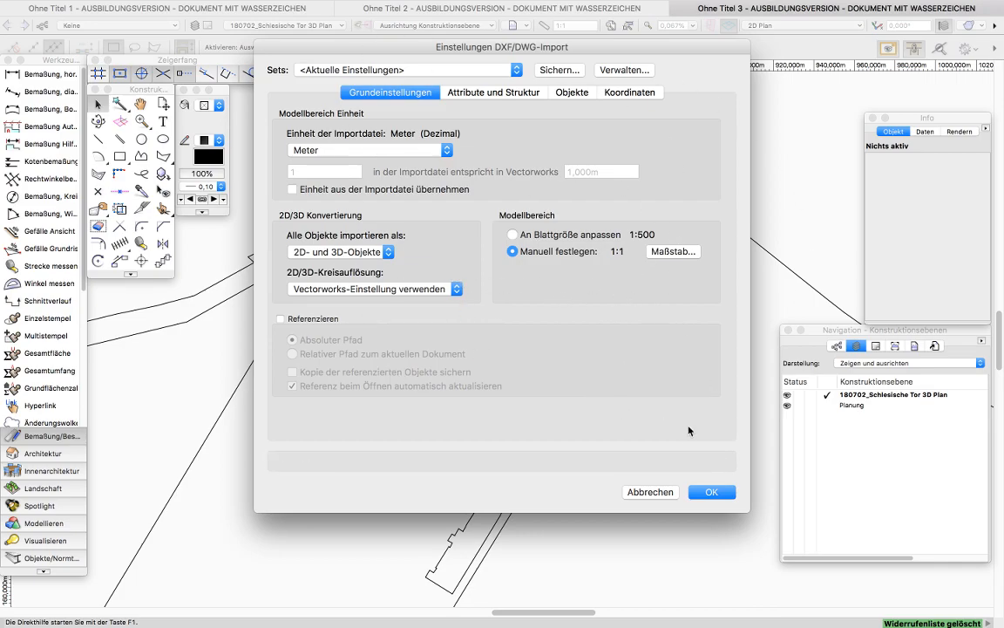
pyautogui.click(712, 492)
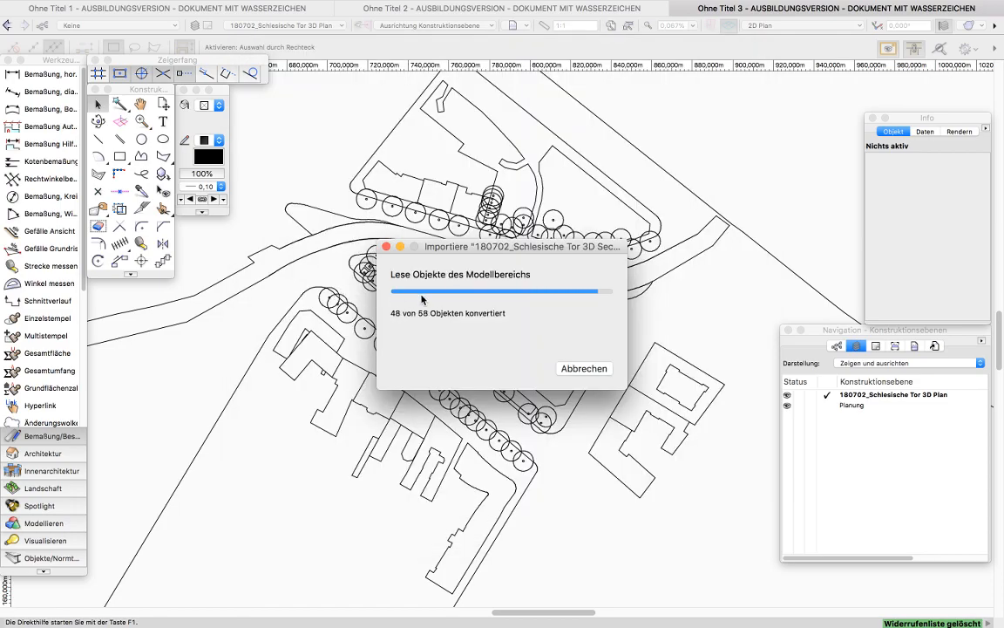
pyautogui.click(542, 202)
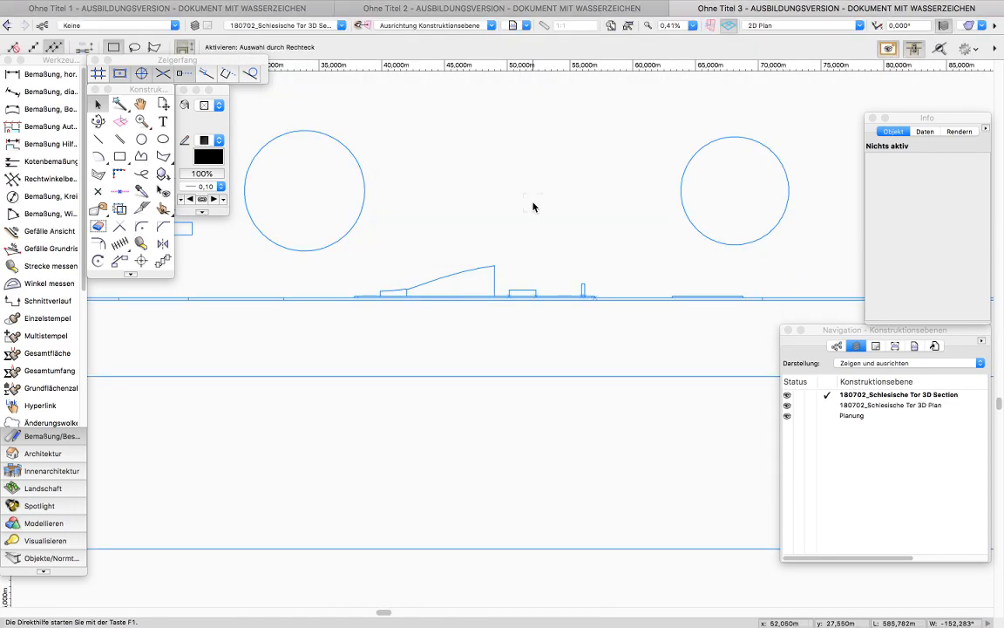
# Import 180702_Schlesische Tor 3D Sectional Elevation.dwg with the same metre unit and manual 1:1 scale.
pyautogui.scroll(-5, 453, 488)
pyautogui.scroll(-5, 453, 489)
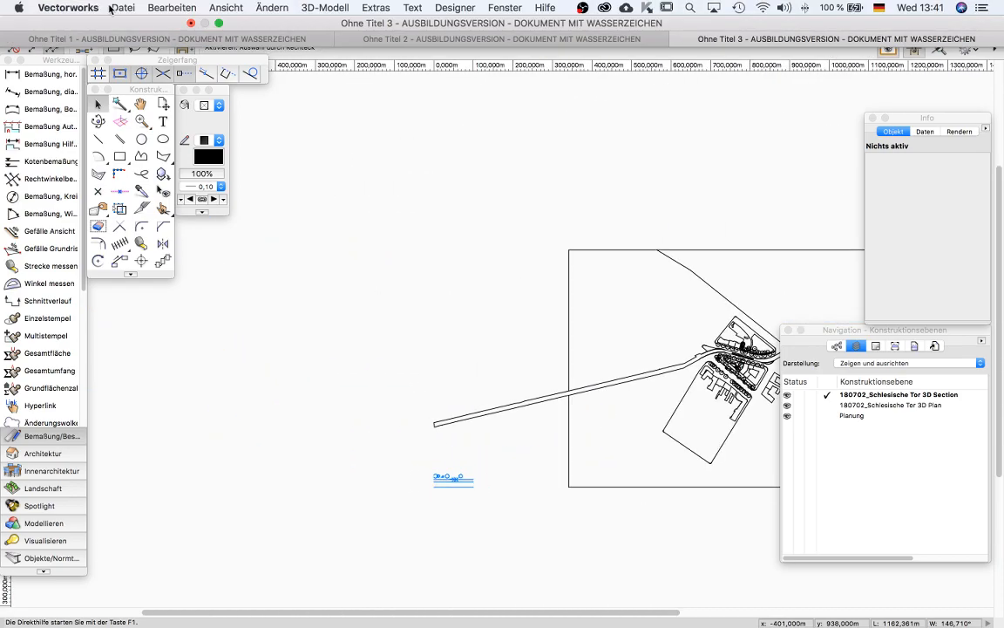
pyautogui.click(104, 7)
pyautogui.moveTo(140, 192)
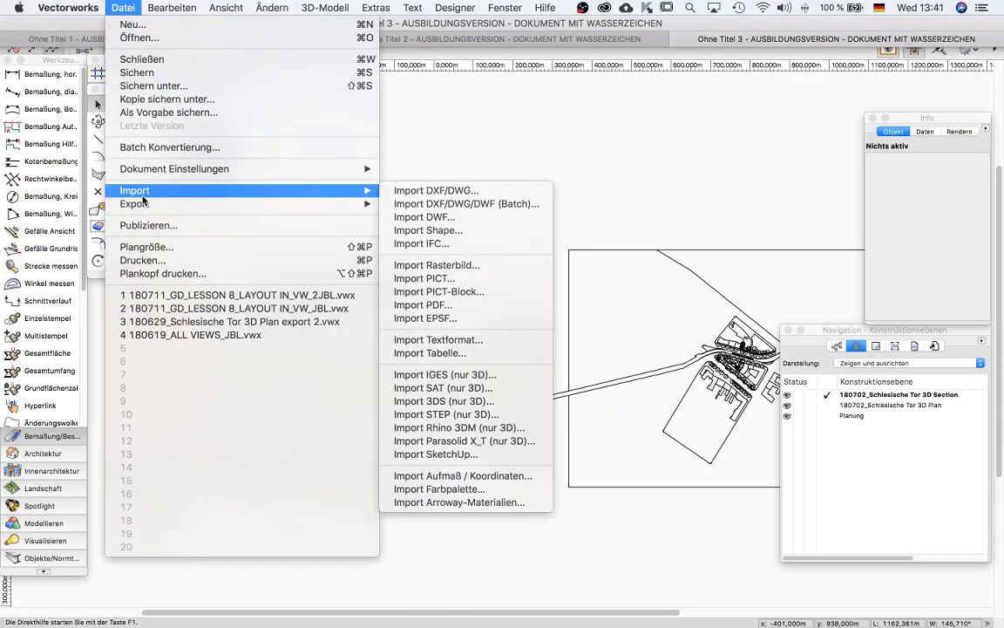
pyautogui.click(419, 190)
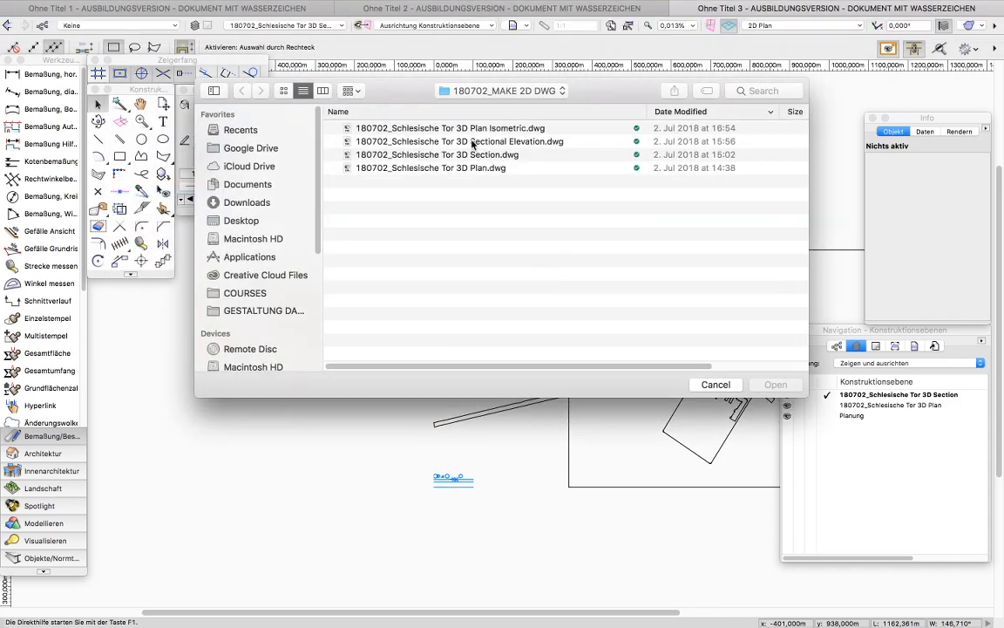
pyautogui.click(478, 141)
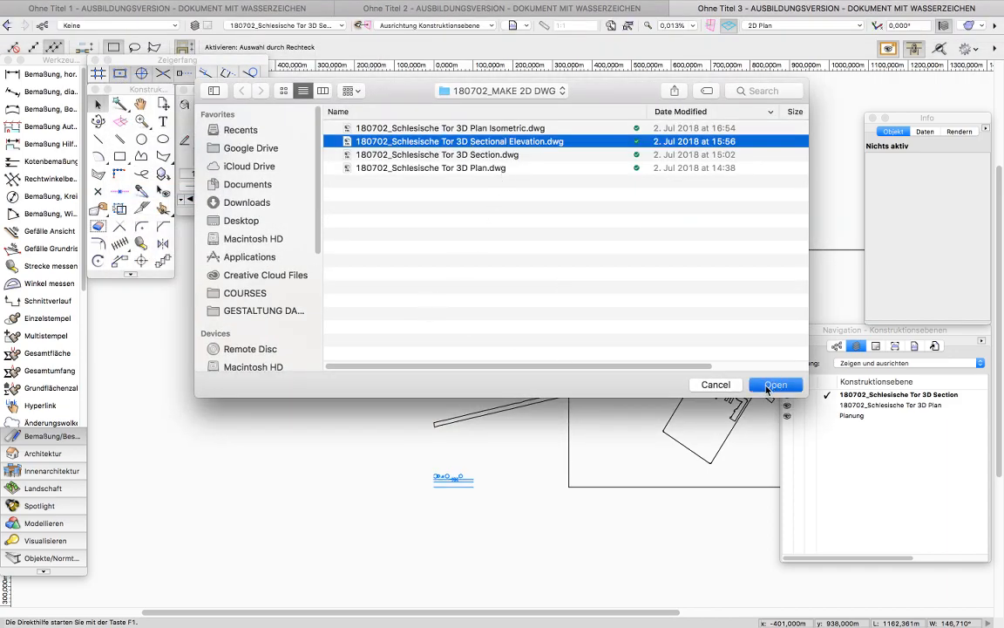
pyautogui.click(775, 384)
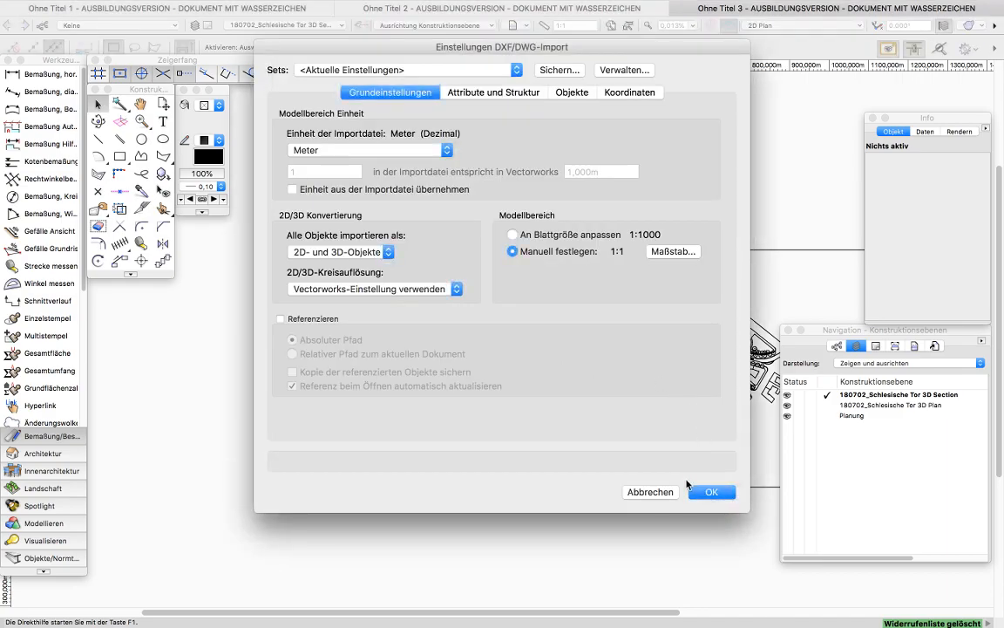
pyautogui.click(707, 491)
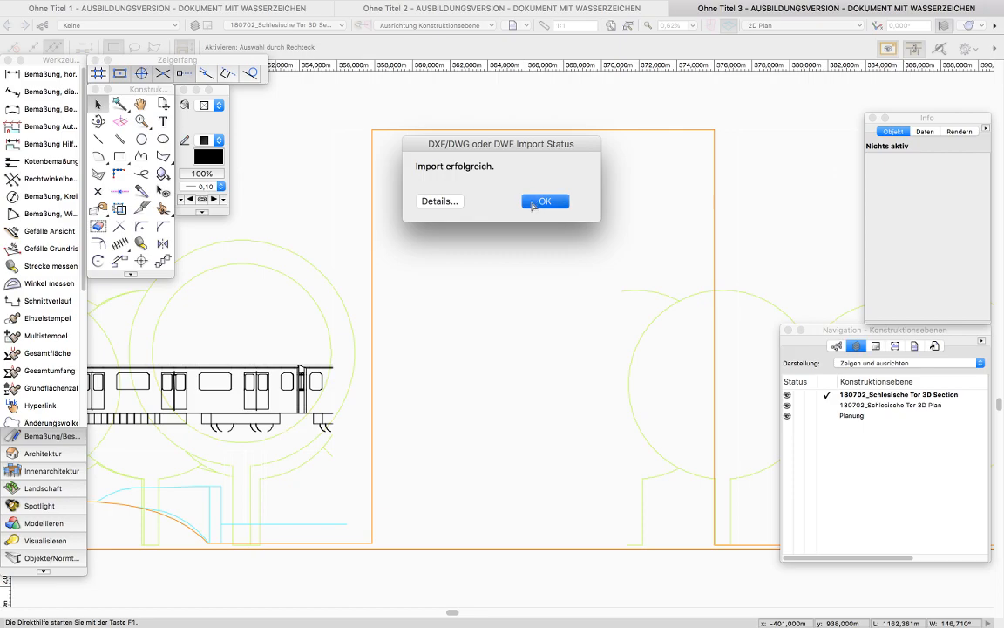
pyautogui.press('Return')
# Import 180702_Schlesische Tor 3D Plan Isometric.dwg in metres at the manually set 1:1 scale.
pyautogui.moveTo(84, 5)
pyautogui.click(122, 8)
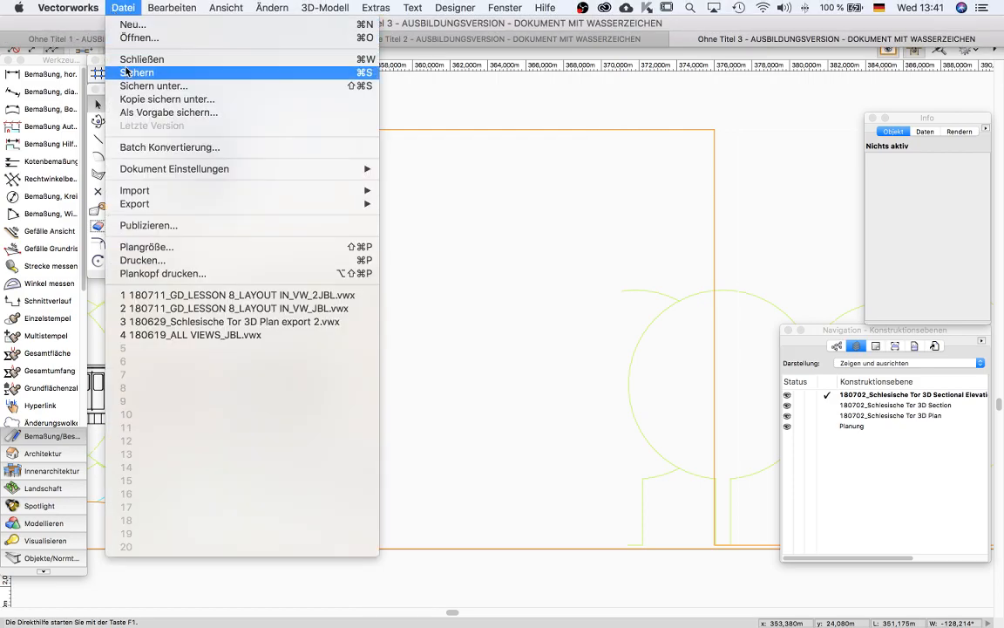
pyautogui.moveTo(143, 190)
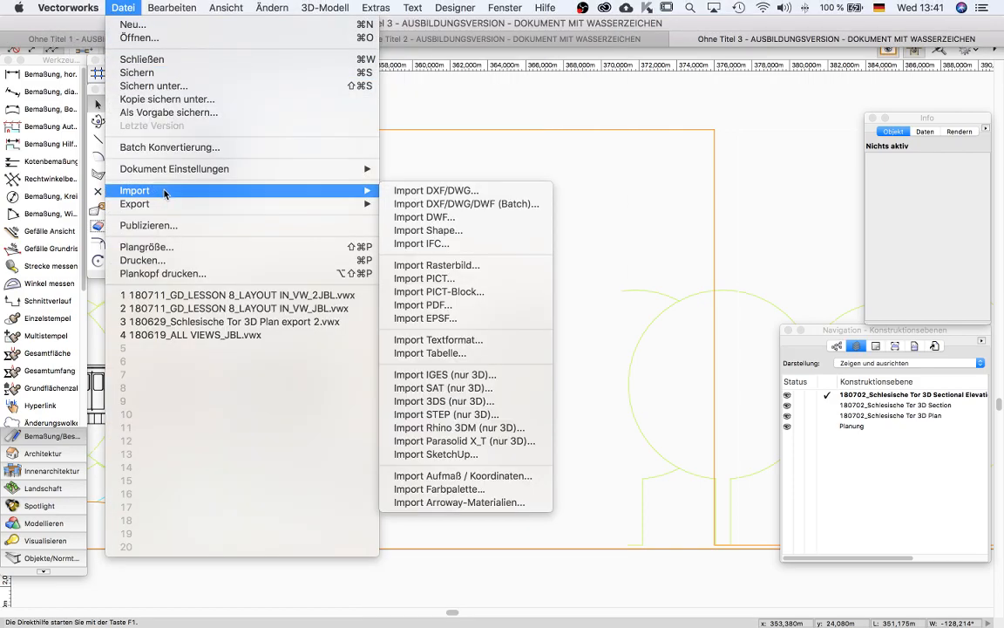
pyautogui.click(487, 191)
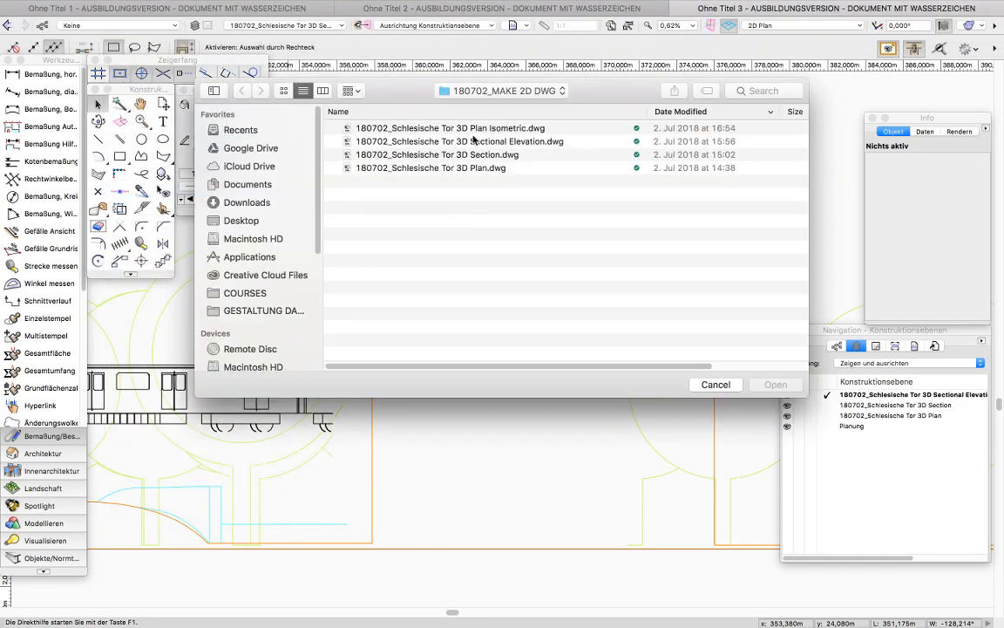
pyautogui.click(432, 128)
pyautogui.click(775, 384)
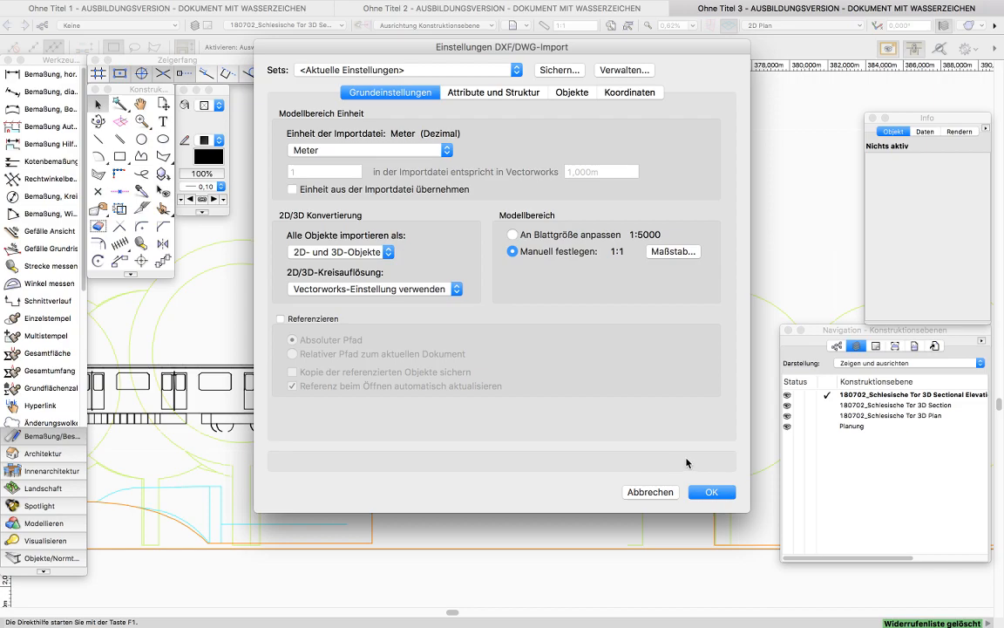
pyautogui.click(711, 491)
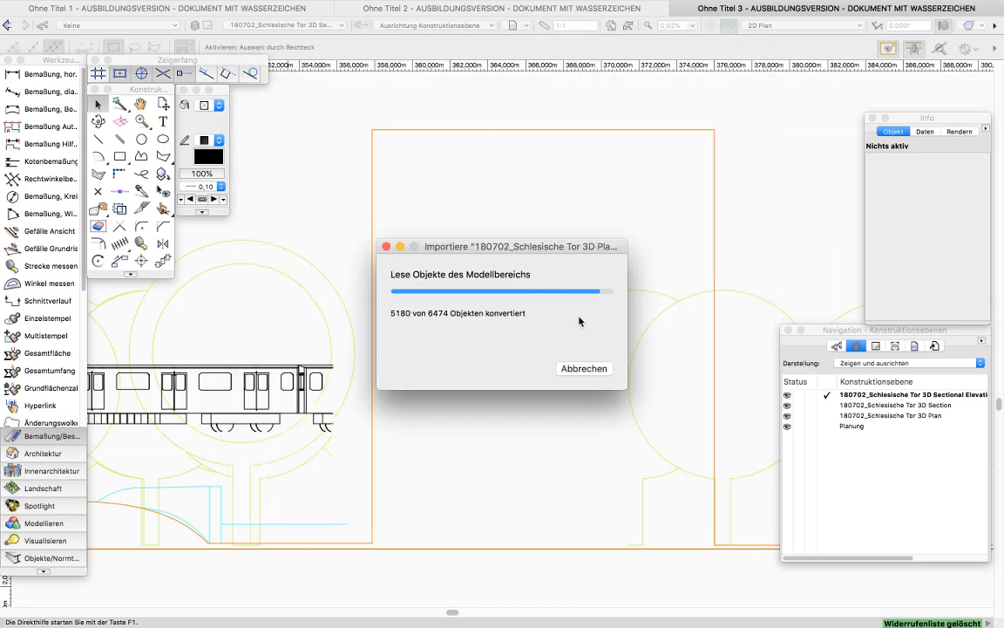
pyautogui.click(544, 202)
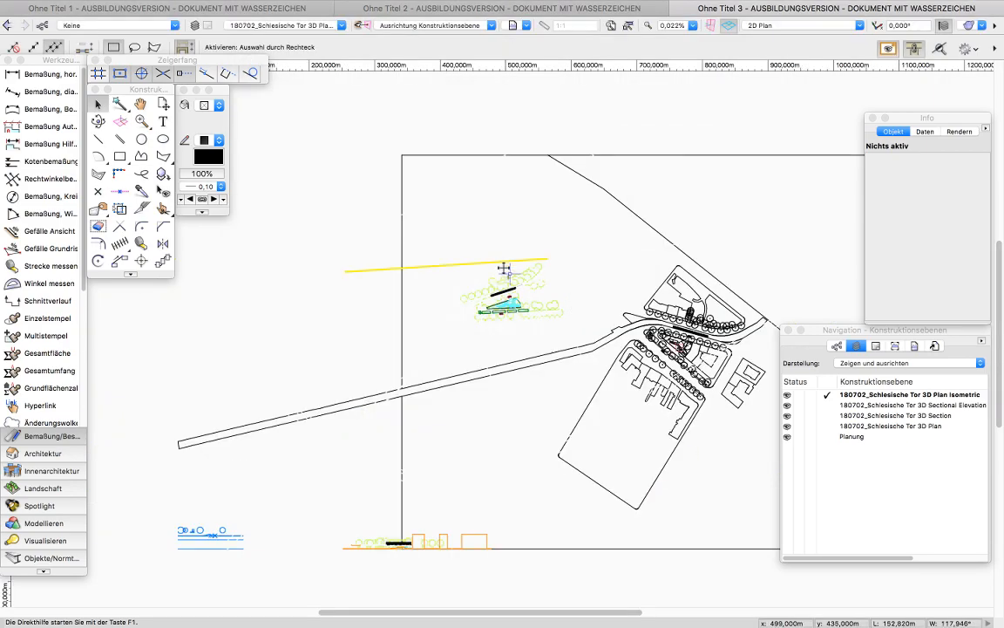
# Set the design layer display option to "Zeigen, ausrichten und bearbeiten".
pyautogui.scroll(-2, 488, 310)
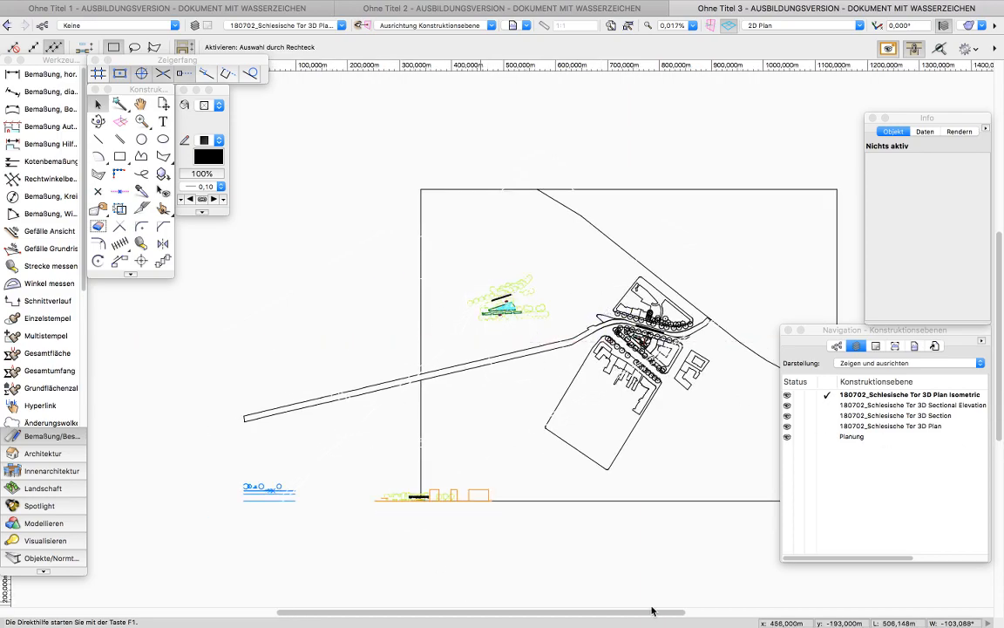
pyautogui.click(876, 363)
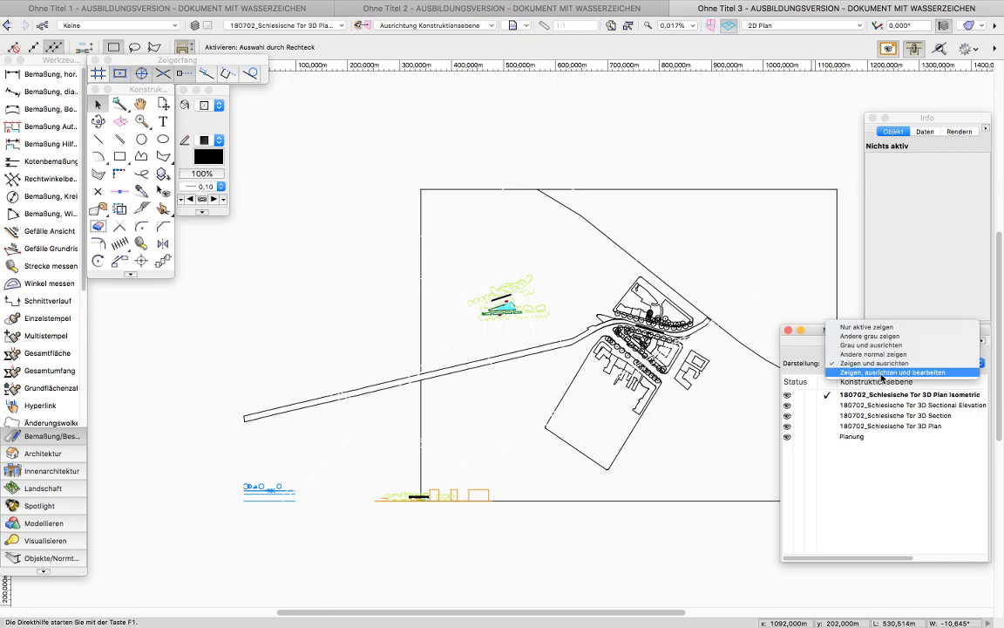
pyautogui.click(860, 373)
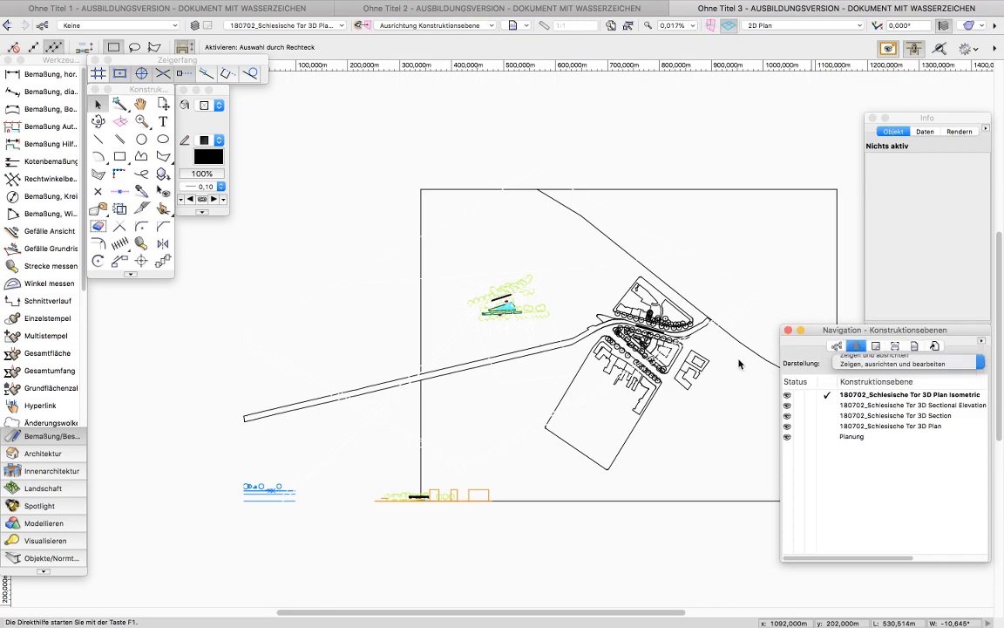
# Select all objects across the imported drawings, set their pen colour to black and deselect them.
pyautogui.press('super+a')
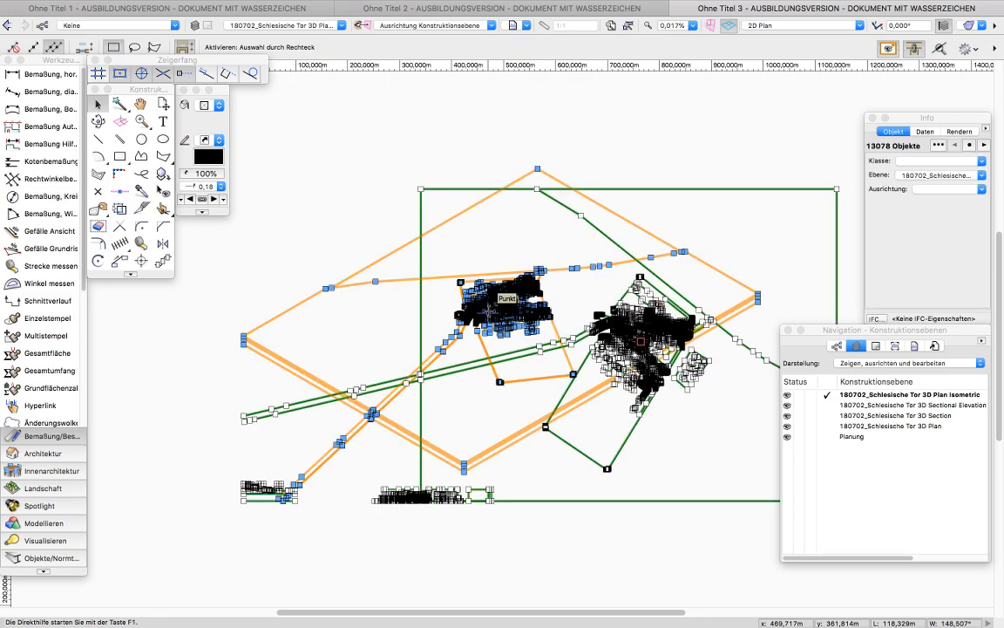
pyautogui.click(209, 157)
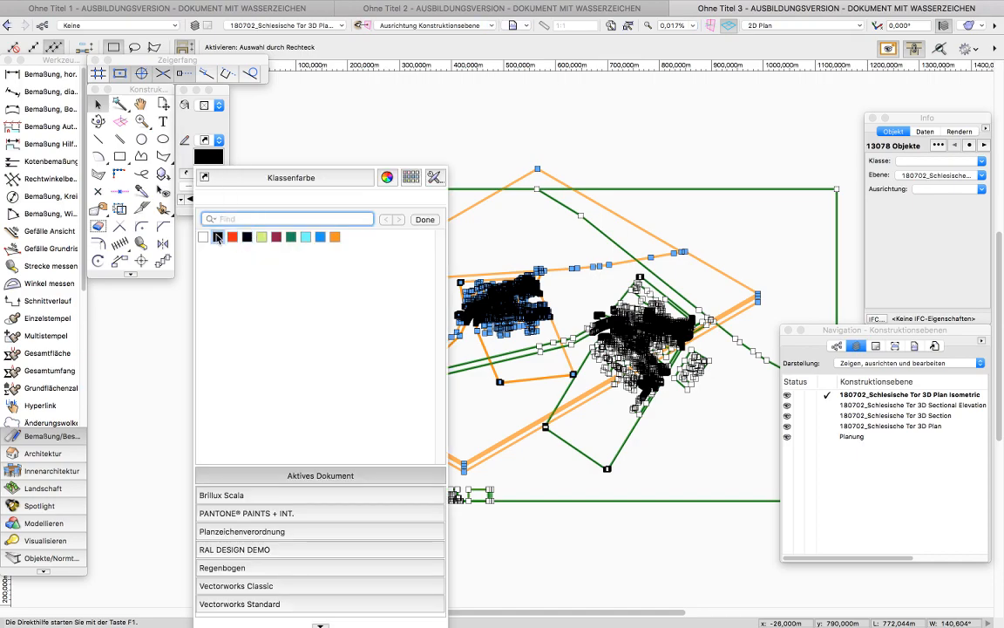
pyautogui.click(217, 236)
pyautogui.click(366, 137)
pyautogui.scroll(2, 642, 347)
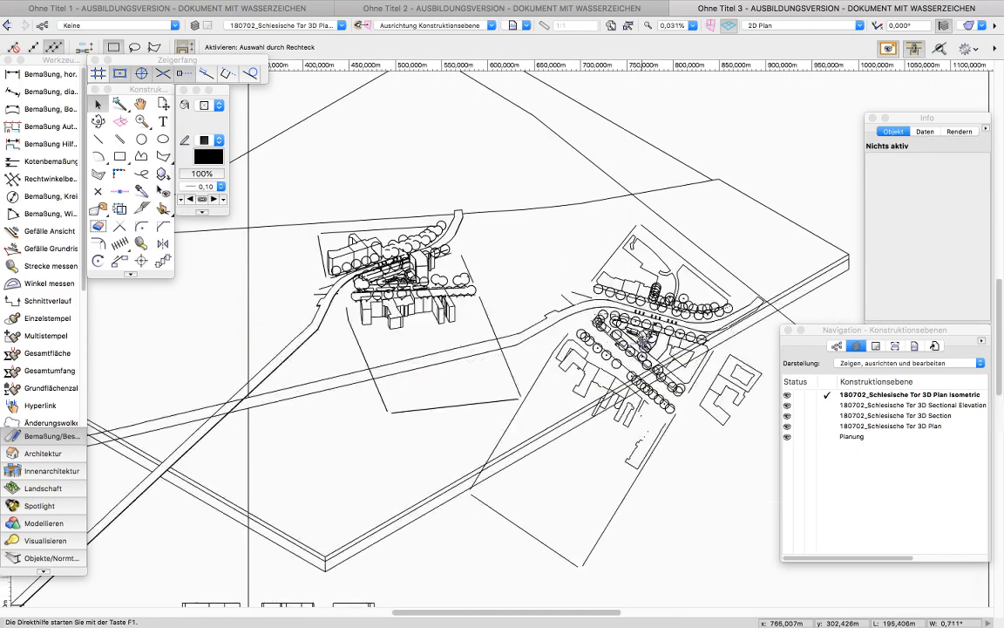
pyautogui.scroll(2, 641, 347)
pyautogui.scroll(-3, 384, 237)
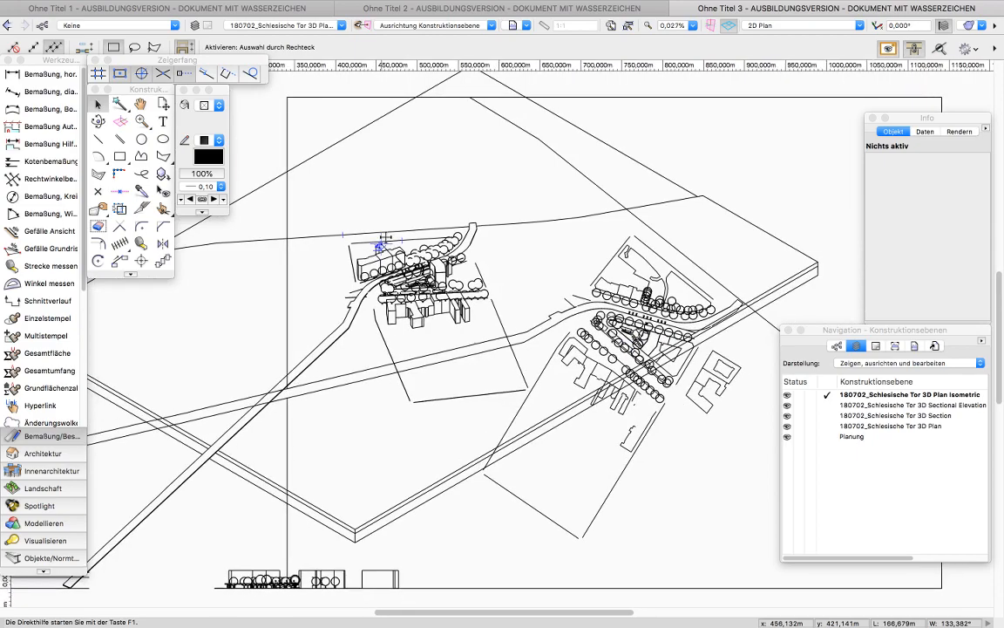
# Examine how the imported plan, isometric, section and elevation drawings lie relative to each other.
pyautogui.scroll(-3, 382, 240)
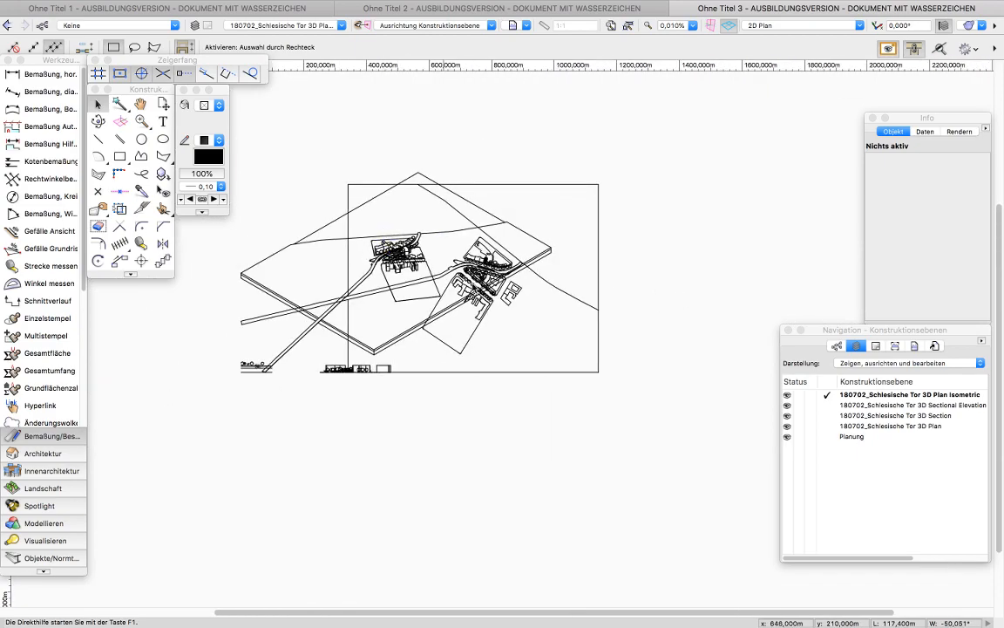
pyautogui.scroll(1, 472, 283)
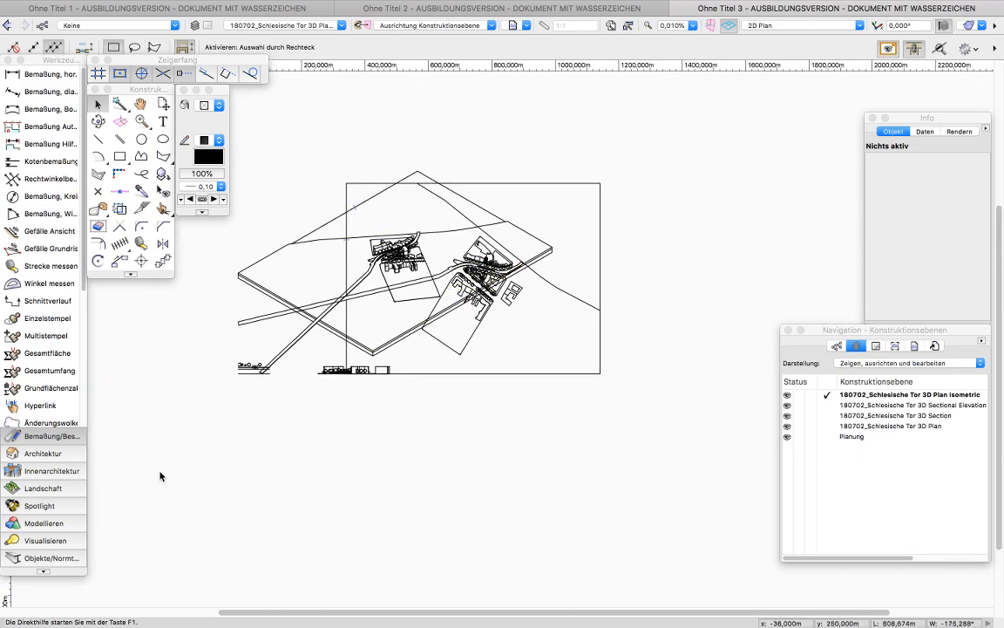
pyautogui.scroll(3, 302, 208)
pyautogui.scroll(-2, 302, 209)
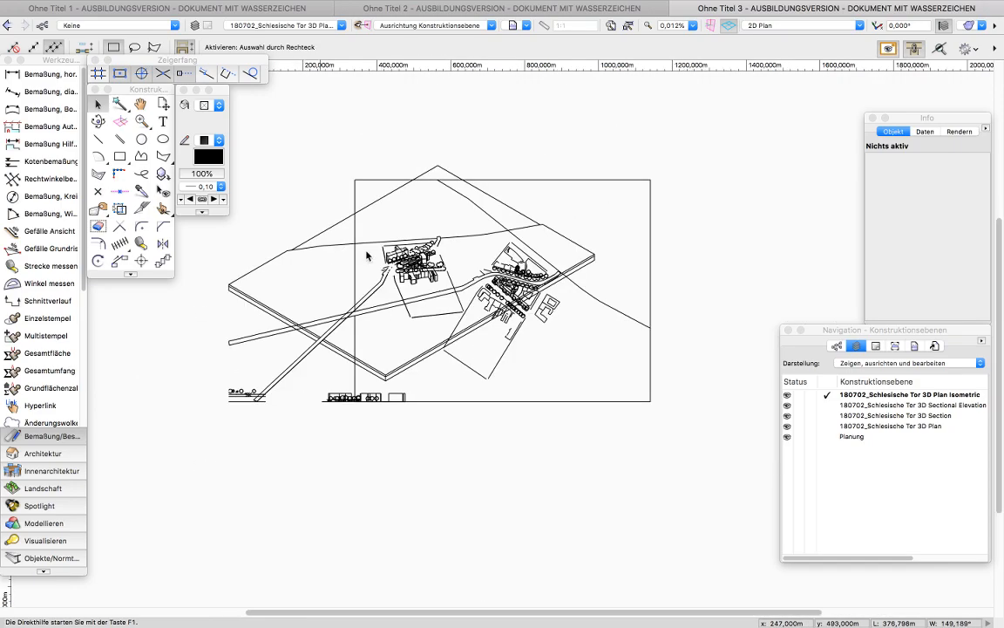
pyautogui.scroll(2, 248, 396)
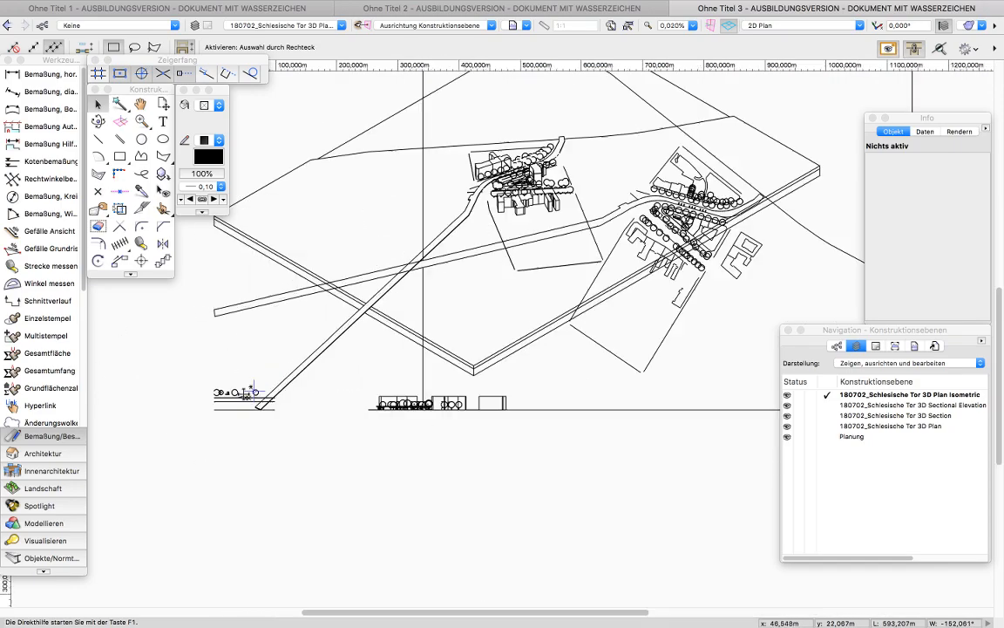
pyautogui.scroll(3, 253, 394)
pyautogui.scroll(-2, 243, 393)
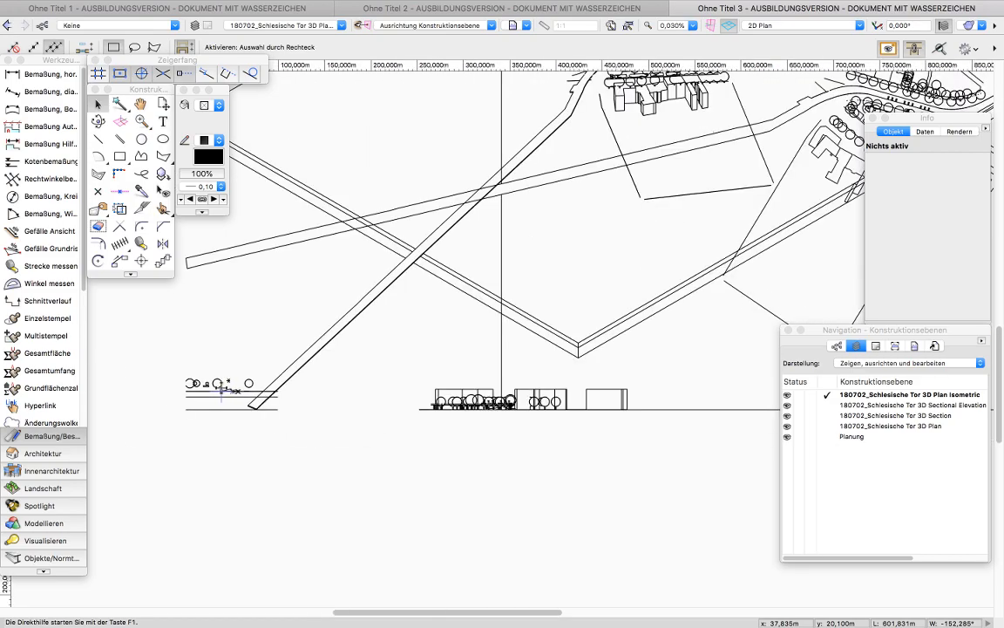
pyautogui.scroll(-3, 223, 391)
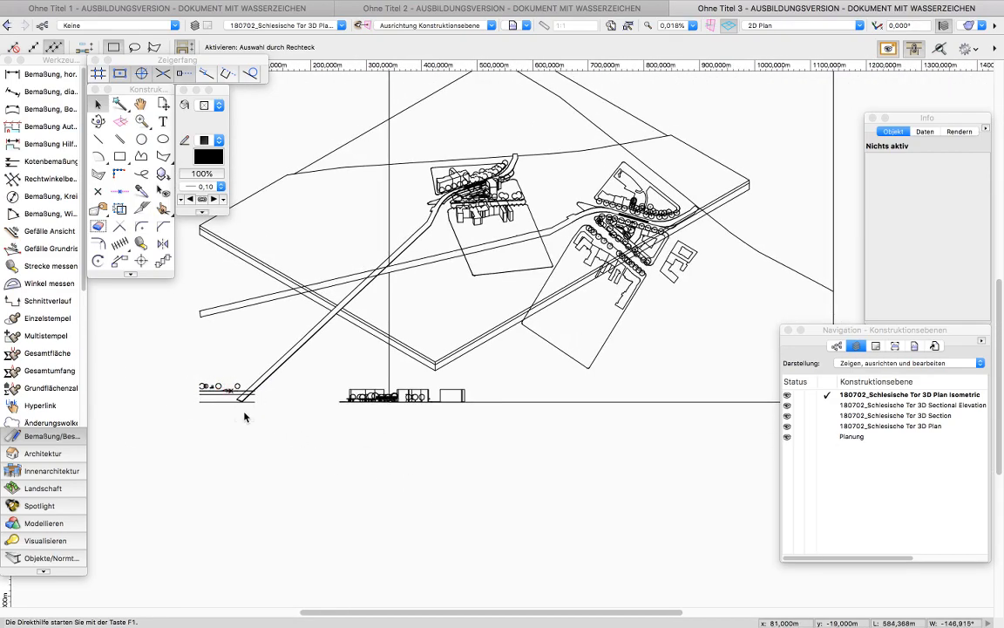
pyautogui.scroll(-2, 244, 417)
pyautogui.scroll(4, 466, 280)
pyautogui.scroll(-3, 467, 277)
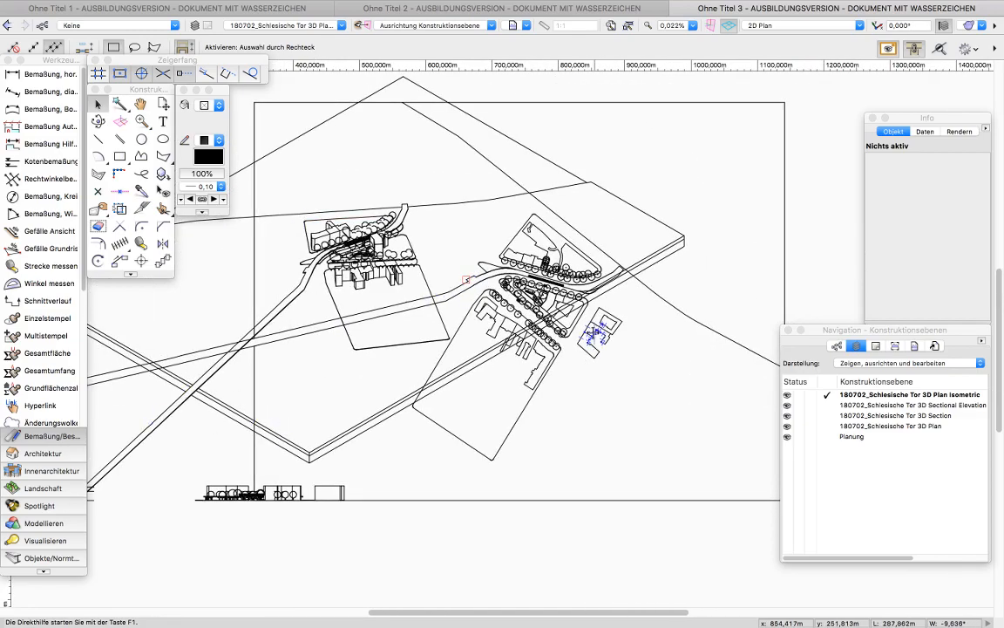
pyautogui.scroll(-1, 595, 335)
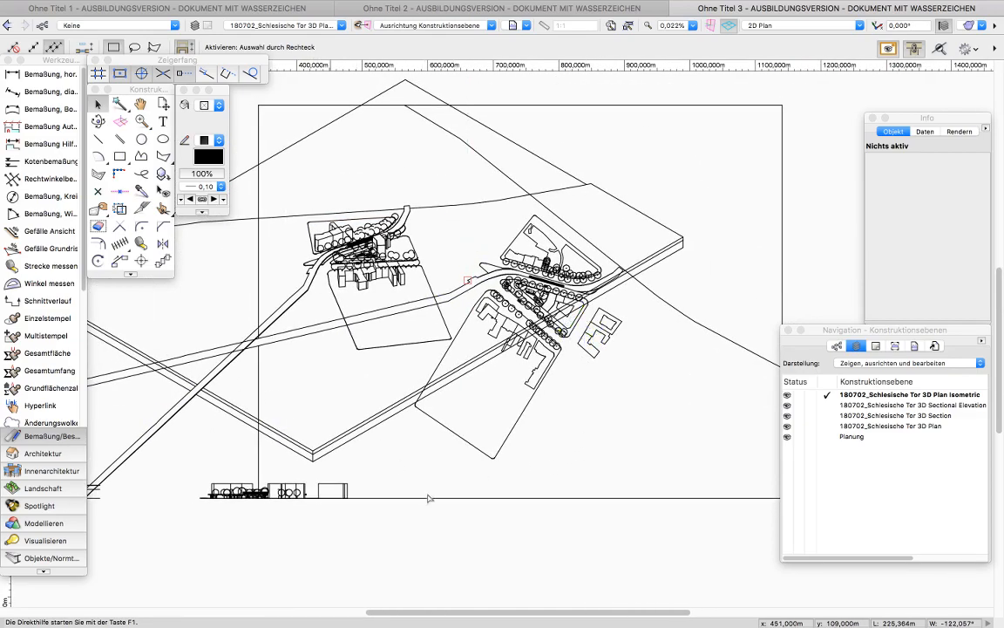
# Make the 180702_Schlesische Tor 3D Plan layer active and hide the Plan Isometric, Sectional Elevation and Section layers.
pyautogui.click(882, 426)
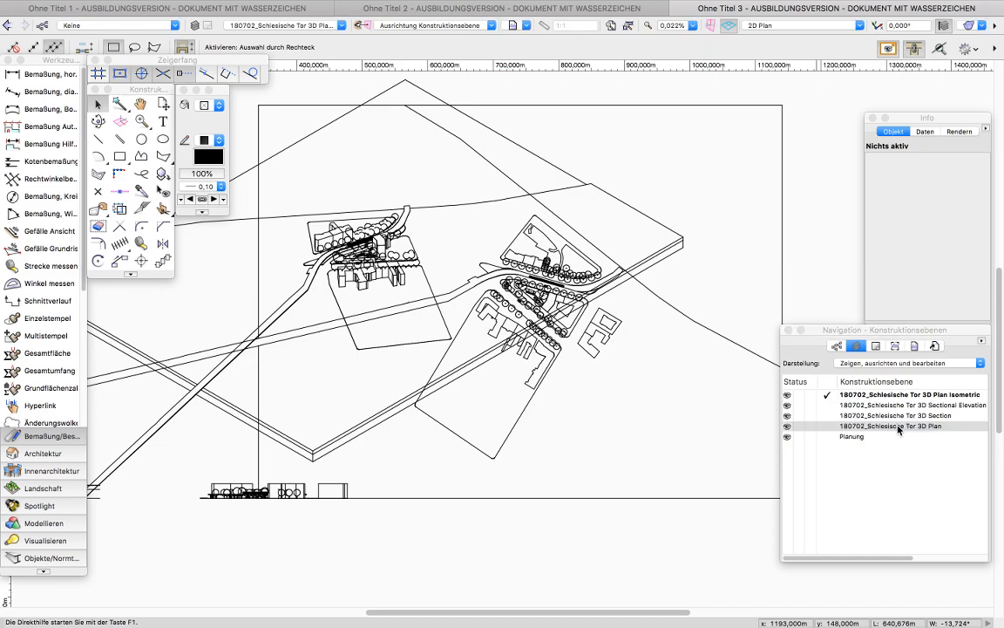
pyautogui.click(857, 348)
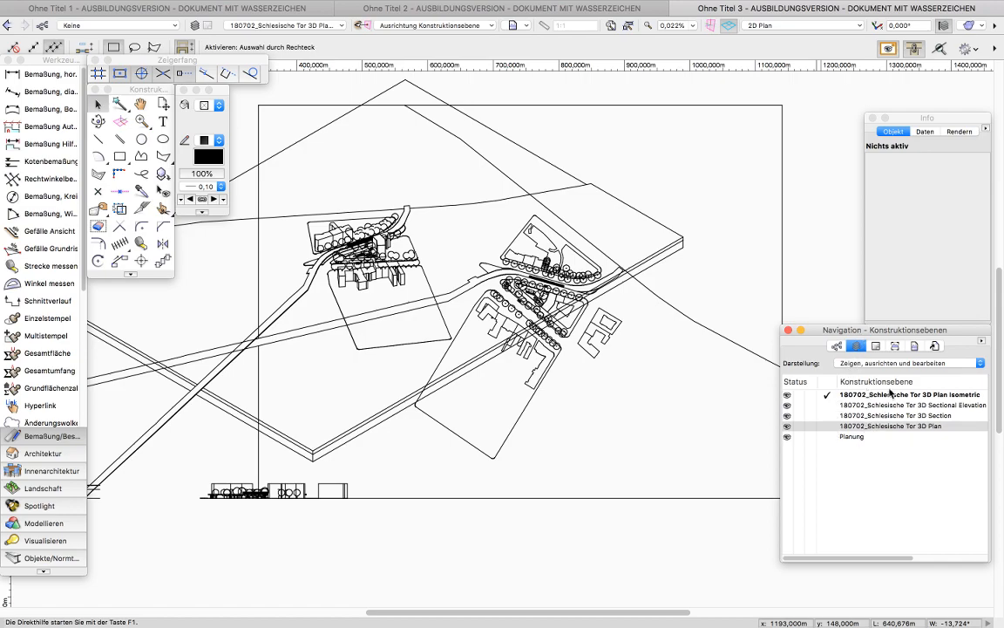
pyautogui.click(829, 426)
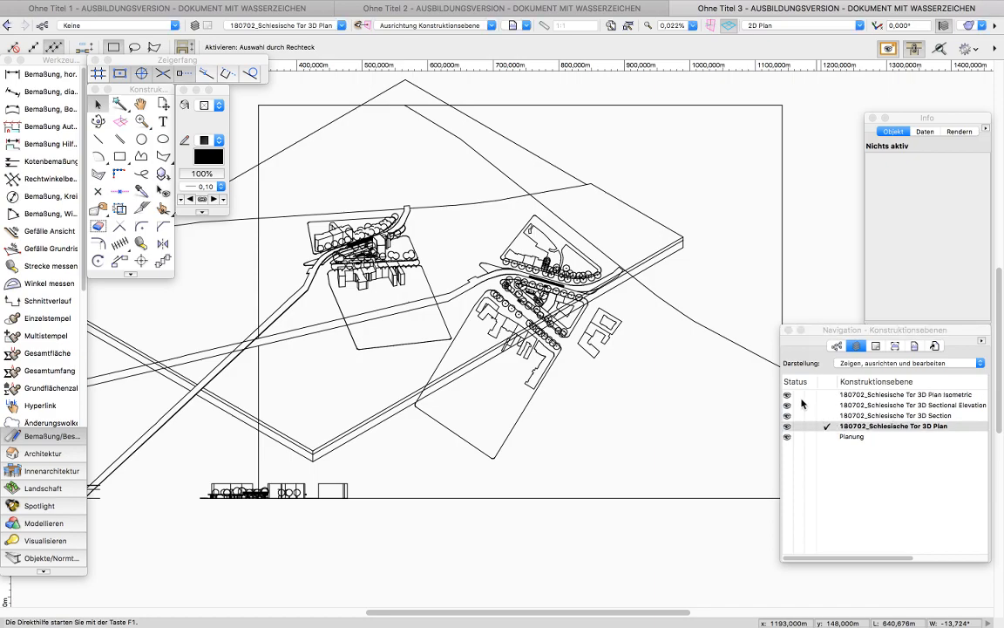
pyautogui.click(798, 395)
pyautogui.click(797, 405)
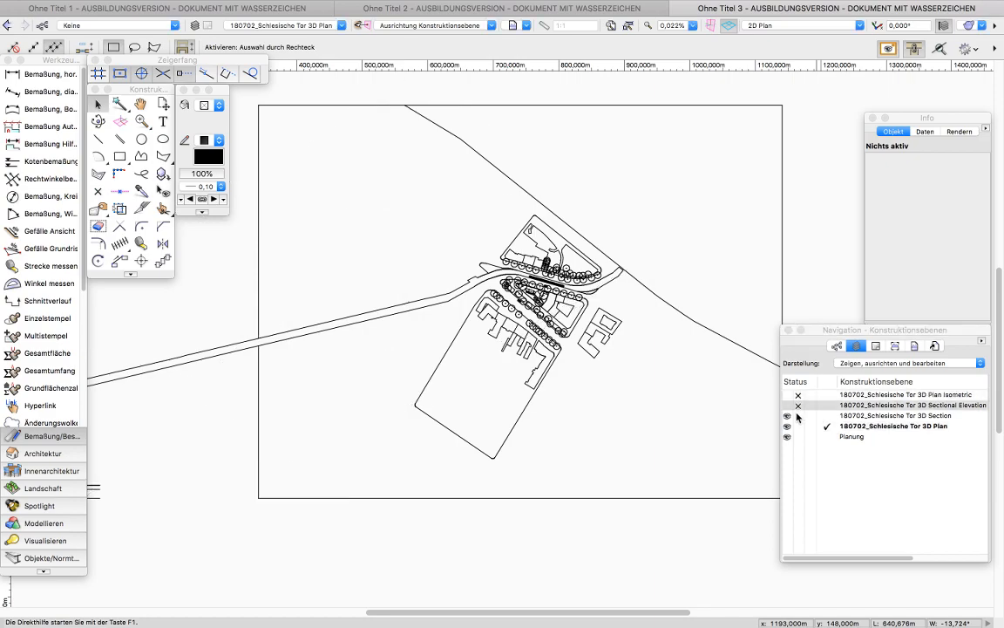
pyautogui.click(798, 416)
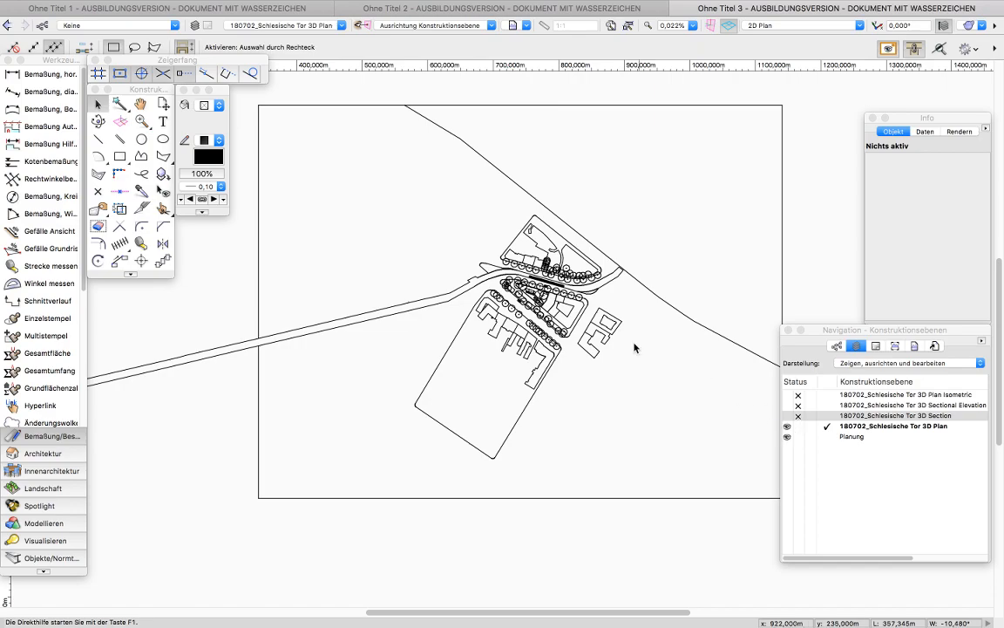
# Create a new design layer named VIEWPORT, keeping its default settings at scale 1:1.
pyautogui.scroll(-5, 639, 348)
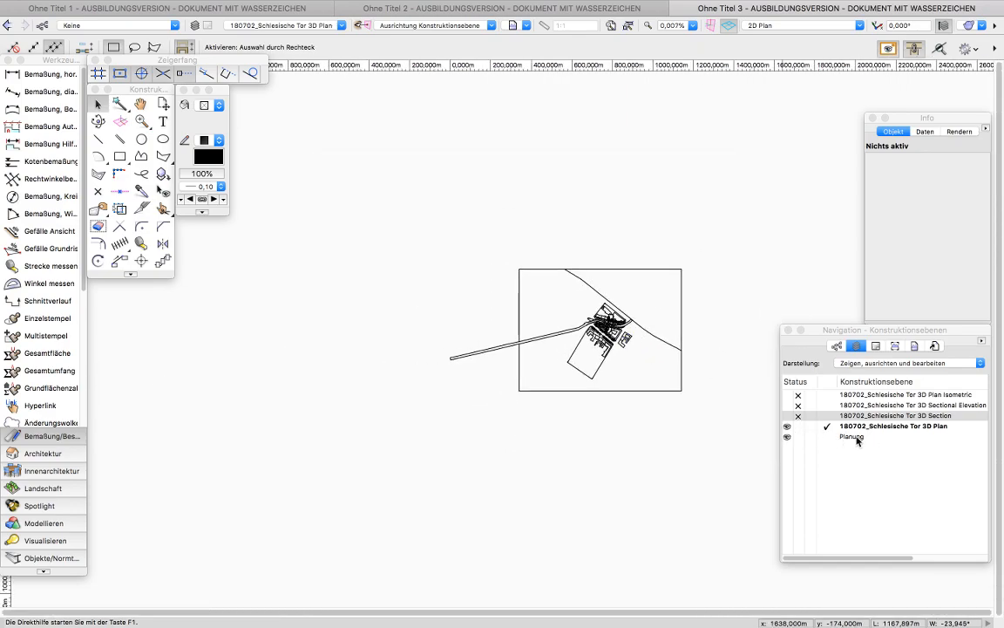
pyautogui.scroll(-3, 578, 365)
pyautogui.scroll(4, 578, 364)
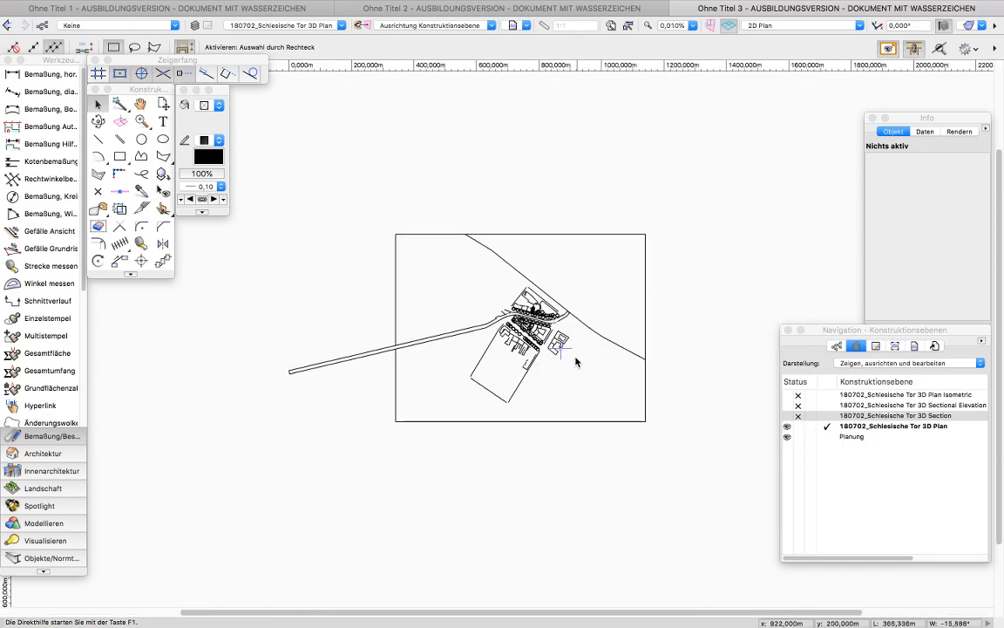
pyautogui.scroll(3, 527, 375)
pyautogui.scroll(4, 554, 305)
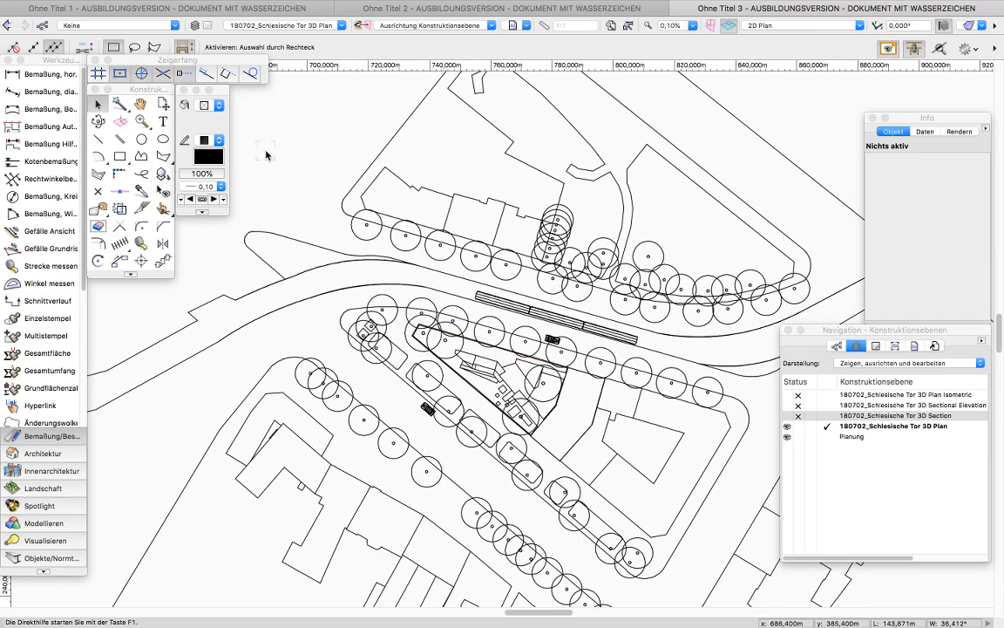
pyautogui.scroll(-1, 459, 257)
pyautogui.click(876, 502)
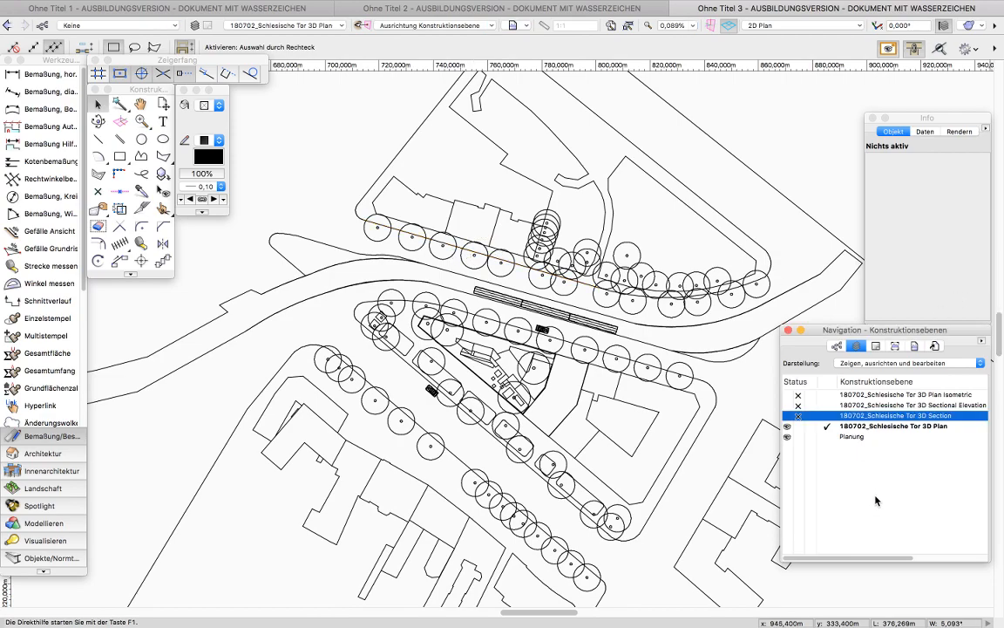
pyautogui.click(877, 426)
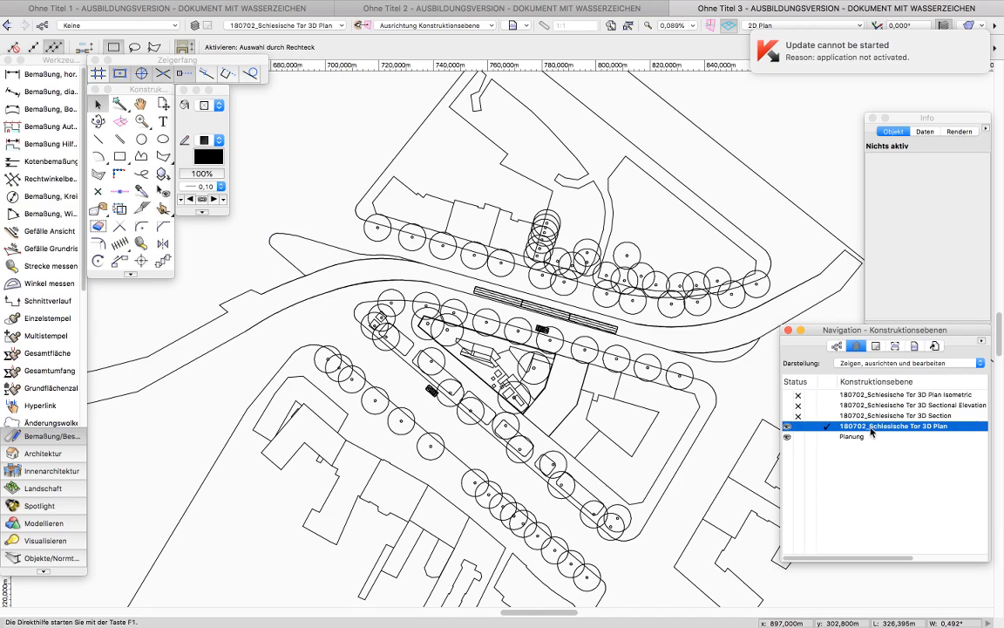
pyautogui.rightClick(815, 426)
pyautogui.click(819, 434)
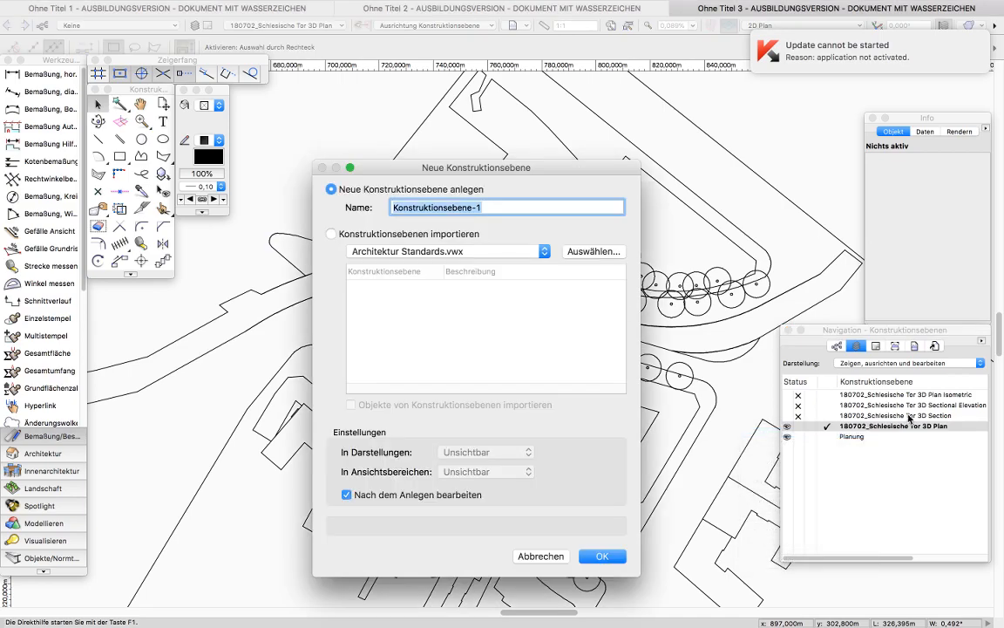
pyautogui.write('VIEWPORT')
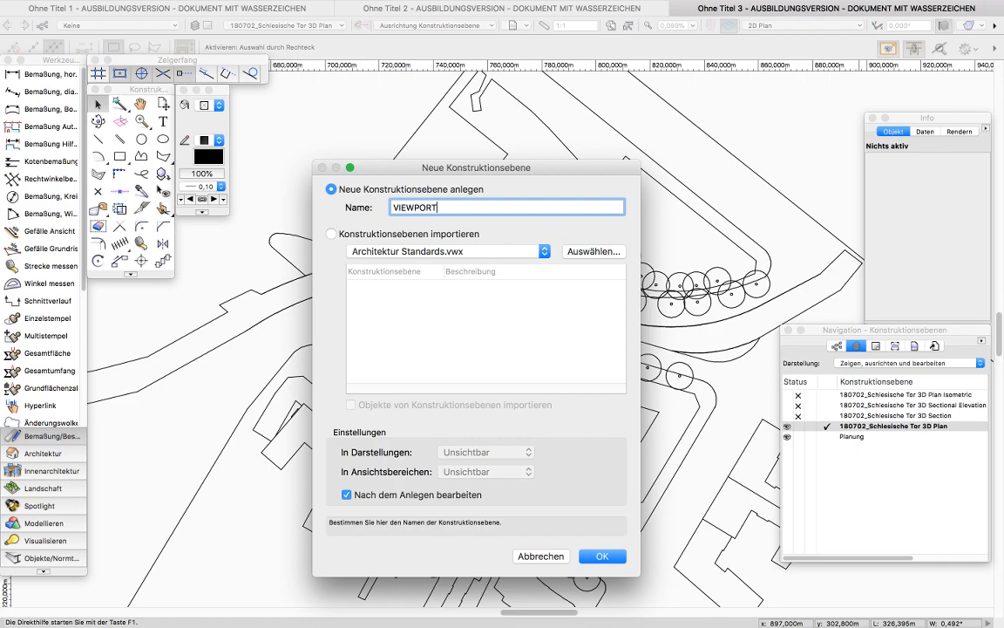
pyautogui.click(601, 555)
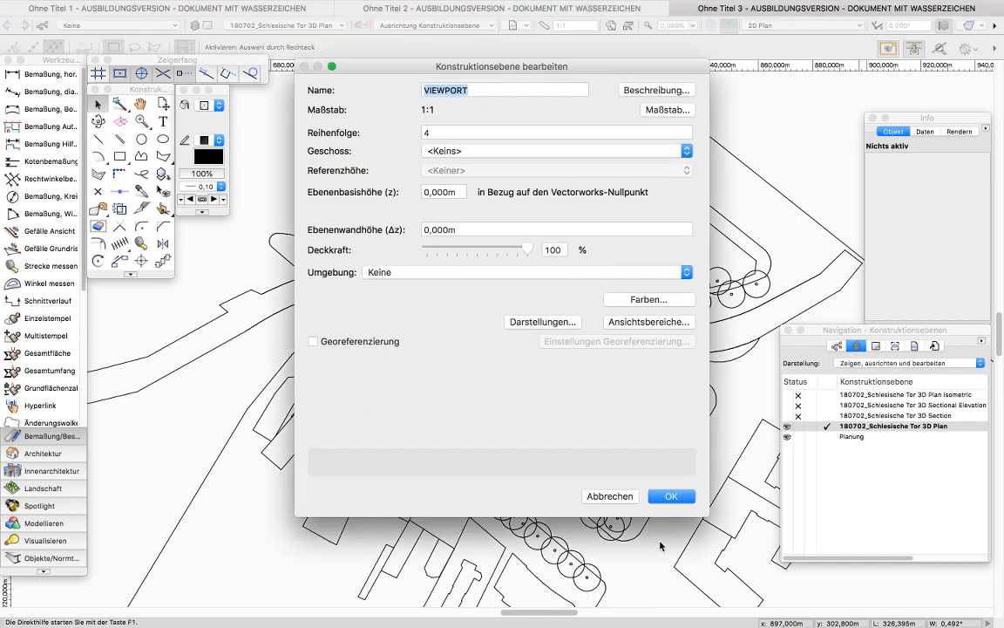
pyautogui.click(671, 497)
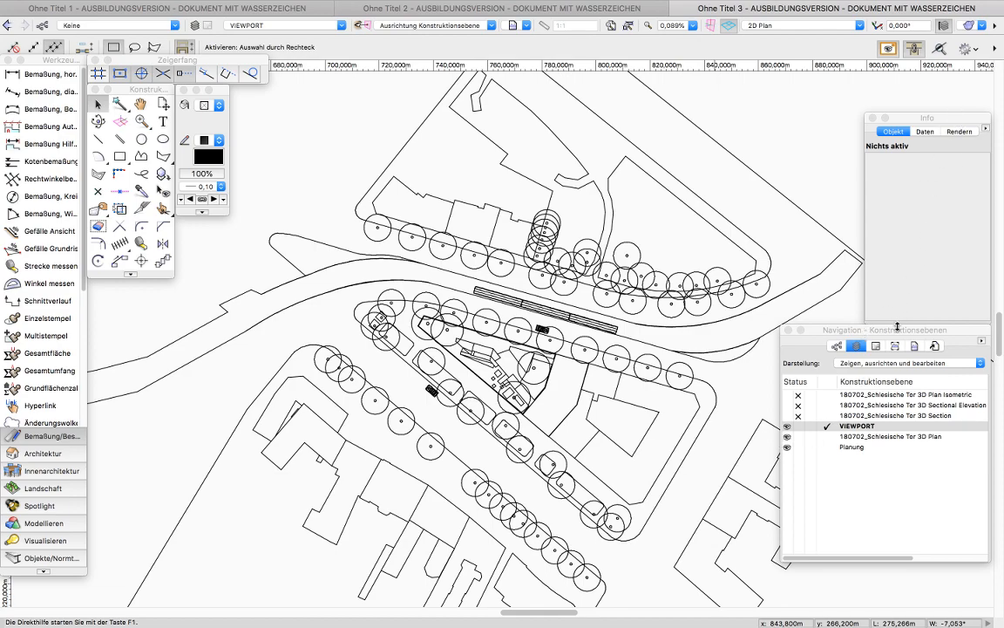
# Create a new class named Viewport and make it the active class.
pyautogui.click(837, 347)
pyautogui.click(865, 407)
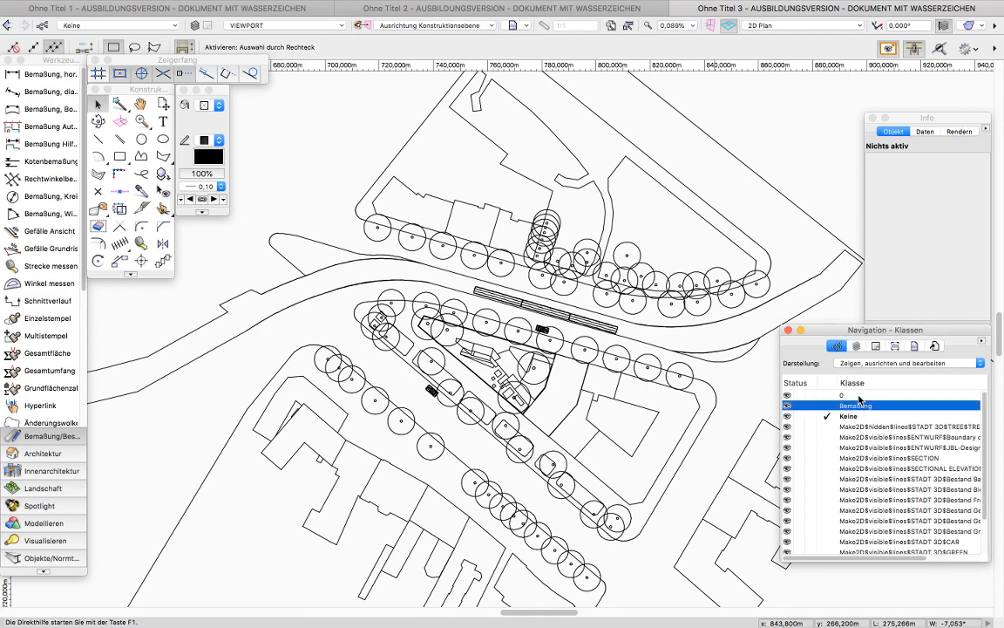
pyautogui.rightClick(859, 395)
pyautogui.click(879, 402)
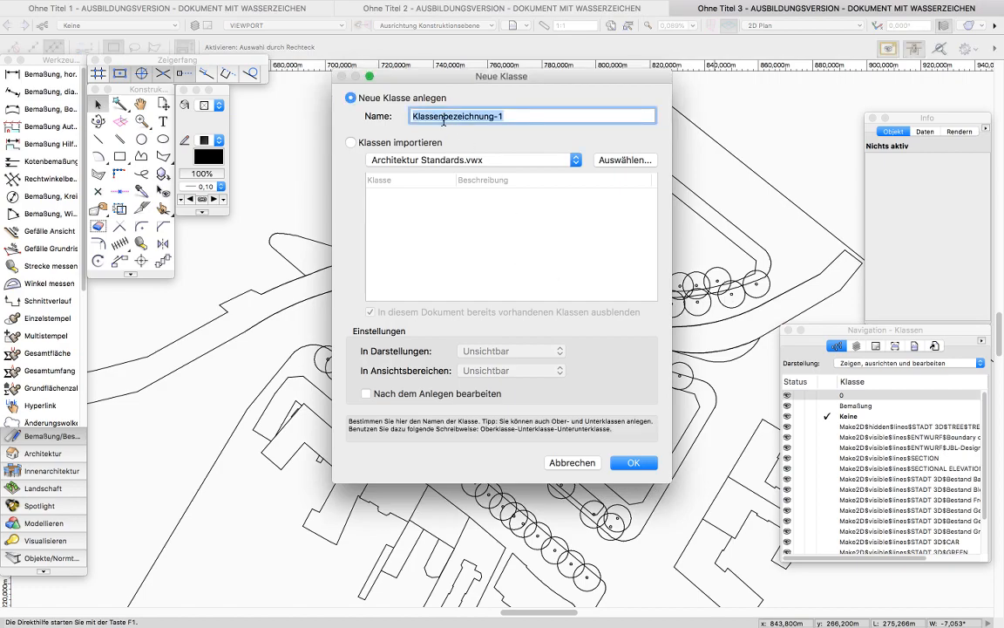
pyautogui.write('Viewport')
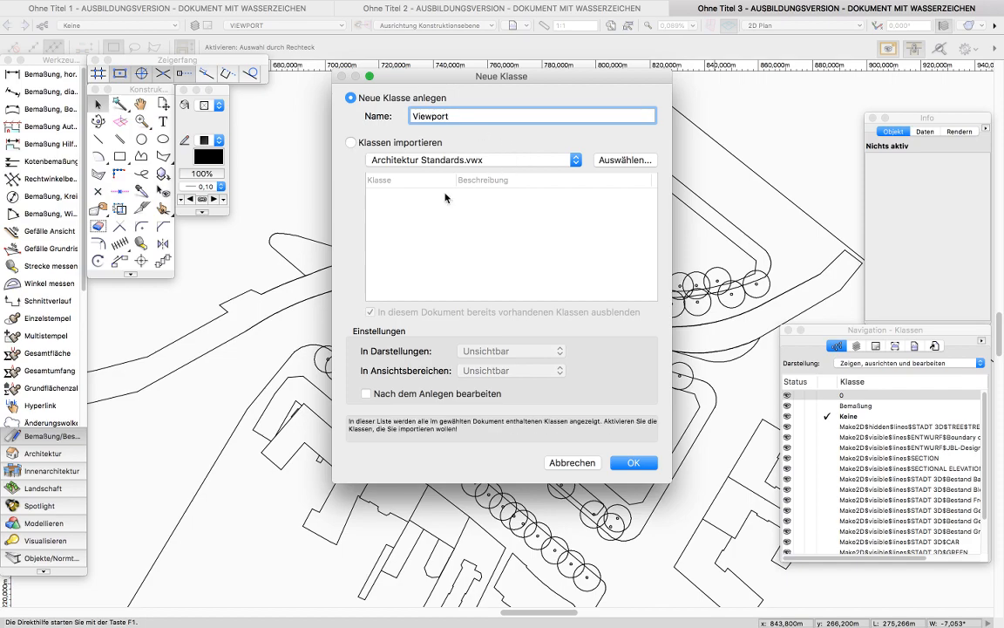
pyautogui.click(628, 466)
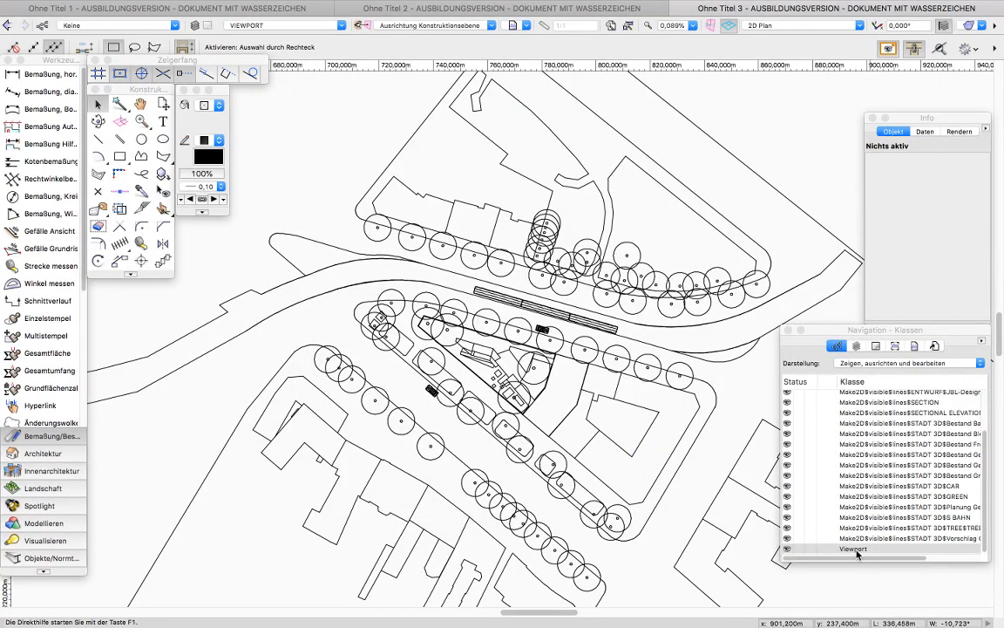
pyautogui.click(829, 552)
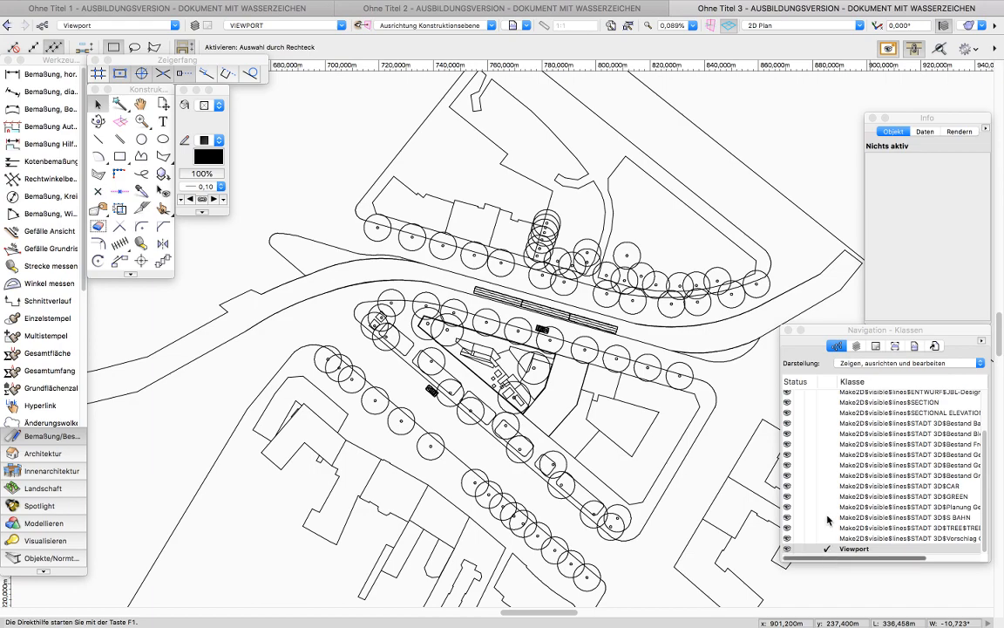
# Draw a rectangle about 81 m by 58 m around the triangular site on the VIEWPORT layer.
pyautogui.click(857, 346)
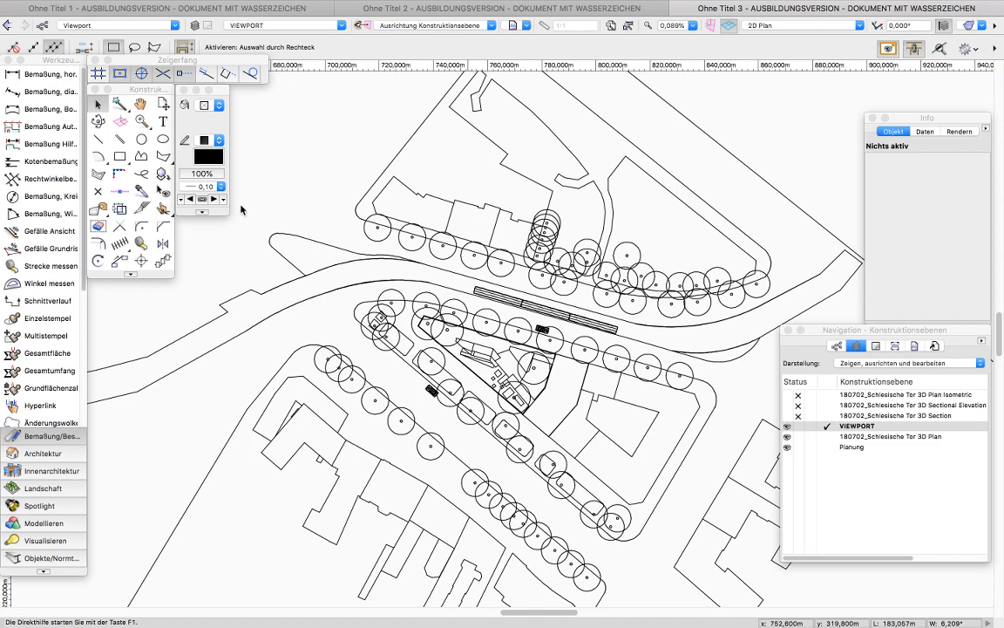
pyautogui.click(119, 156)
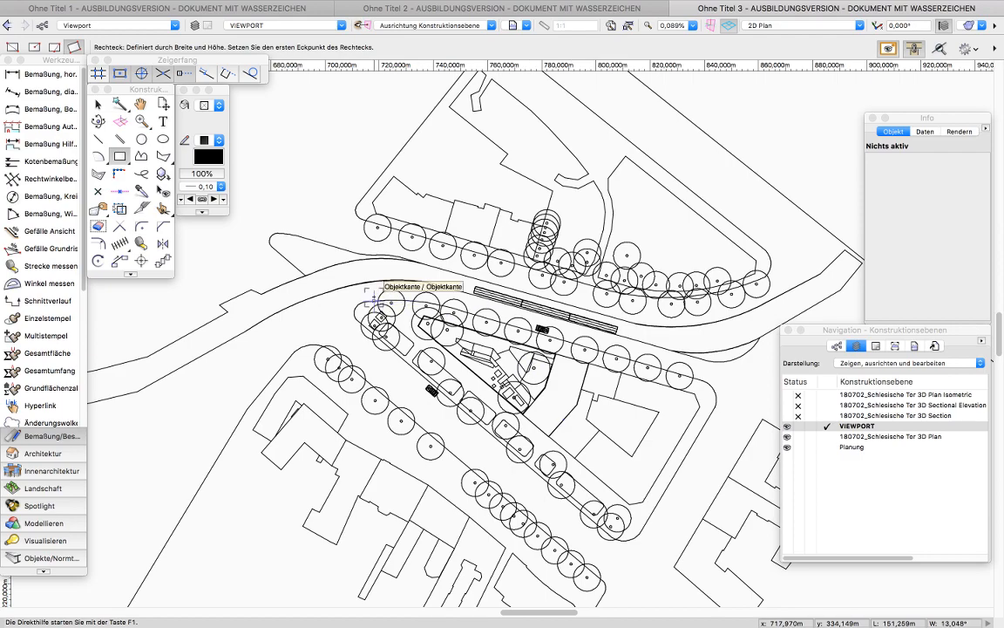
pyautogui.click(368, 299)
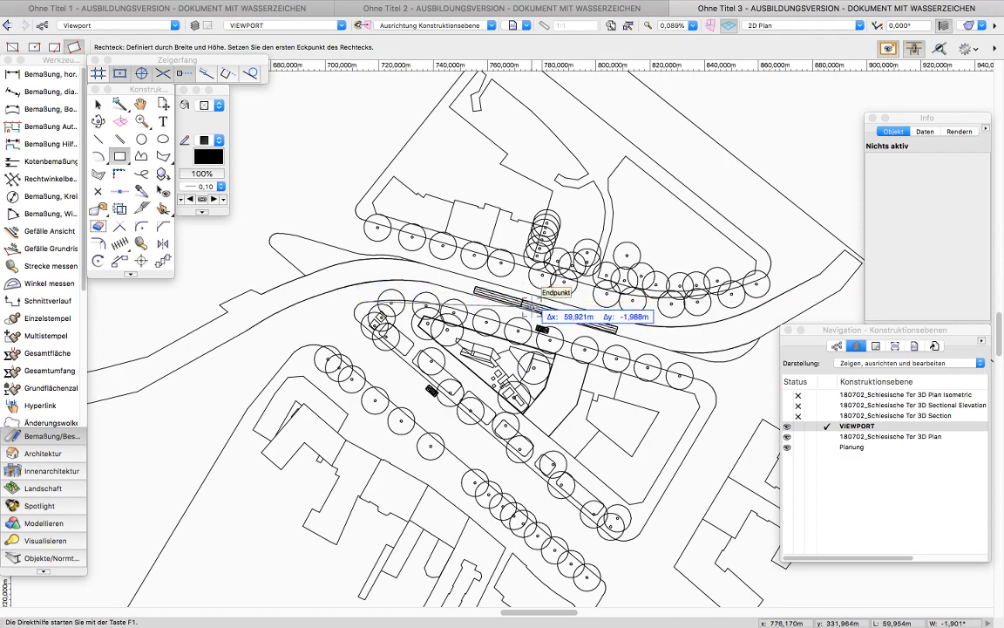
pyautogui.click(588, 300)
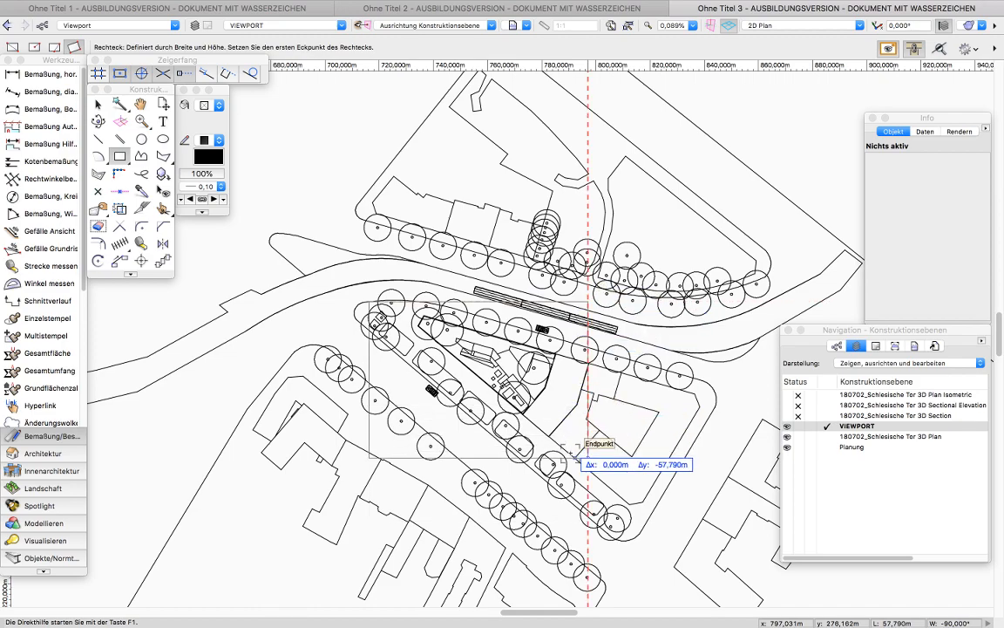
pyautogui.click(580, 455)
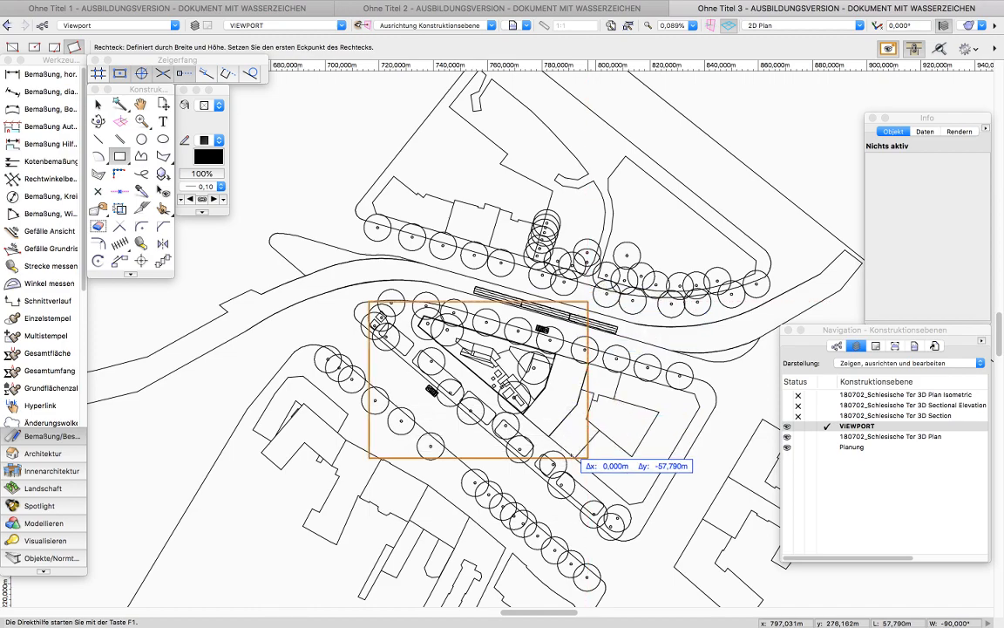
# Move the rectangle about 6 m right and 5 m up over the triangular site in the plan.
pyautogui.scroll(1, 547, 390)
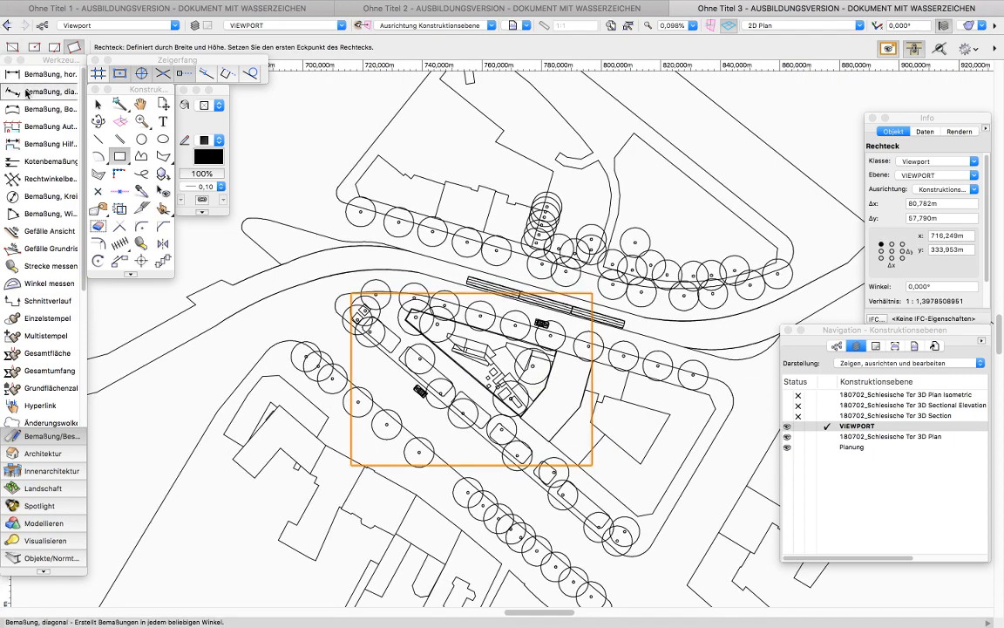
pyautogui.click(102, 106)
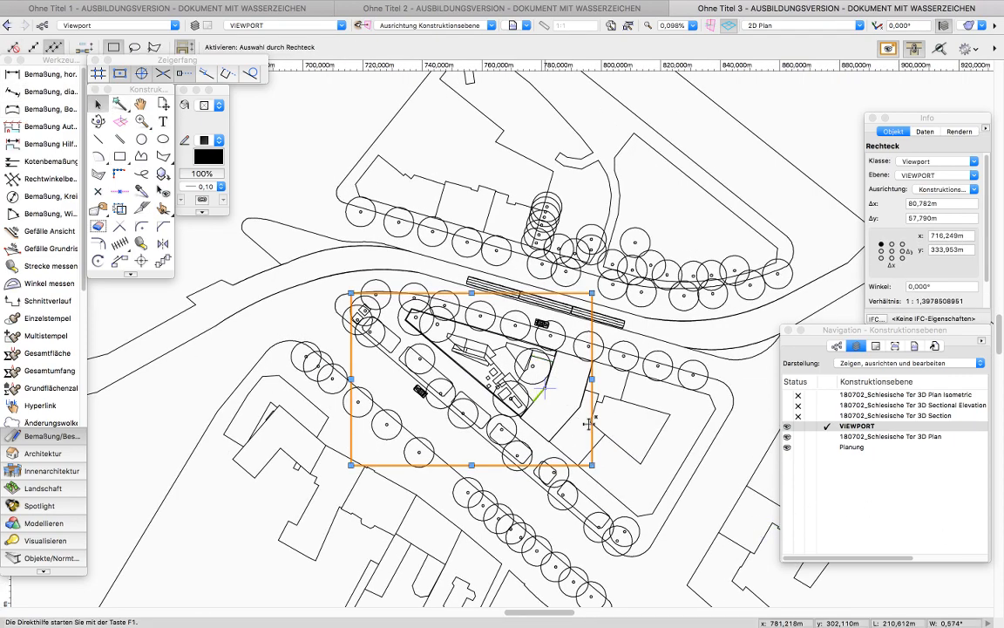
pyautogui.scroll(1, 590, 413)
pyautogui.moveTo(593, 408); pyautogui.dragTo(615, 403)
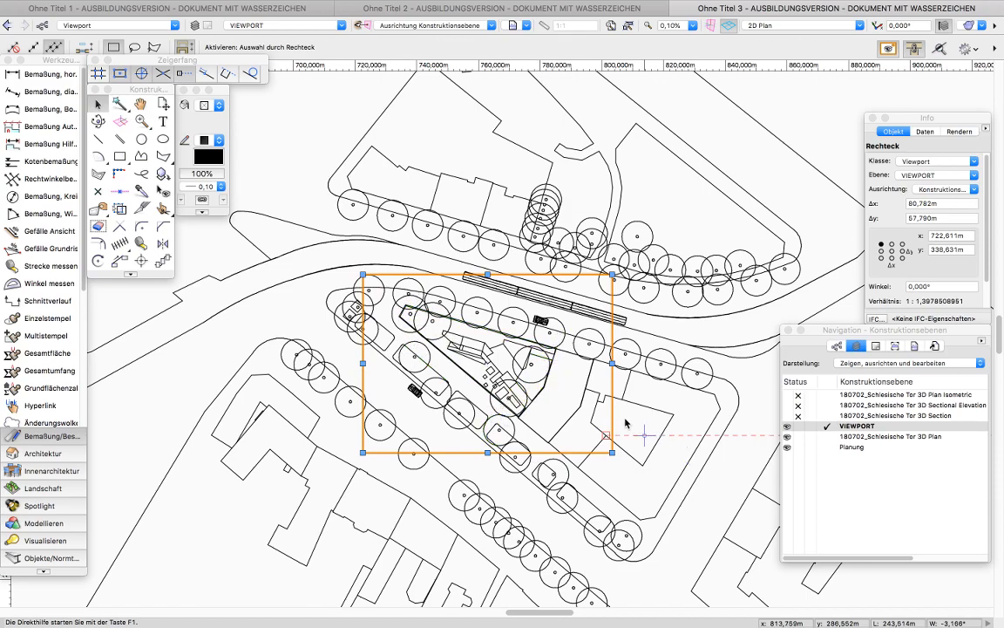
# Nudge the frame rectangle upward about 2.4 m over the triangular site.
pyautogui.moveTo(612, 415)
pyautogui.mouseDown()
pyautogui.moveTo(603, 401)
pyautogui.moveTo(610, 416)
pyautogui.mouseUp()
pyautogui.press('Up')
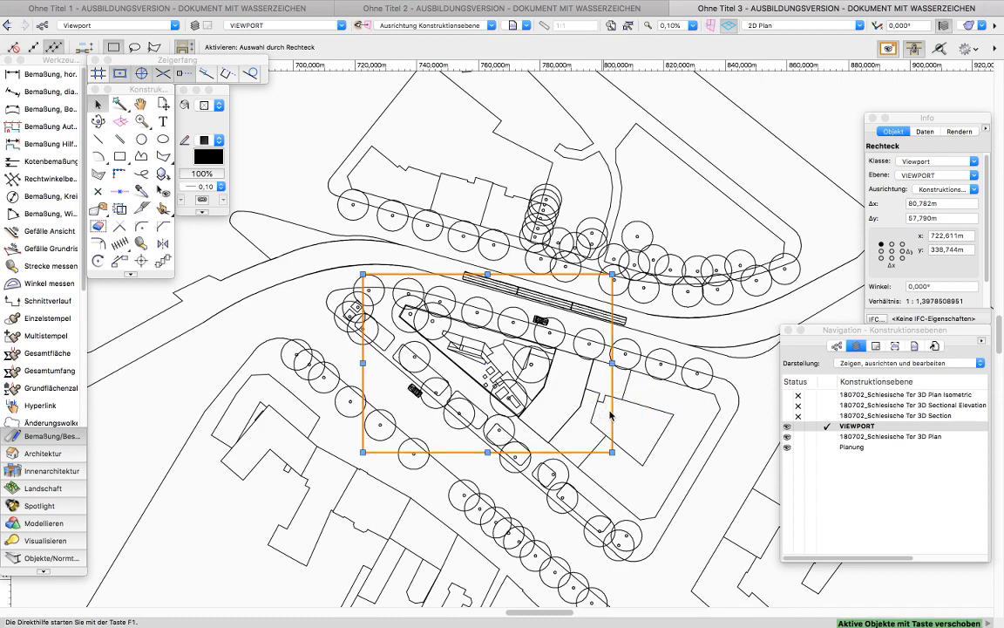
pyautogui.press('Up')
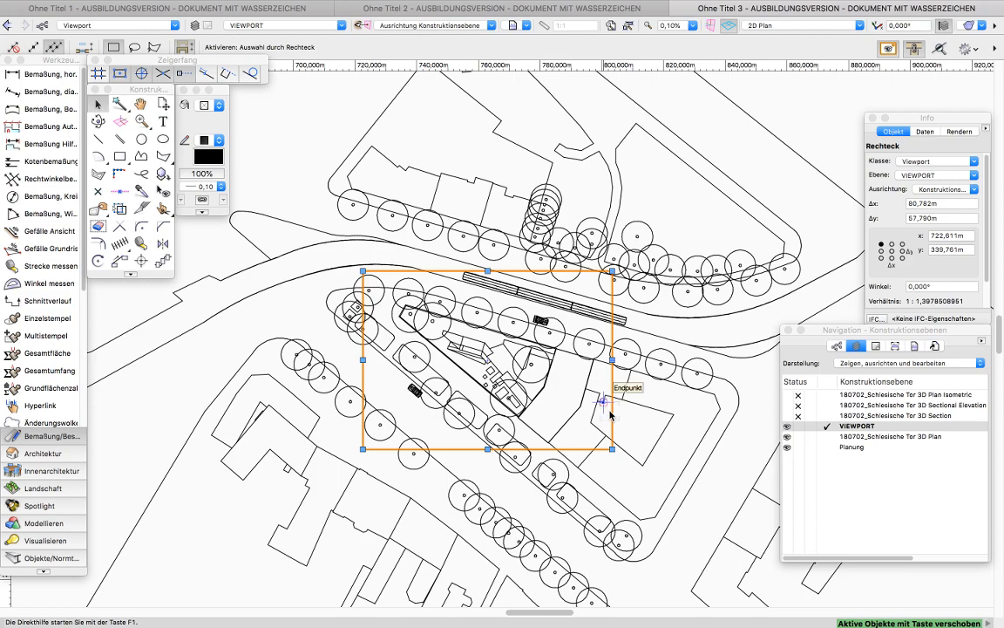
pyautogui.press('Up')
pyautogui.press('Up')
pyautogui.press('Up')
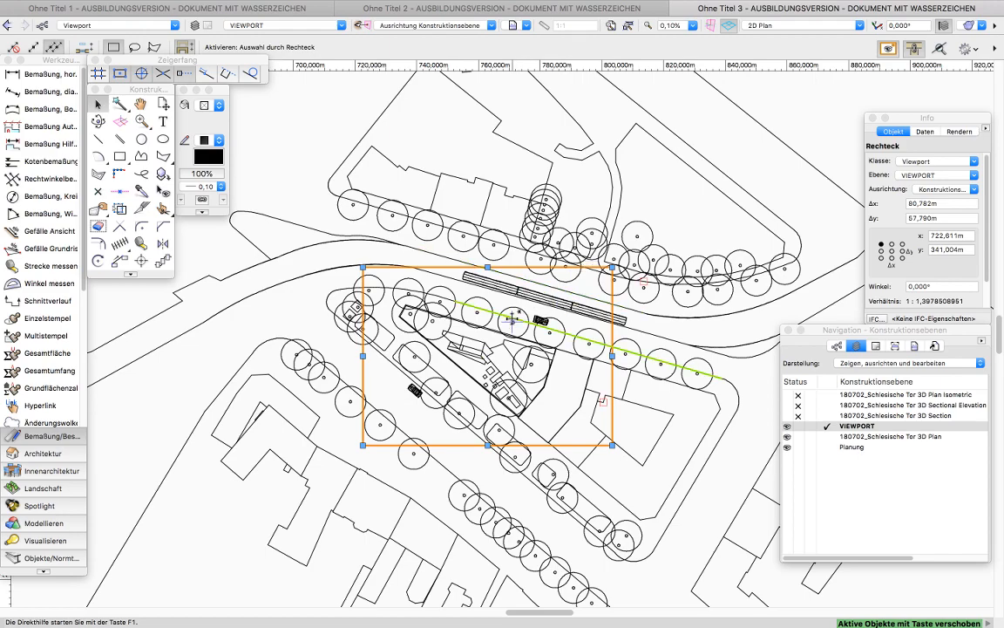
pyautogui.moveTo(96, 4)
pyautogui.click(171, 8)
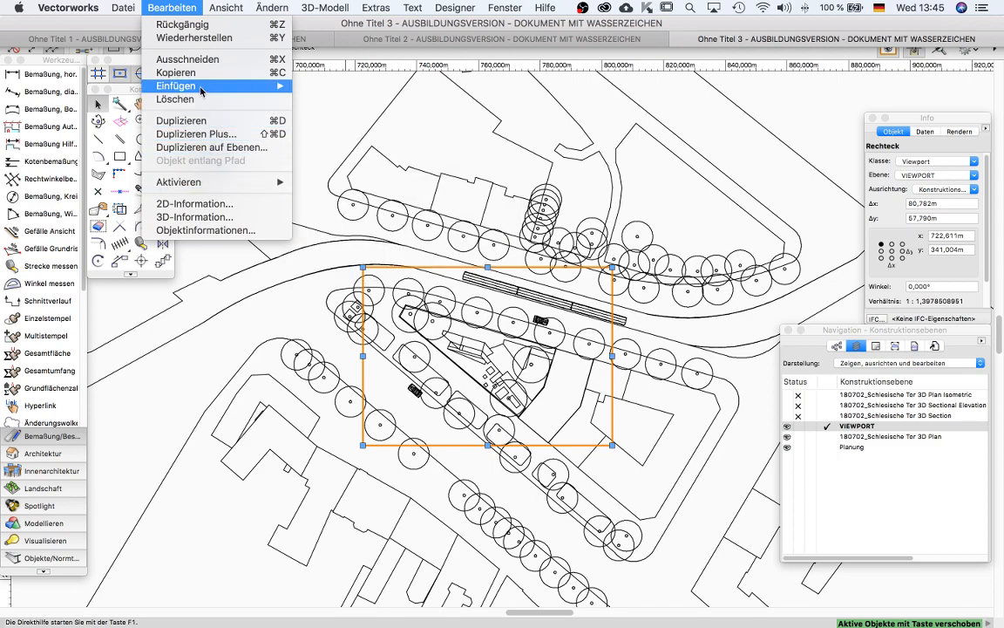
pyautogui.moveTo(198, 93)
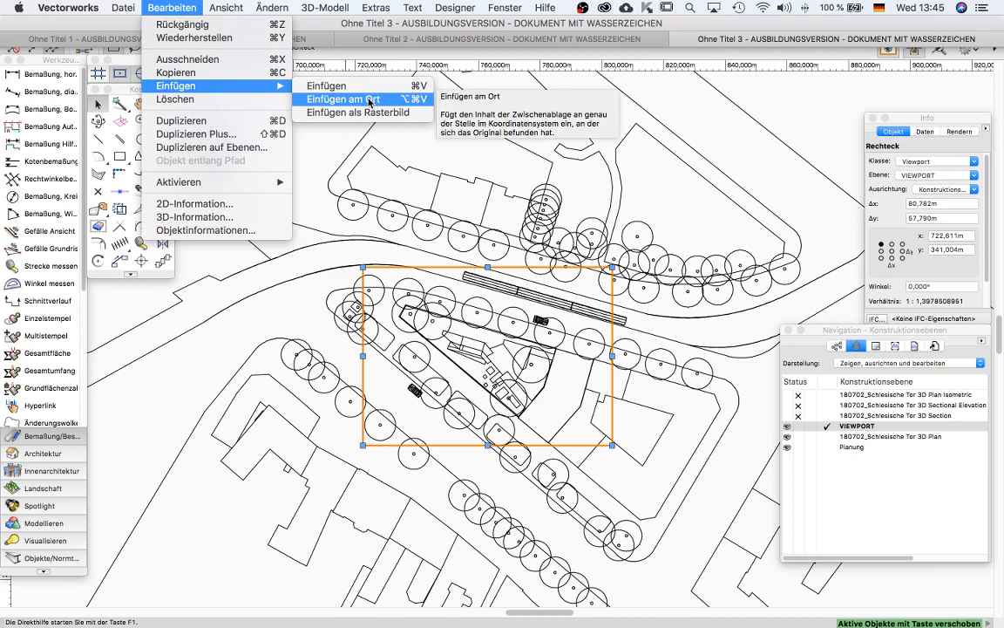
pyautogui.click(337, 257)
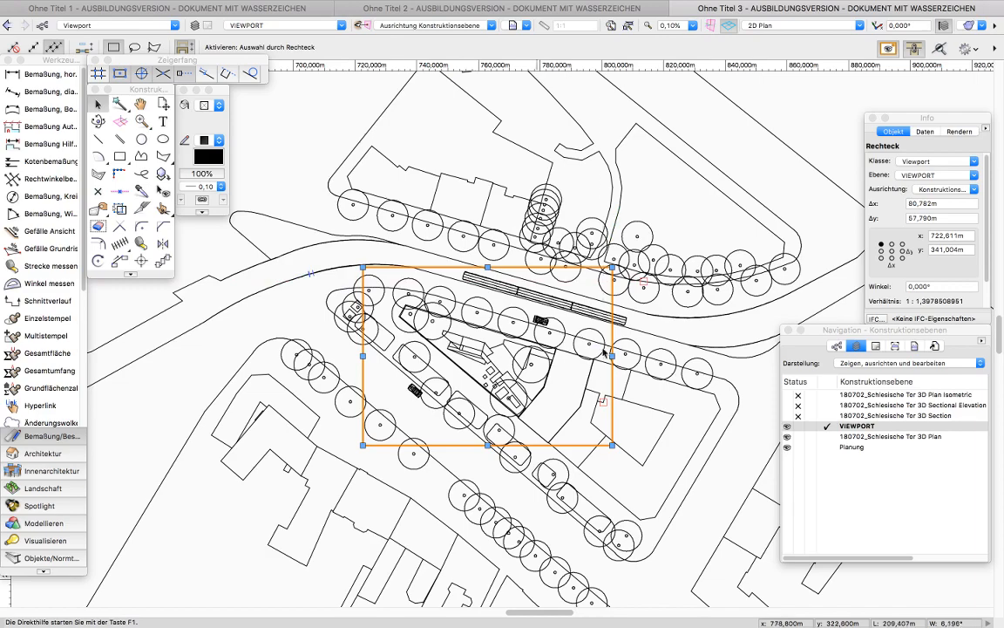
# Try moving the frame rectangle sideways to the east of the site, and undo that move.
pyautogui.click(682, 334)
pyautogui.moveTo(614, 331); pyautogui.dragTo(703, 332)
pyautogui.press('super+z')
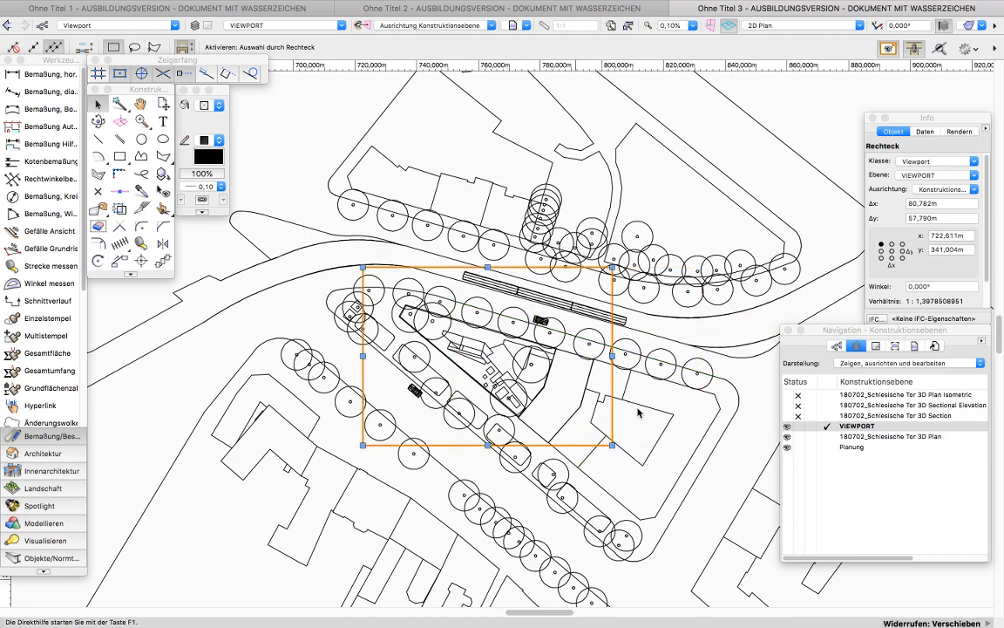
# Start a new viewport from the frame rectangle on the VIEWPORT layer, accepting the rectangle as its boundary.
pyautogui.click(607, 401)
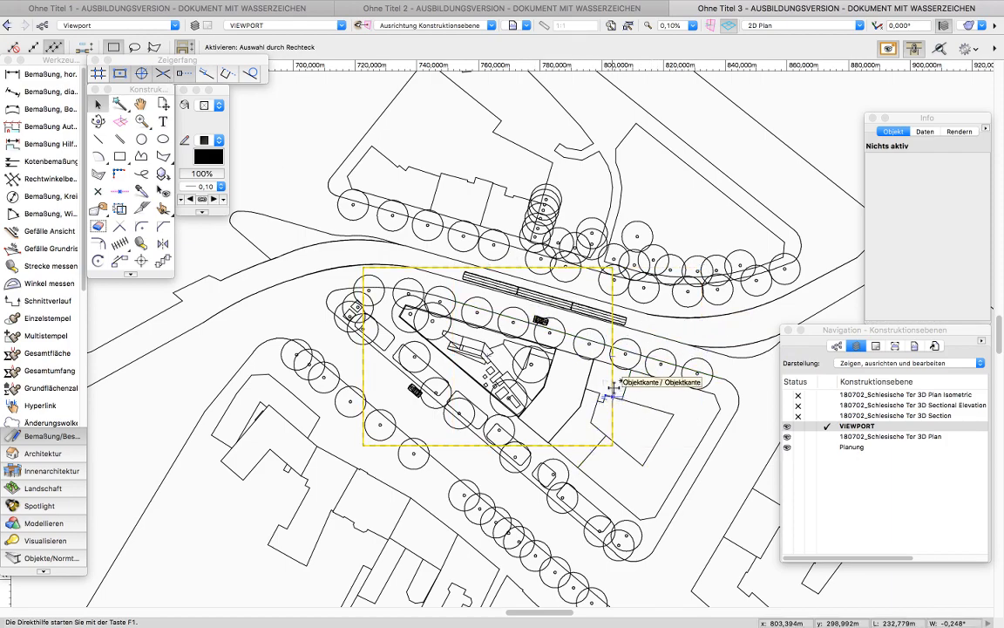
pyautogui.click(612, 388)
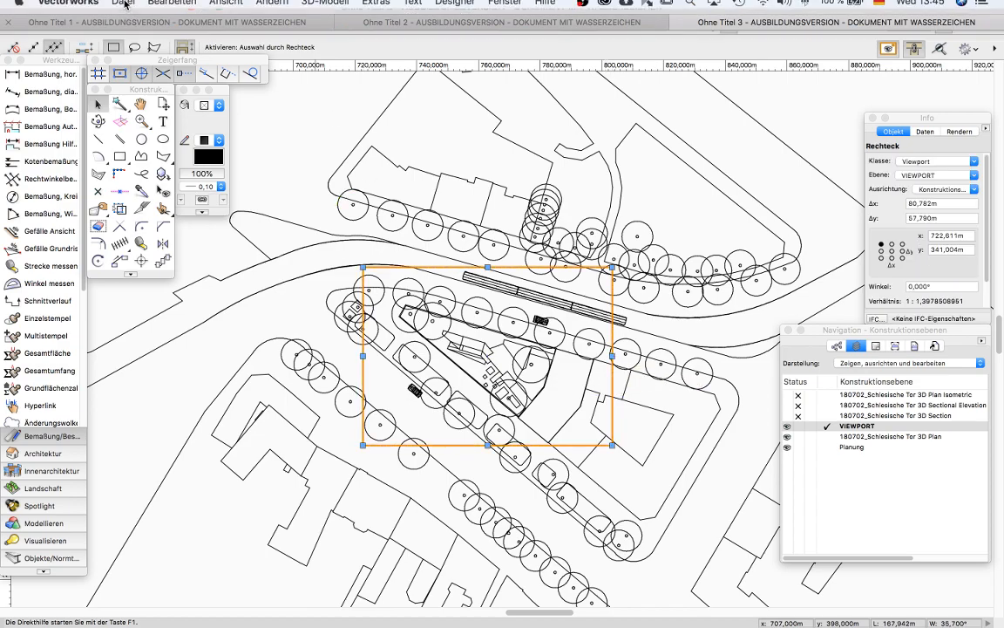
pyautogui.moveTo(127, 14)
pyautogui.click(235, 8)
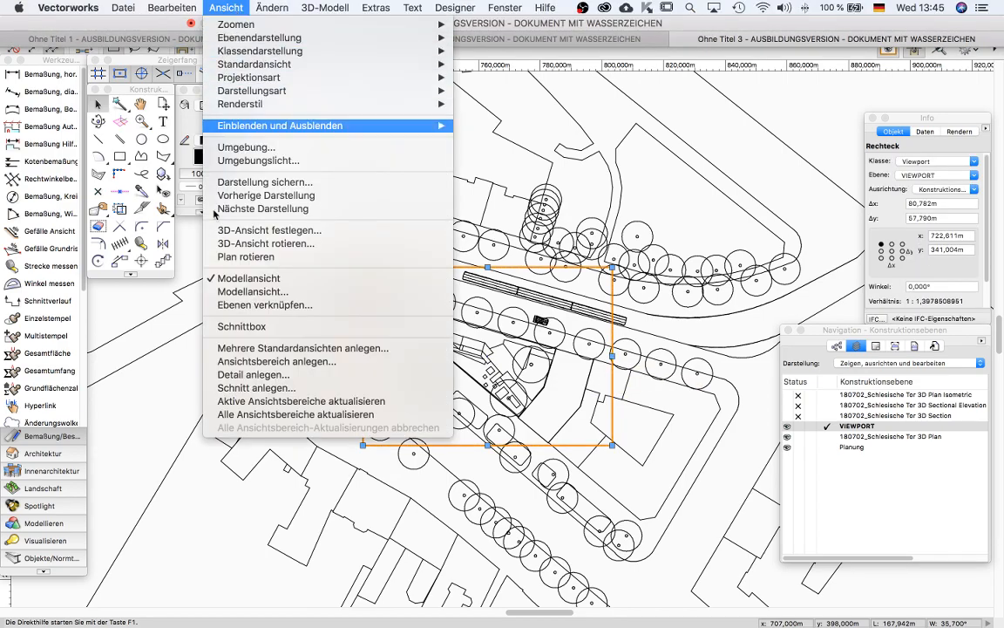
pyautogui.click(302, 362)
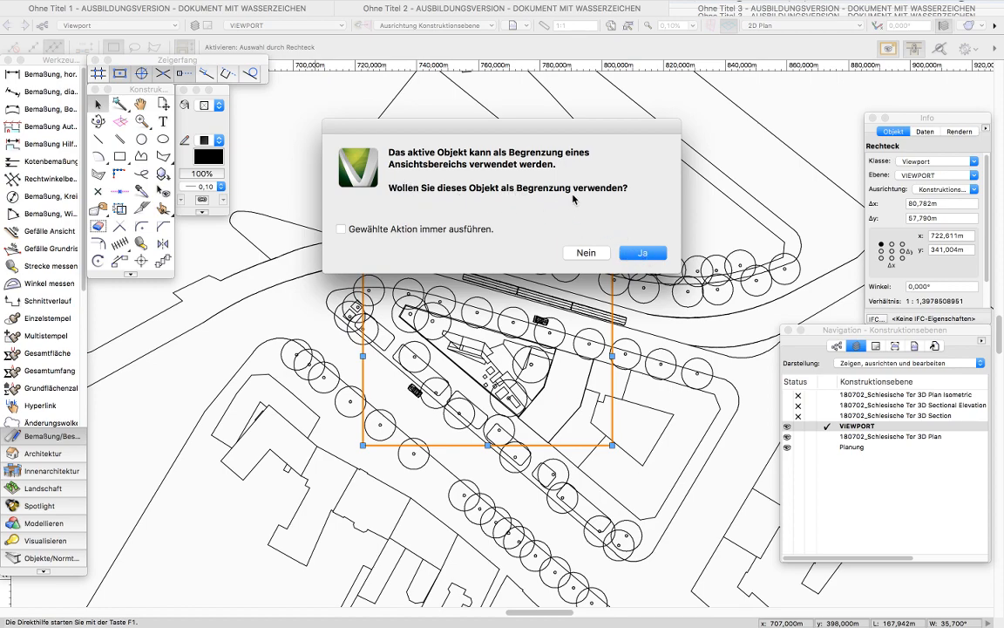
pyautogui.click(646, 253)
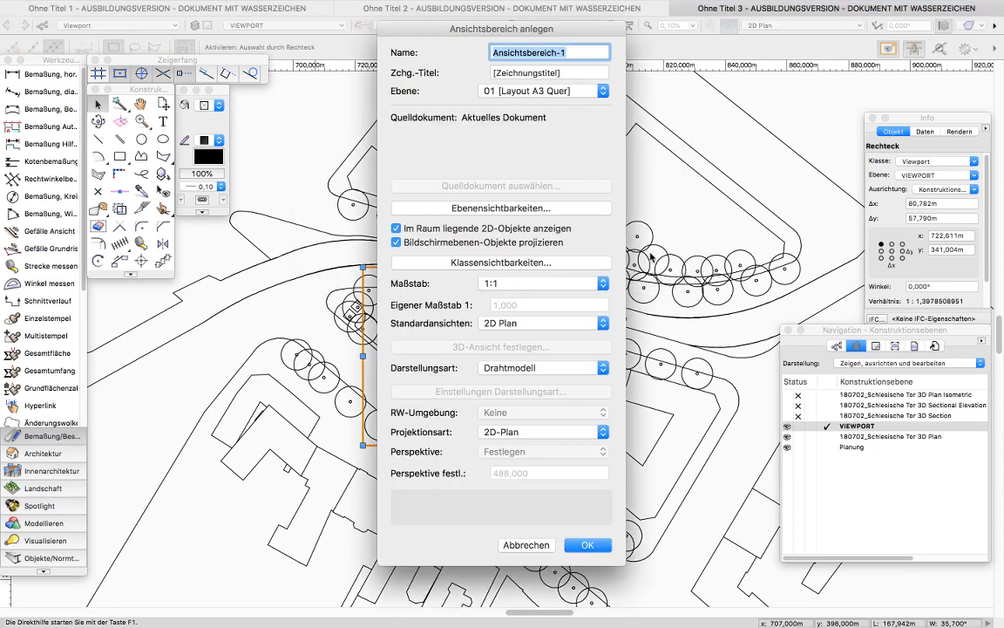
# Create a new layout layer for the viewport with both number and title PLAN 1:200.
pyautogui.moveTo(515, 36); pyautogui.dragTo(425, 163)
pyautogui.click(453, 218)
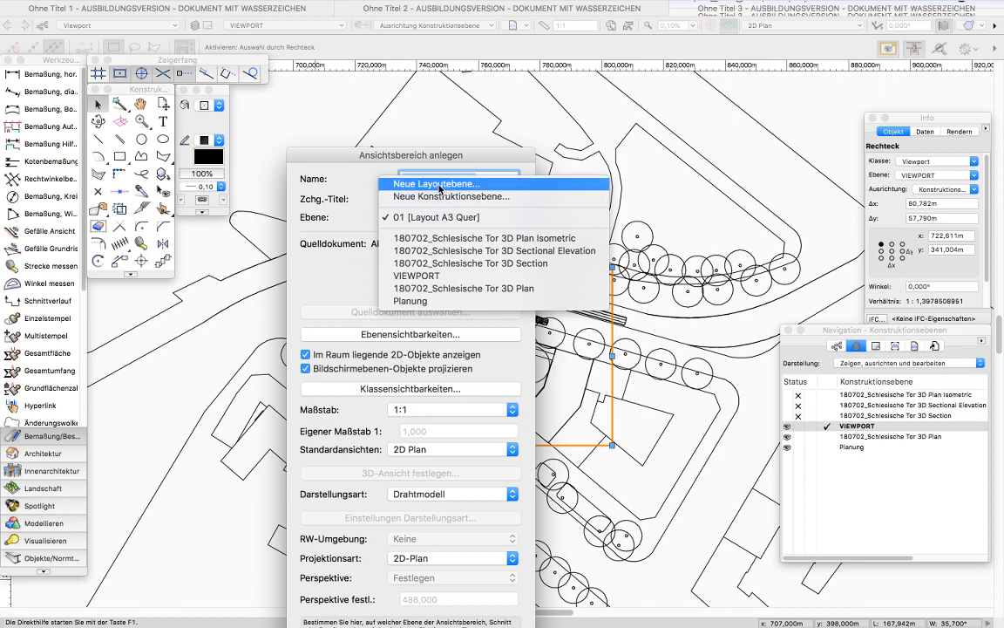
pyautogui.click(440, 184)
pyautogui.moveTo(463, 202); pyautogui.dragTo(429, 215)
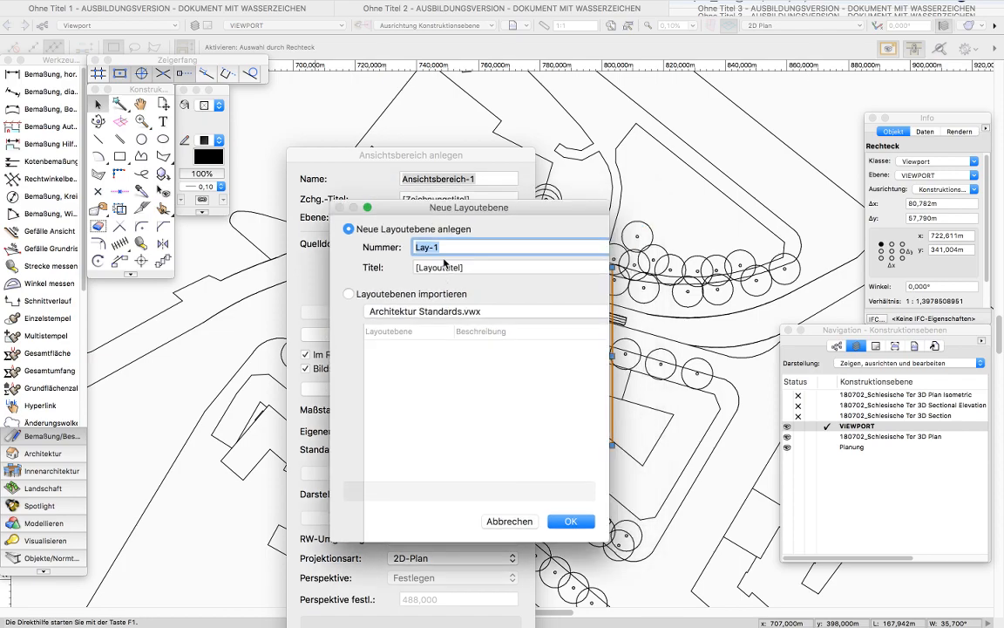
pyautogui.write('PLAN 1:200')
pyautogui.moveTo(473, 248); pyautogui.dragTo(412, 248)
pyautogui.press('super+c')
pyautogui.click(475, 266)
pyautogui.press('super+a')
pyautogui.press('super+v')
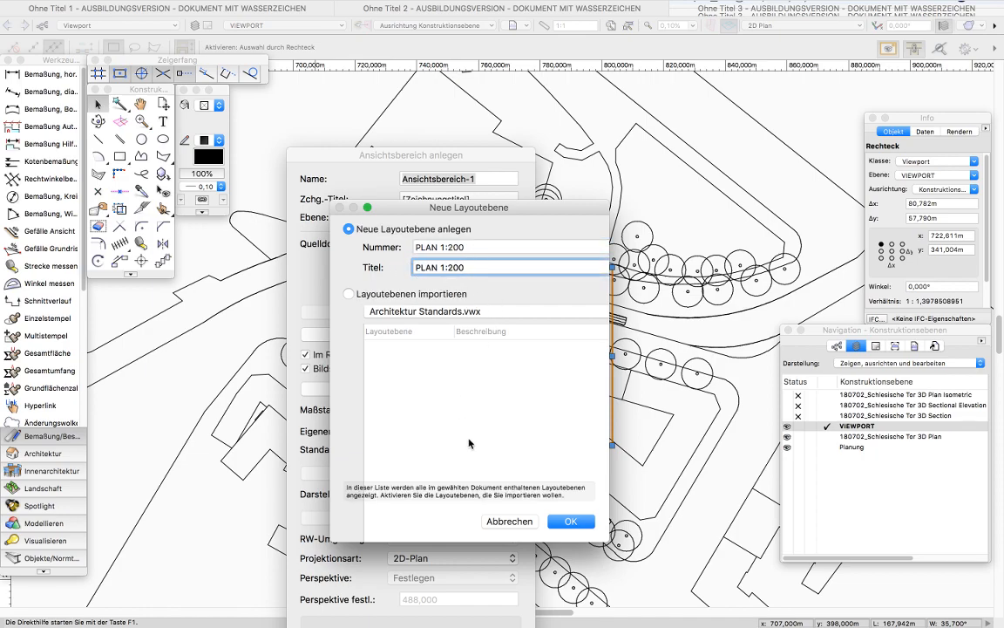
pyautogui.click(572, 521)
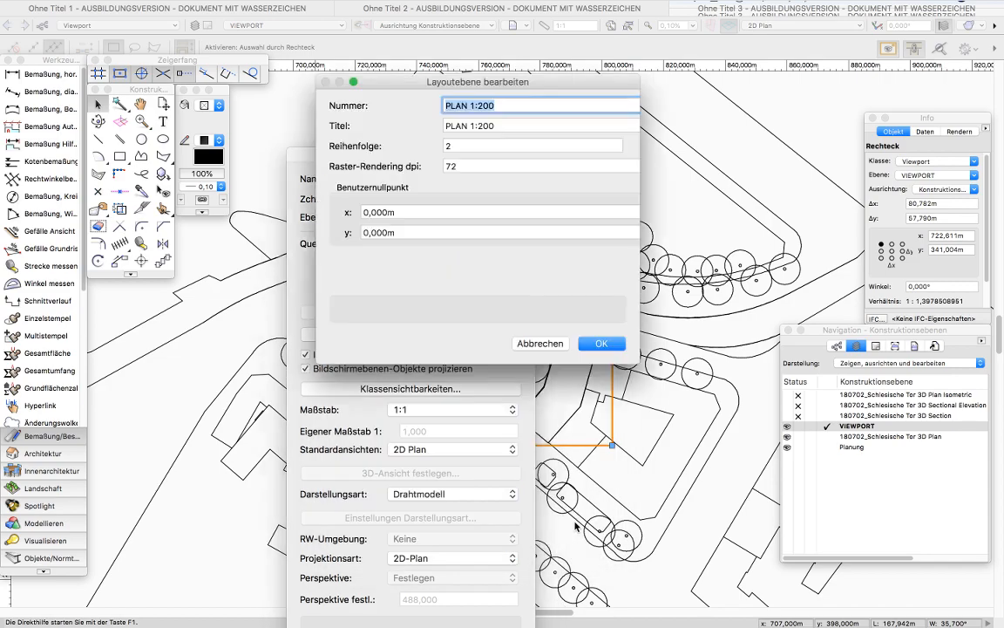
# Set the new layout layer's raster rendering resolution to 300 dpi.
pyautogui.doubleClick(469, 165)
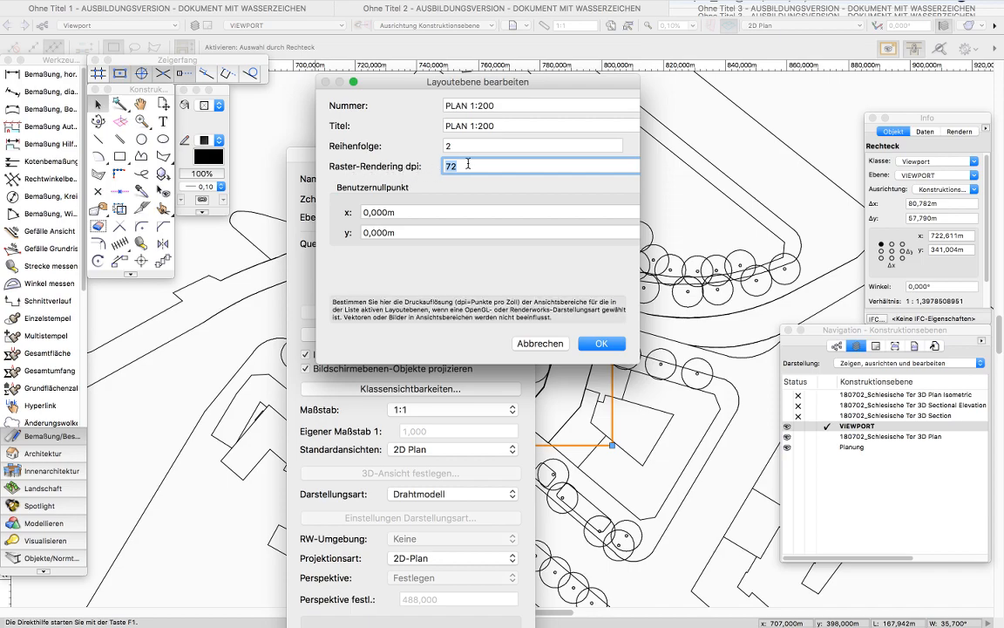
pyautogui.write('300')
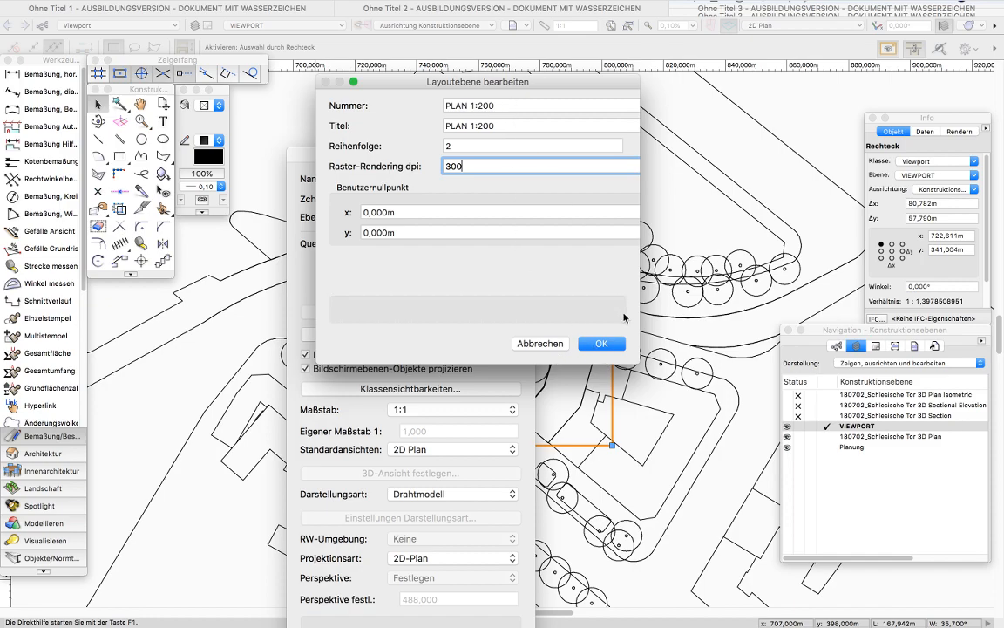
pyautogui.click(603, 343)
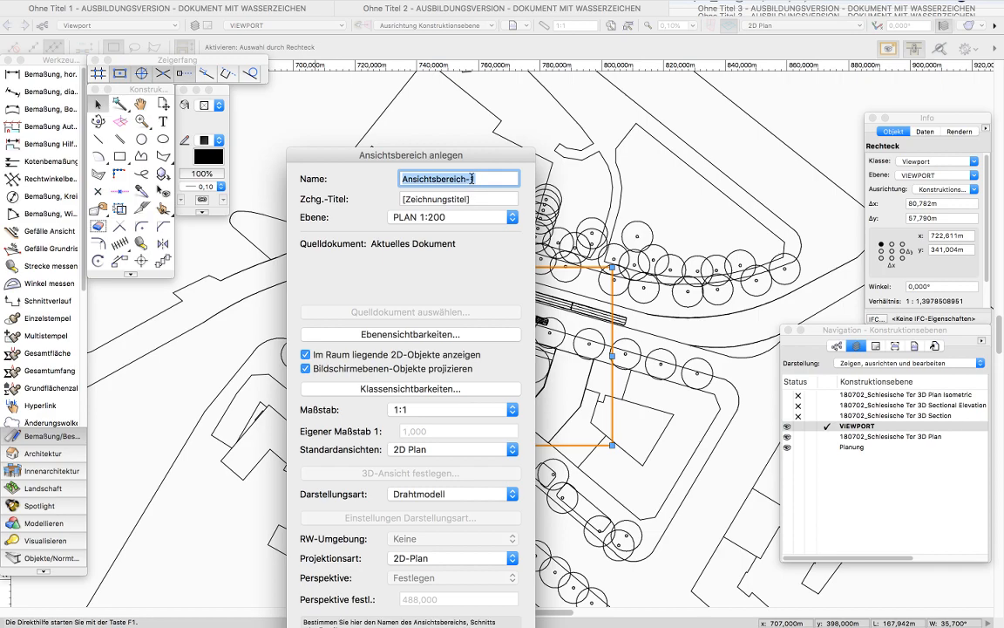
# Enter PLAN 1:200 as both the viewport's name and its drawing title.
pyautogui.press('super+v')
pyautogui.press('Tab')
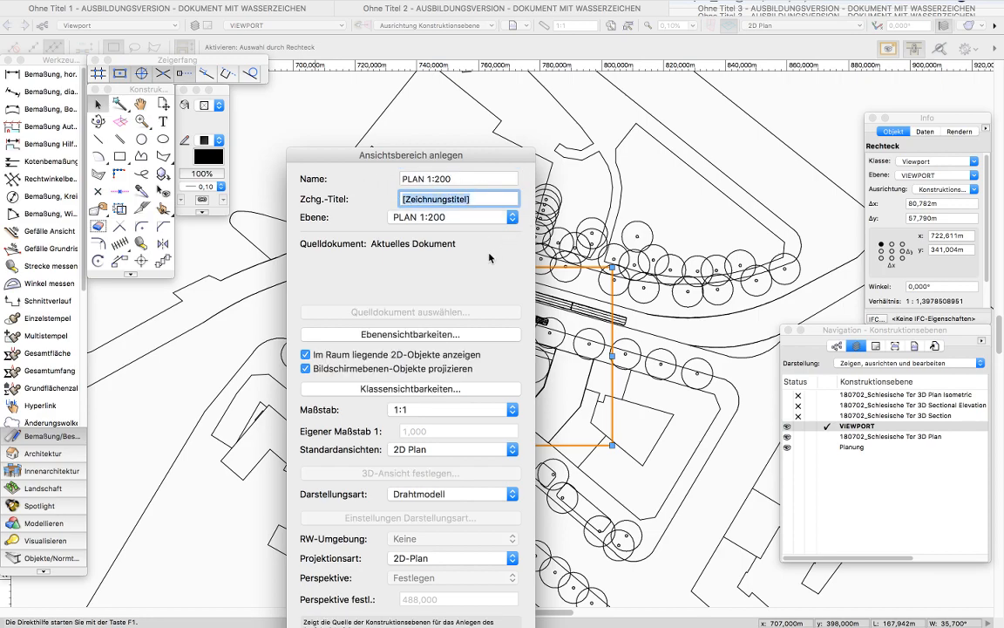
pyautogui.press('super+v')
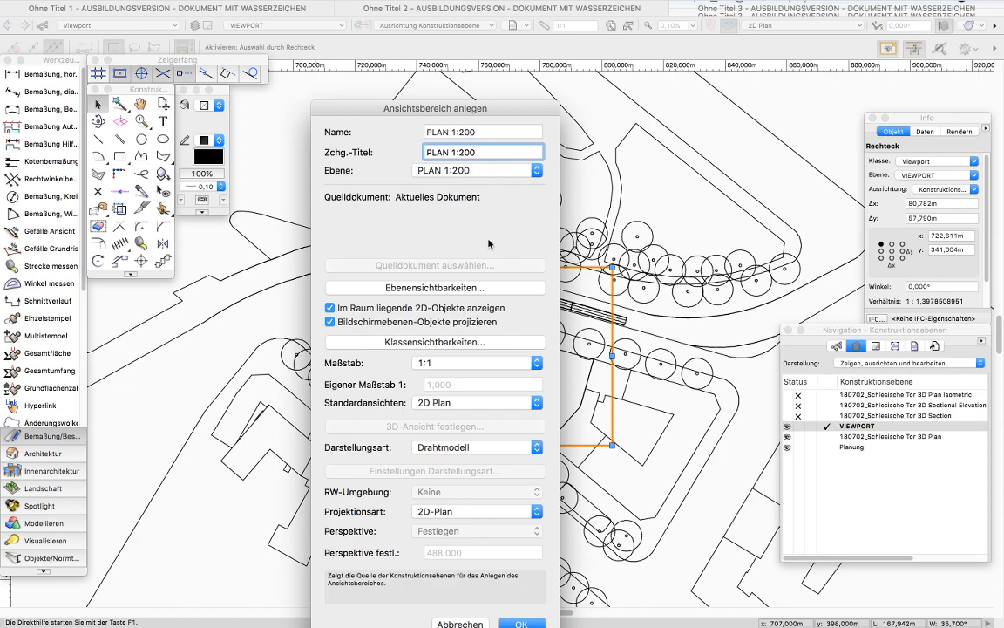
# Set the viewport's scale to 1:200 and create it on the PLAN 1:200 layout layer.
pyautogui.moveTo(469, 111); pyautogui.dragTo(480, 40)
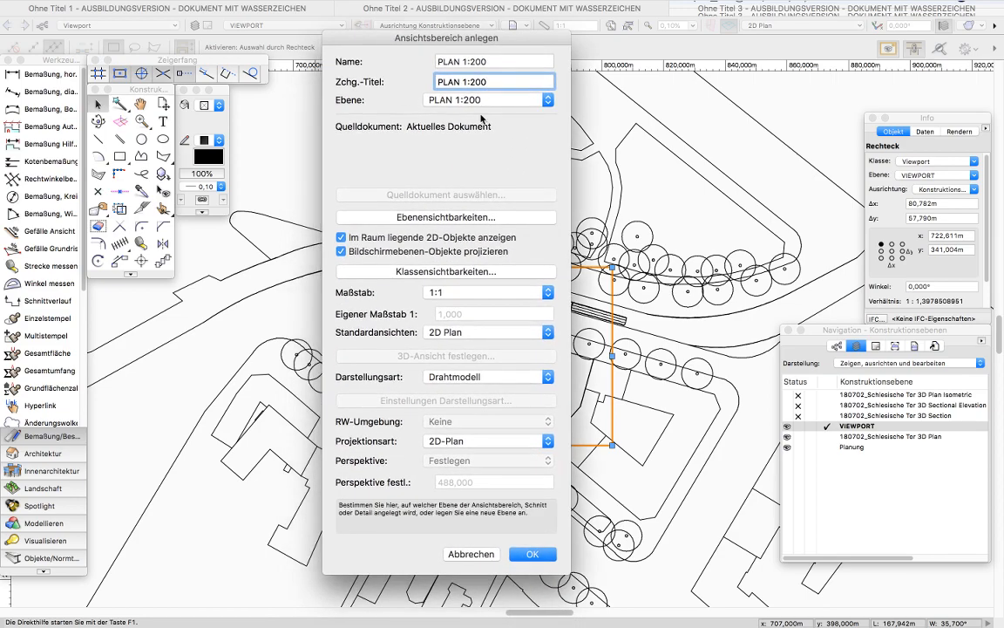
pyautogui.click(447, 293)
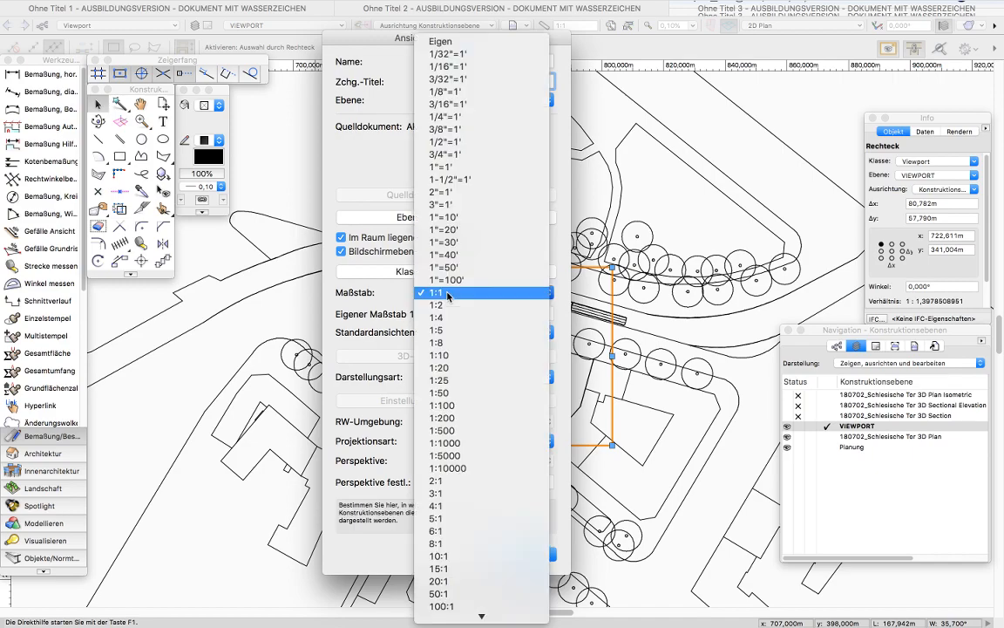
pyautogui.click(357, 269)
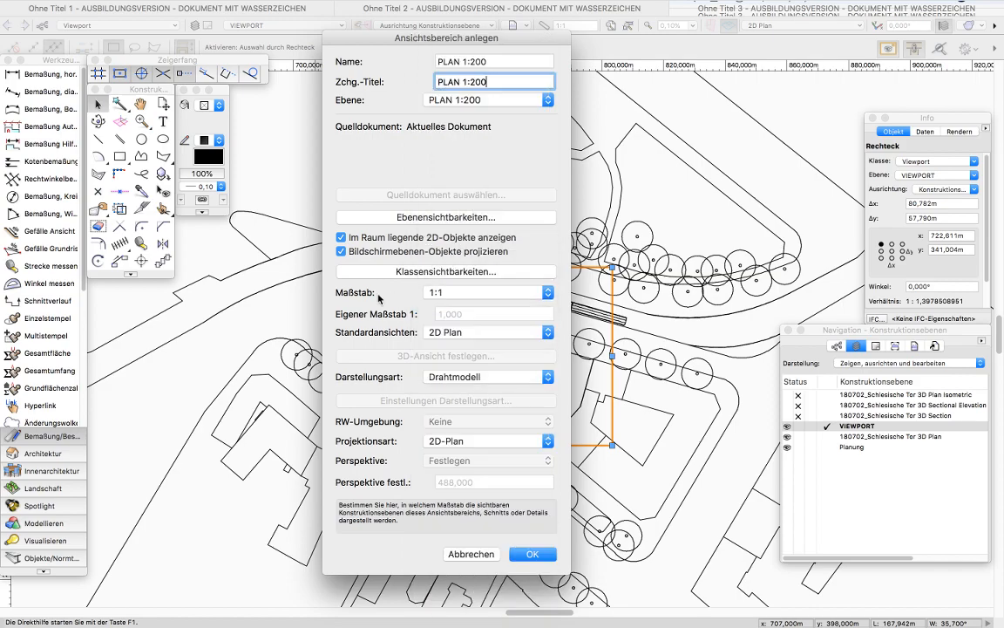
pyautogui.click(446, 293)
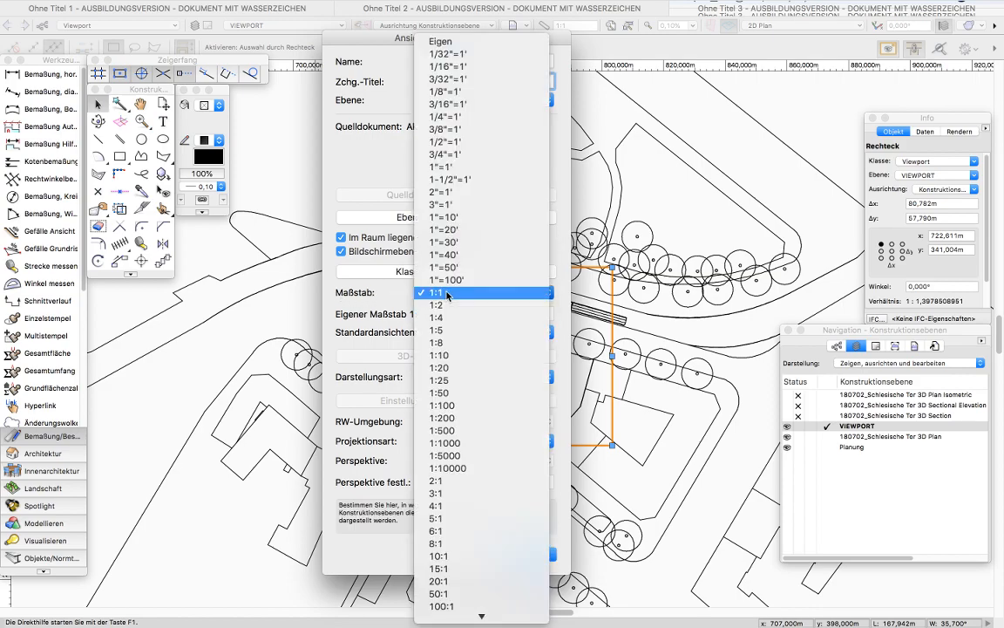
pyautogui.click(455, 420)
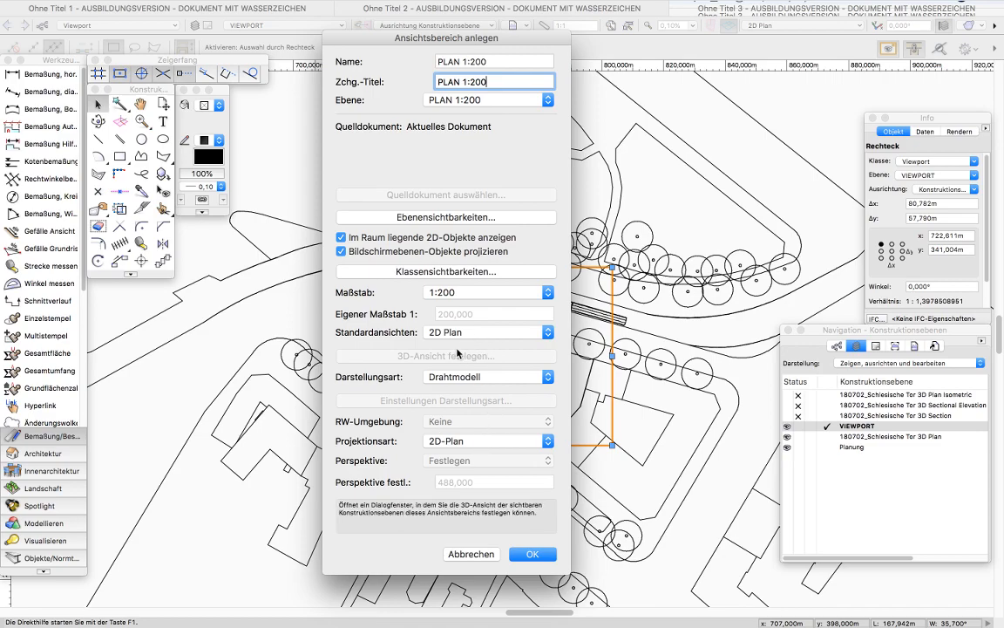
pyautogui.click(531, 554)
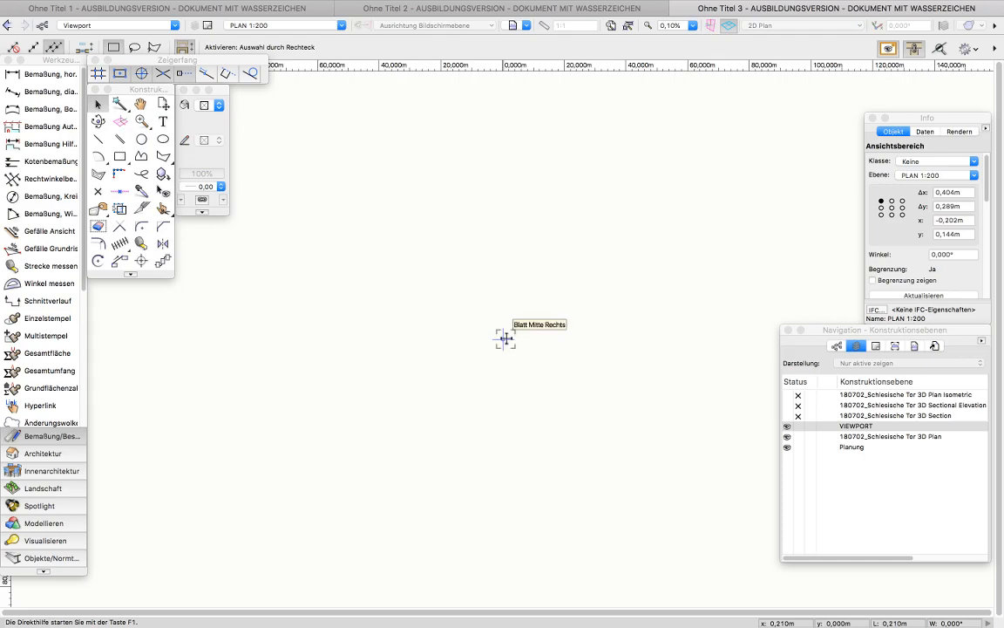
# Examine how the new viewport fits within the page and its print margins on the PLAN 1:200 layout.
pyautogui.click(612, 31)
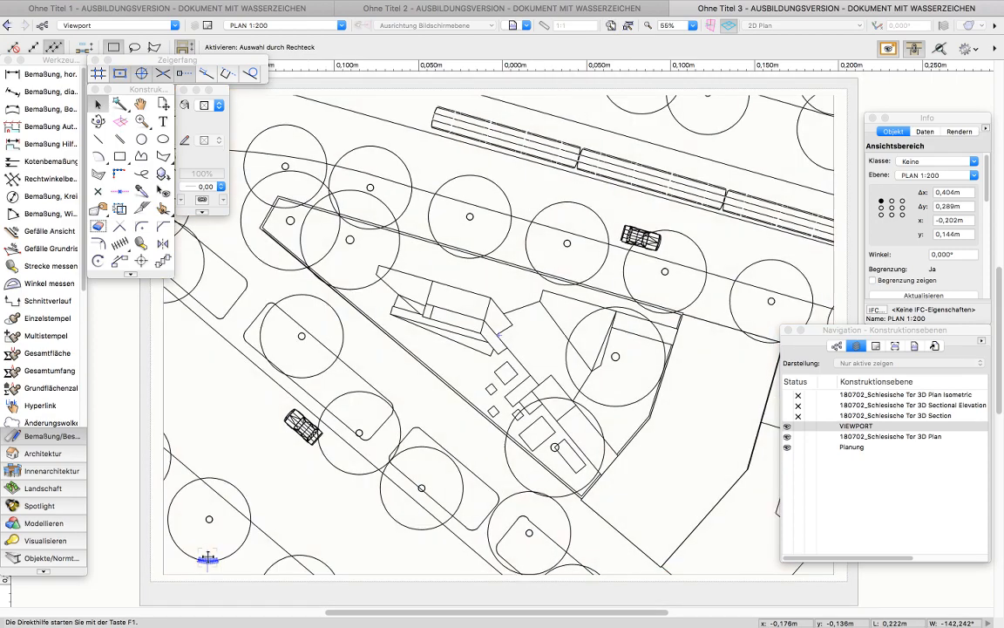
pyautogui.scroll(-1, 209, 558)
pyautogui.scroll(-1, 407, 347)
pyautogui.scroll(-2, 533, 440)
pyautogui.click(728, 374)
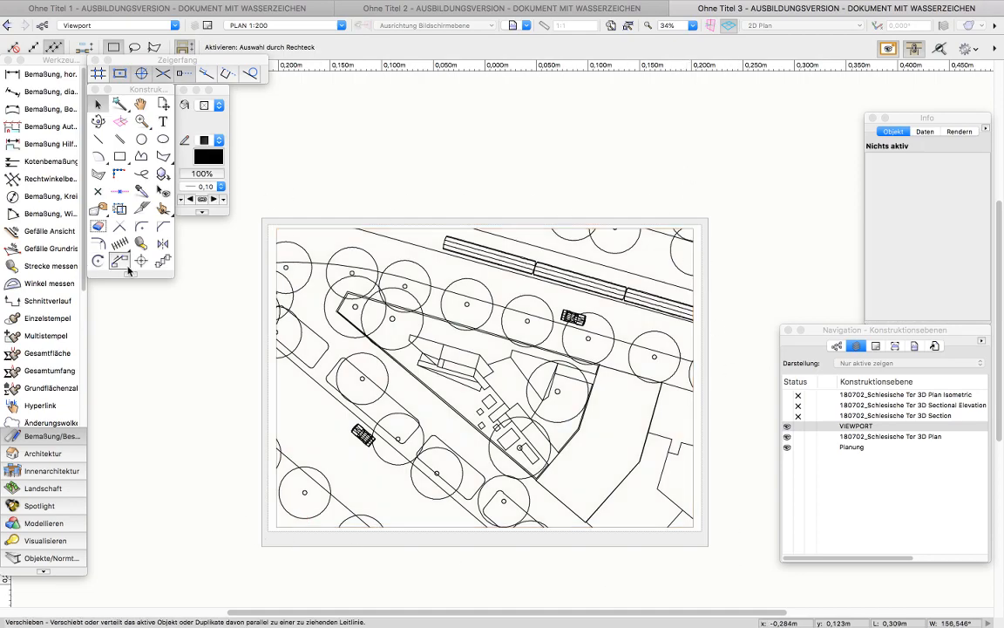
pyautogui.click(549, 415)
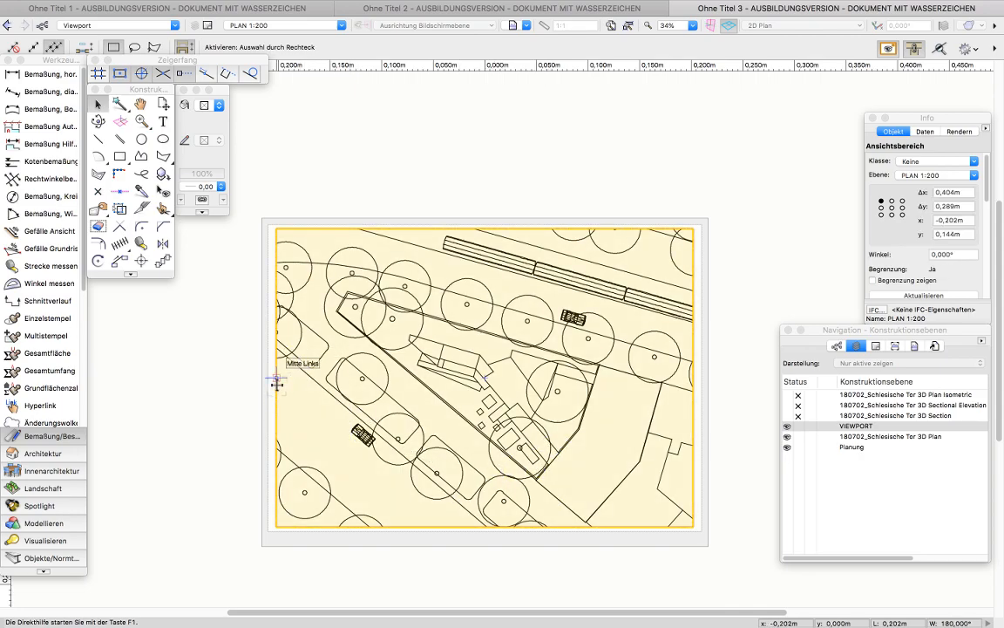
pyautogui.scroll(1, 276, 377)
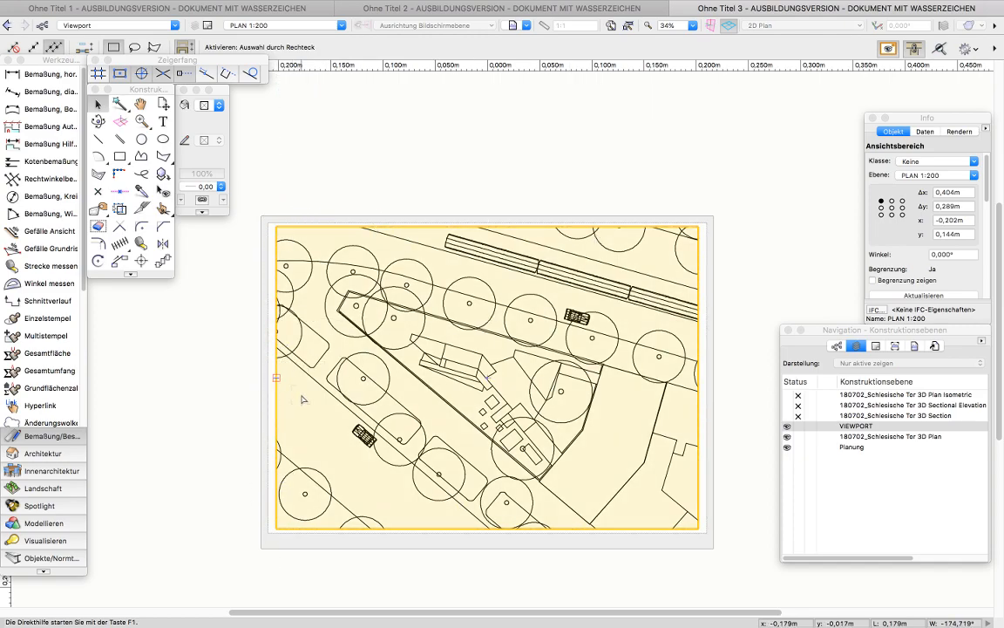
# Edit the viewport's boundary and extend the rectangle's left edge outward to a width of about 82.4 m.
pyautogui.doubleClick(441, 393)
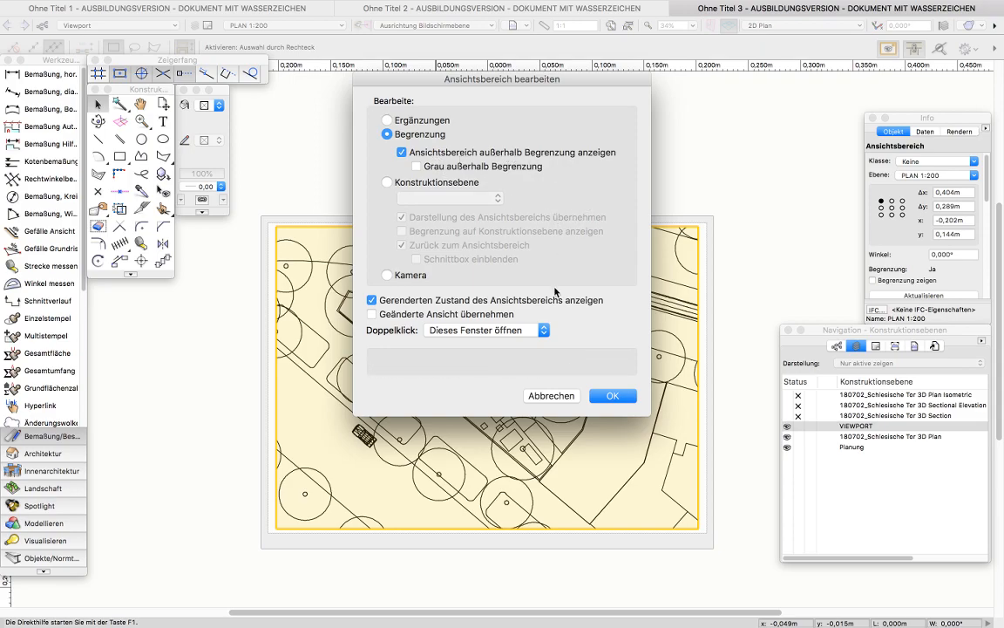
pyautogui.click(613, 394)
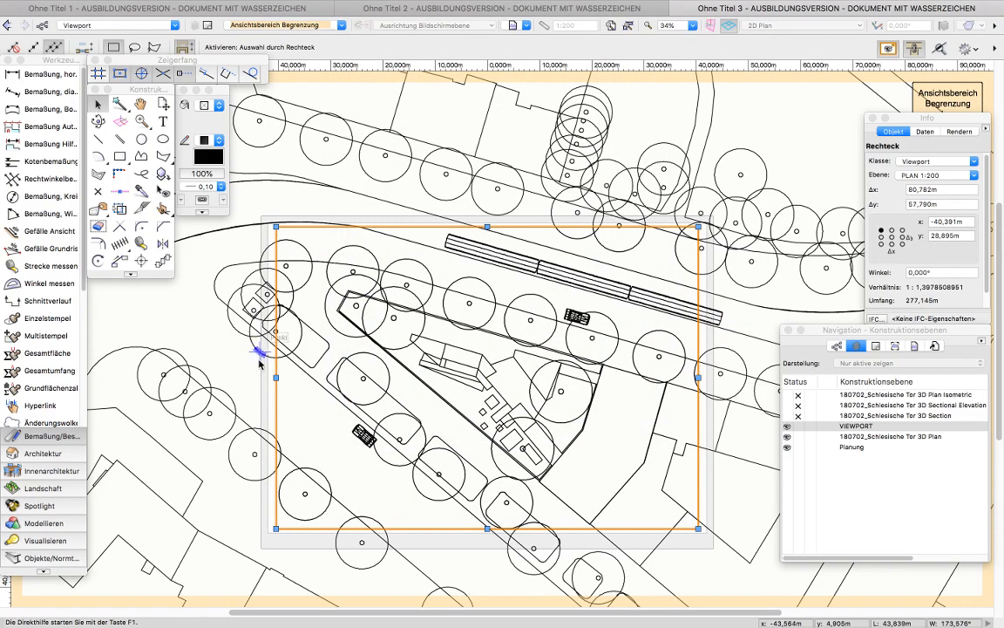
pyautogui.scroll(4, 276, 377)
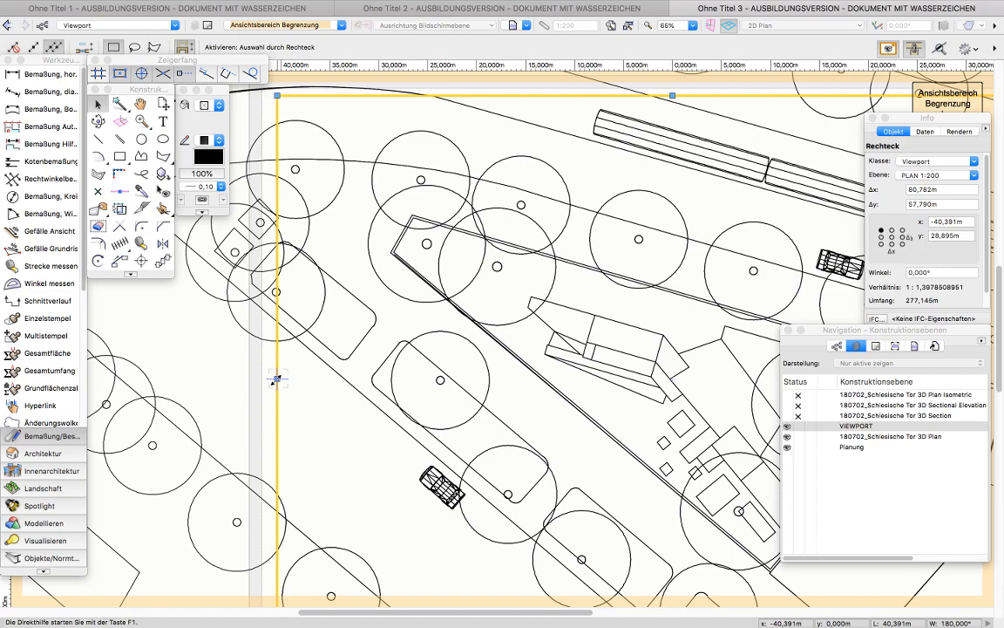
pyautogui.moveTo(276, 378); pyautogui.dragTo(259, 381)
pyautogui.scroll(-2, 215, 411)
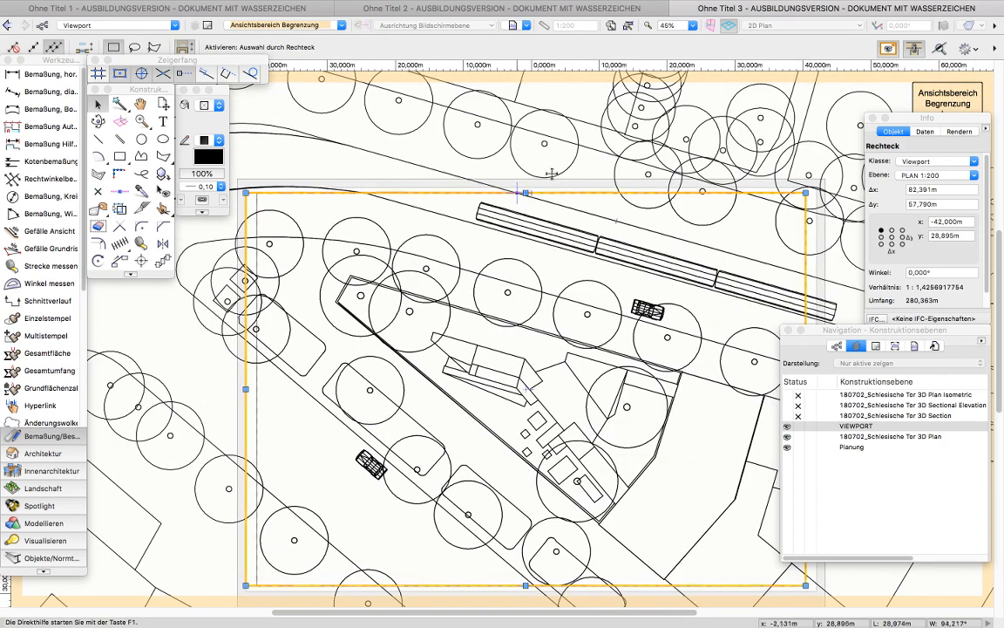
# Extend the boundary rectangle's upper edge to a height of about 58.6 m and its right edge to a width of 84 m.
pyautogui.scroll(3, 506, 204)
pyautogui.moveTo(505, 204); pyautogui.dragTo(511, 196)
pyautogui.scroll(-1, 409, 208)
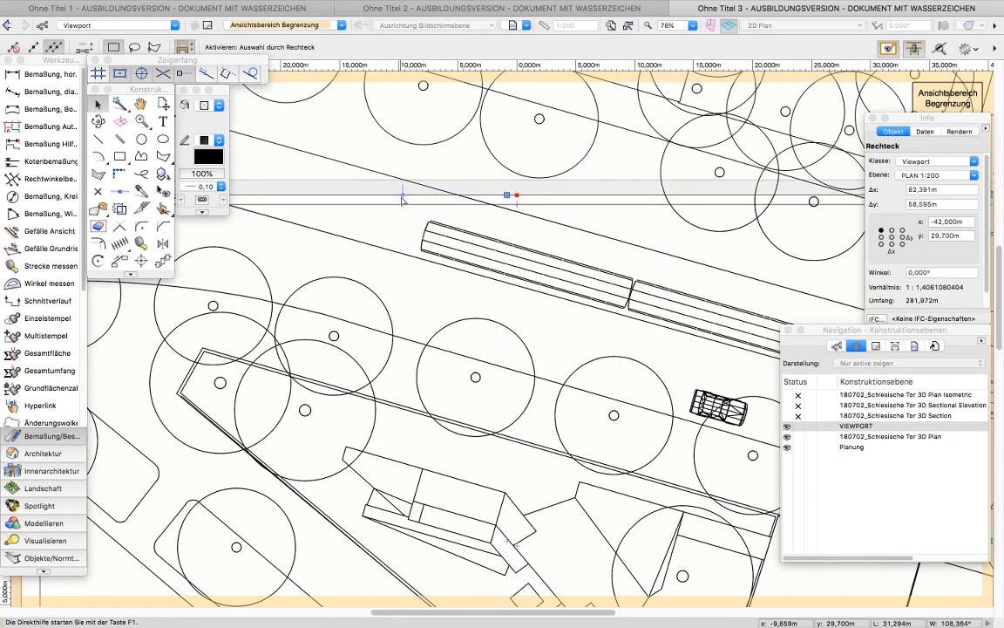
pyautogui.scroll(-4, 402, 199)
pyautogui.scroll(3, 627, 332)
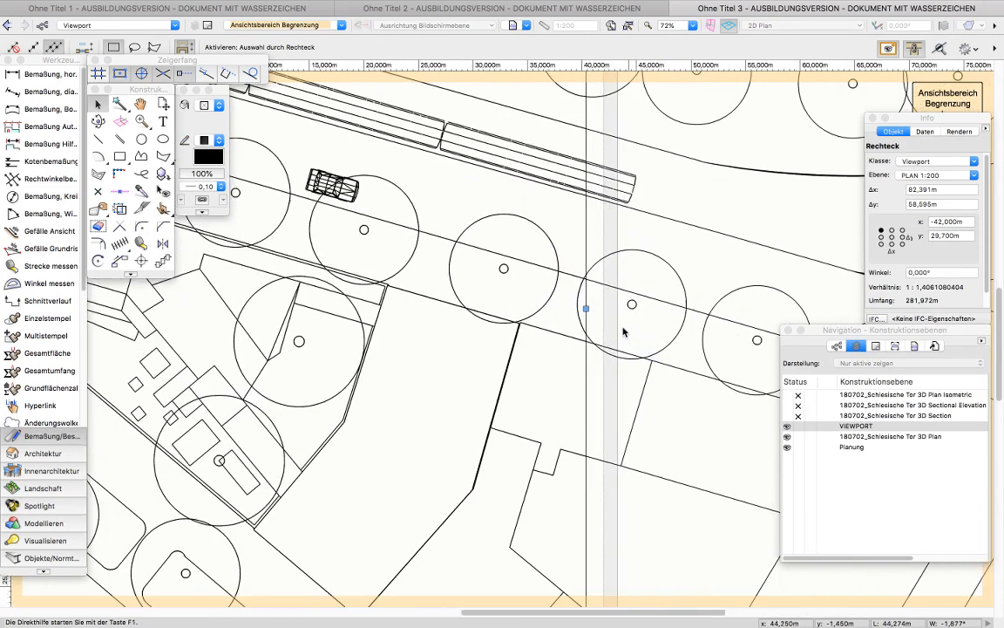
pyautogui.scroll(3, 579, 312)
pyautogui.moveTo(574, 312); pyautogui.dragTo(605, 310)
pyautogui.scroll(-2, 610, 310)
# Extend the boundary rectangle's lower edge to a height of 59.4 m, then exit boundary editing and deselect the viewport.
pyautogui.scroll(-3, 614, 310)
pyautogui.scroll(4, 299, 543)
pyautogui.scroll(8, 321, 462)
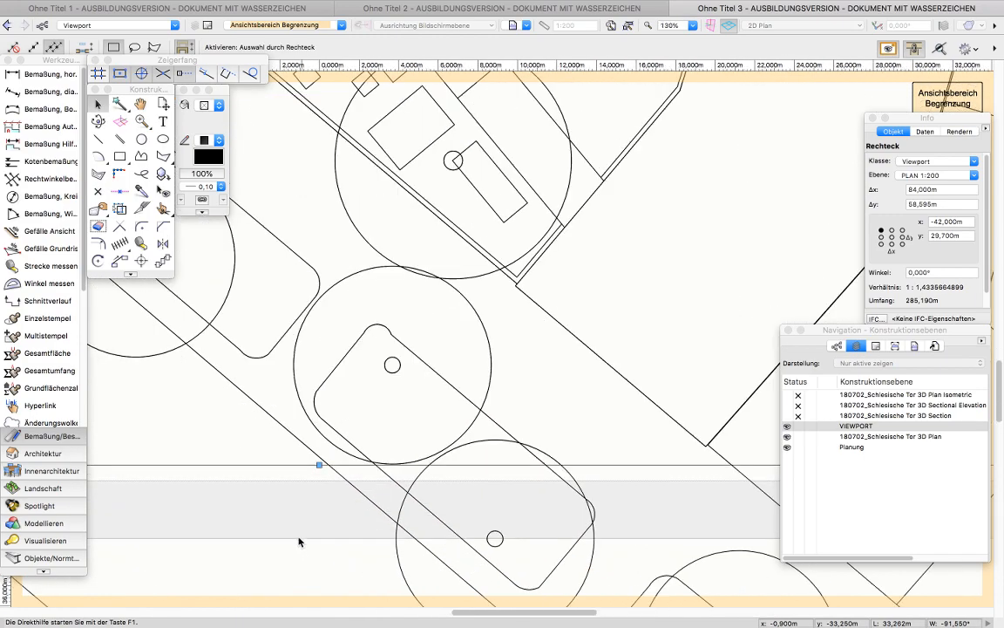
pyautogui.moveTo(320, 444); pyautogui.dragTo(329, 495)
pyautogui.scroll(-3, 326, 499)
pyautogui.scroll(-5, 385, 477)
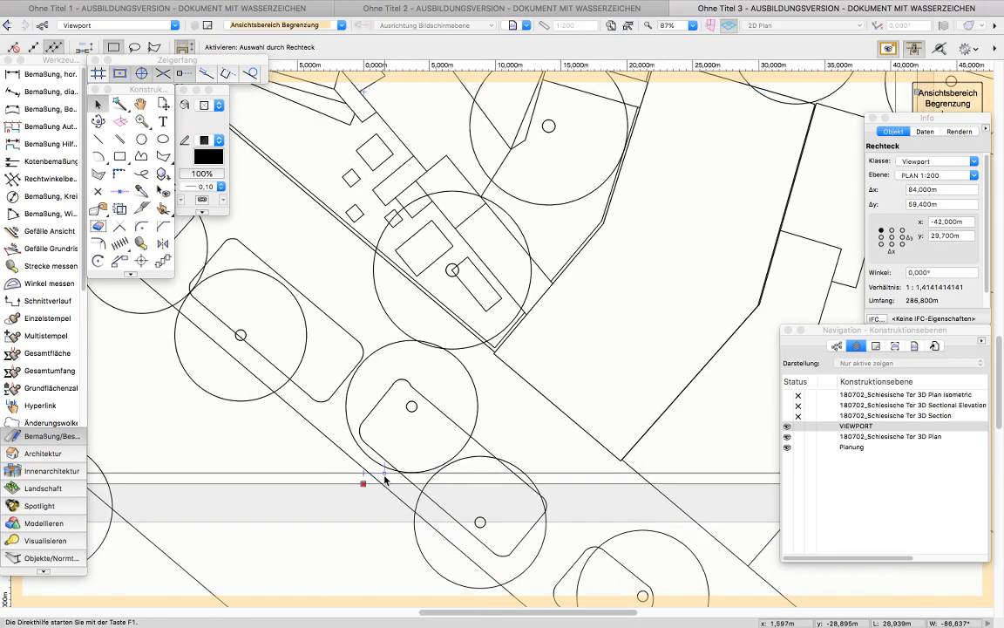
pyautogui.scroll(-6, 385, 477)
pyautogui.scroll(2, 291, 482)
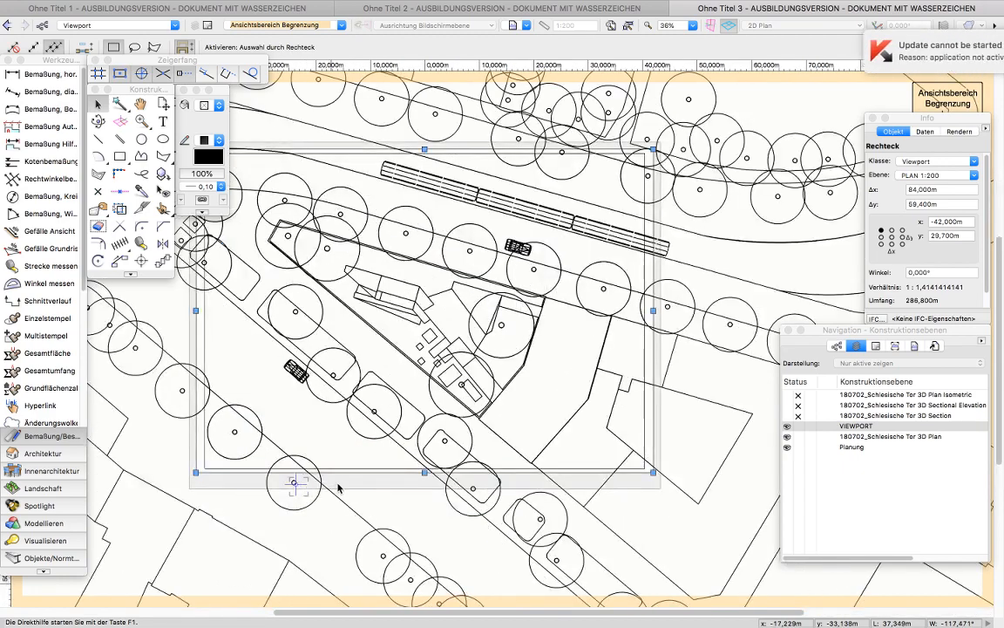
pyautogui.click(951, 102)
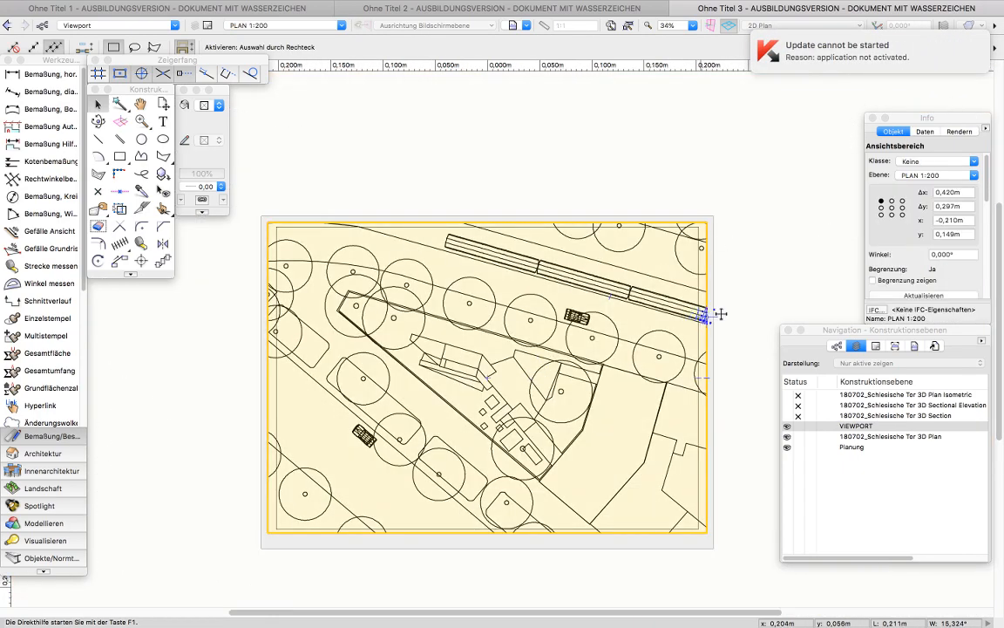
pyautogui.click(767, 311)
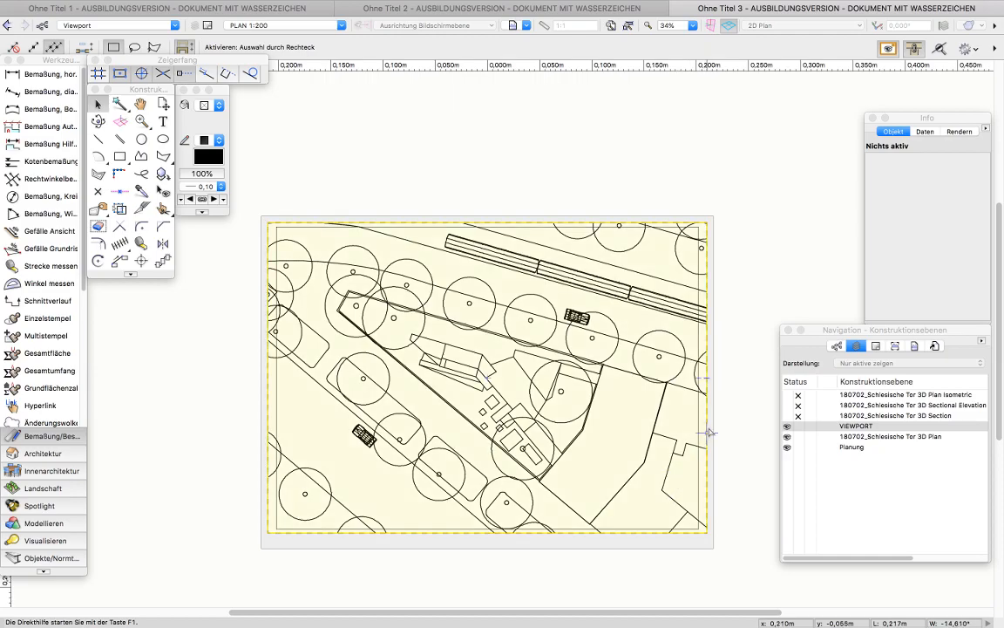
# Select the PLAN 1:200 viewport and rearrange the Info and Navigation palettes, enlarging Info to show more viewport properties.
pyautogui.click(592, 390)
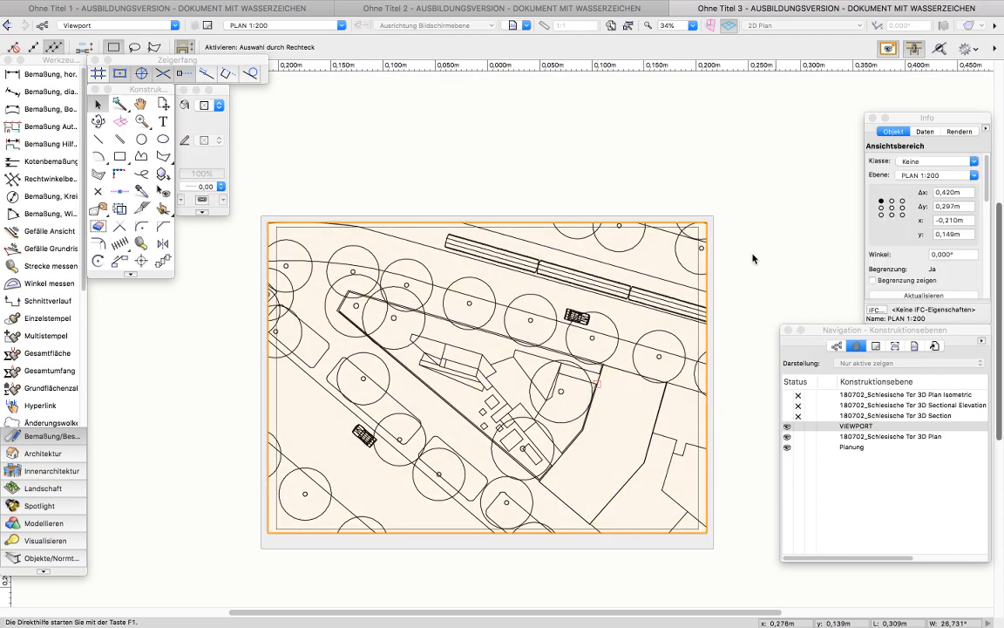
pyautogui.moveTo(954, 119); pyautogui.dragTo(953, 75)
pyautogui.moveTo(938, 331); pyautogui.dragTo(942, 378)
pyautogui.moveTo(957, 282); pyautogui.dragTo(966, 370)
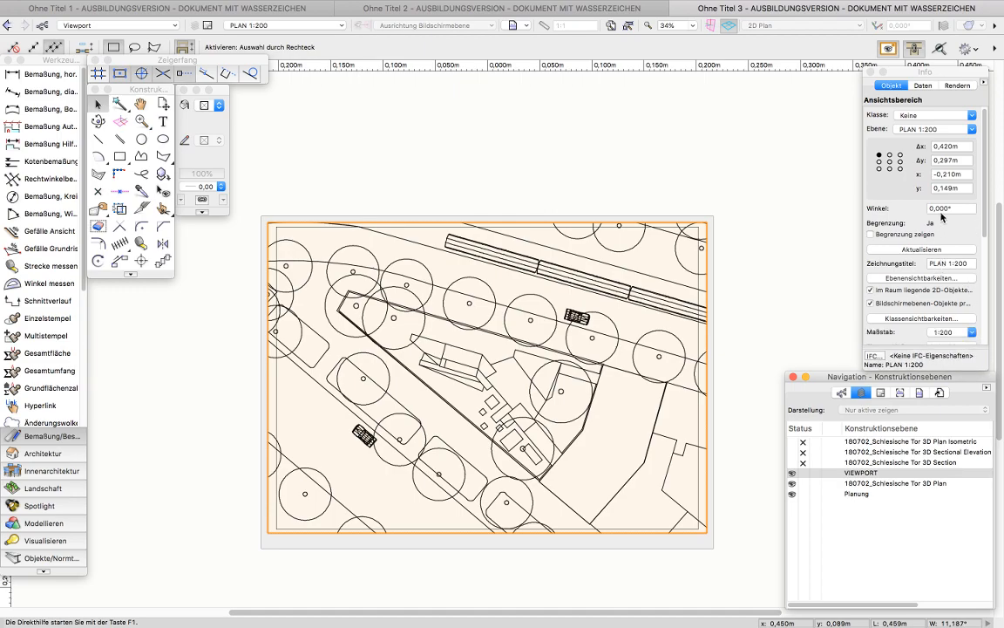
# Hide the VIEWPORT layer in the PLAN 1:200 viewport's layer visibilities, preview the change and accept it.
pyautogui.scroll(-5, 941, 217)
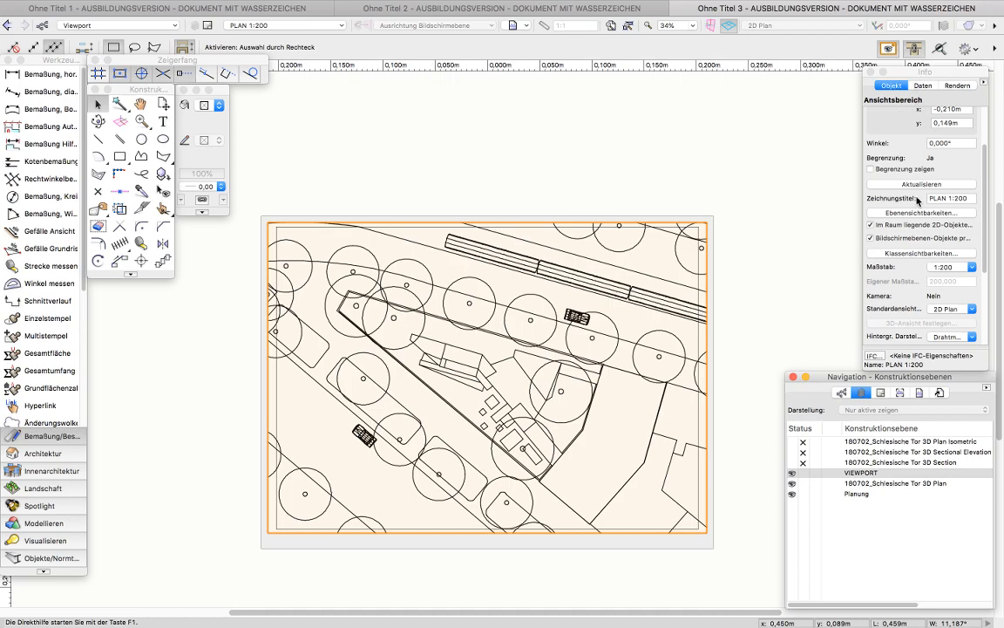
pyautogui.scroll(-1, 929, 217)
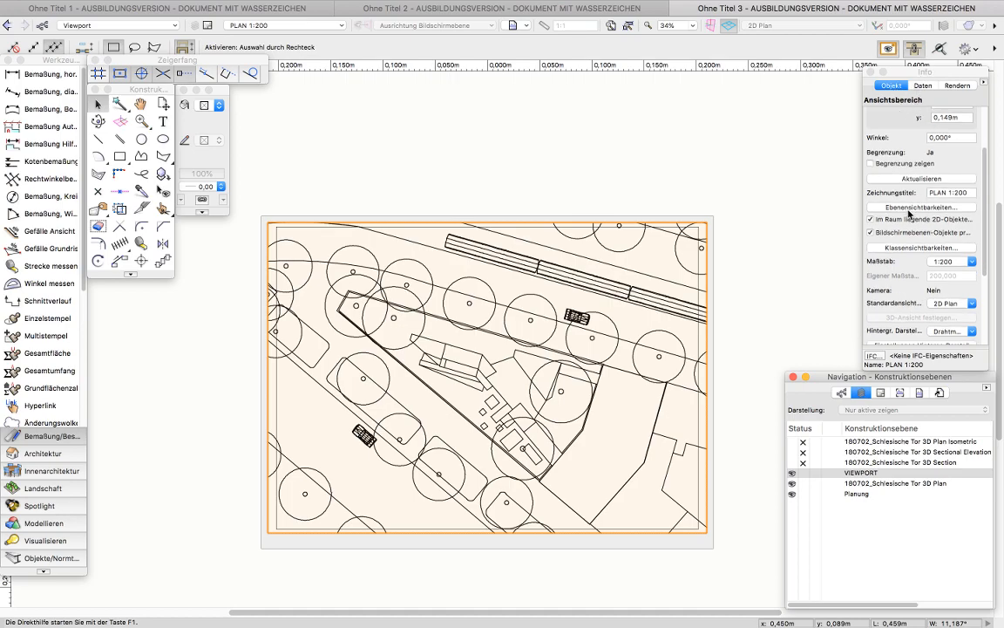
pyautogui.click(926, 207)
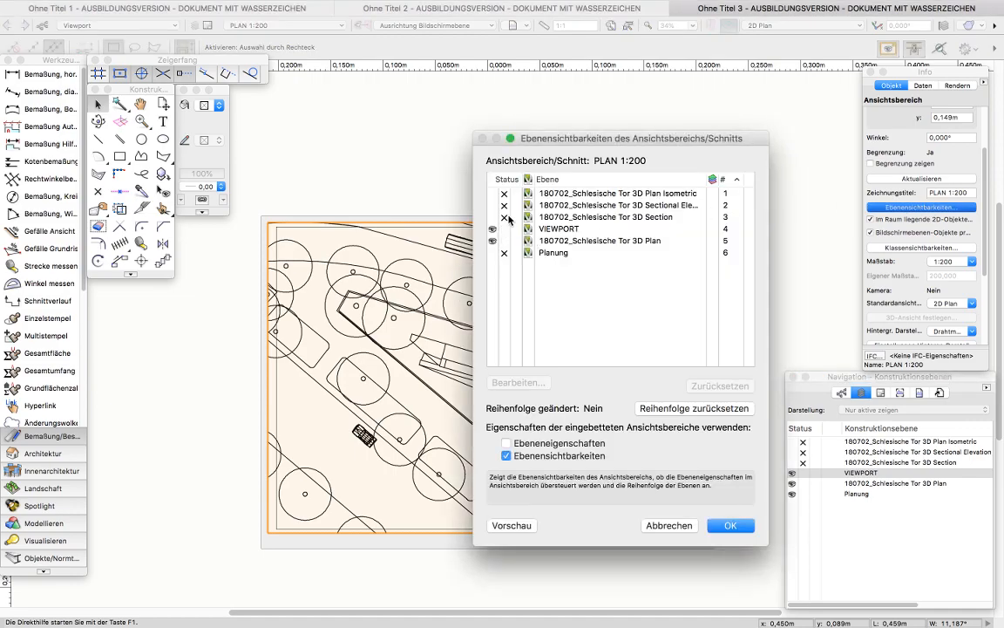
pyautogui.click(504, 229)
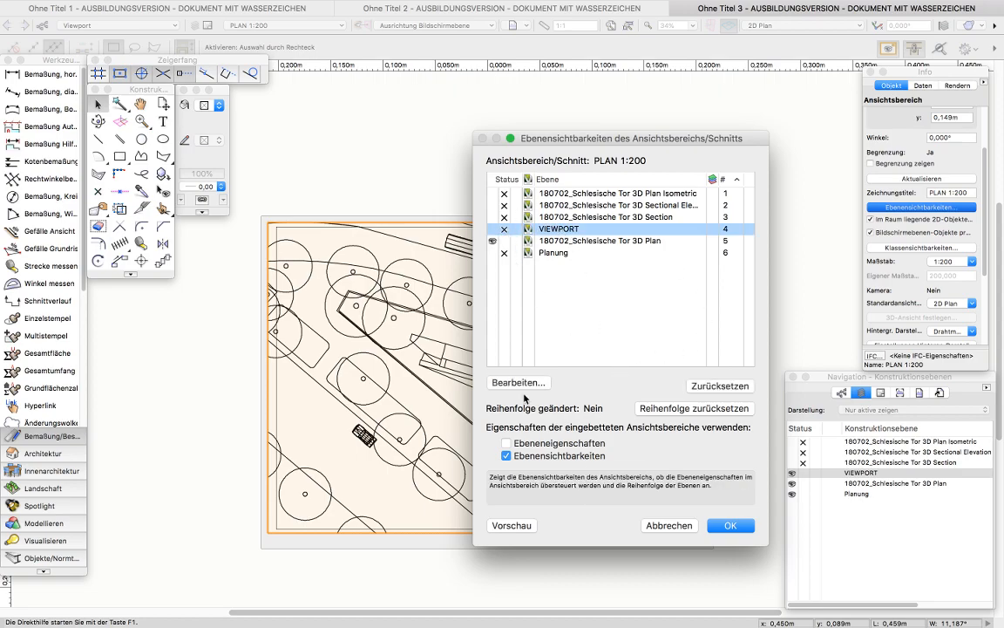
pyautogui.click(515, 526)
pyautogui.click(514, 525)
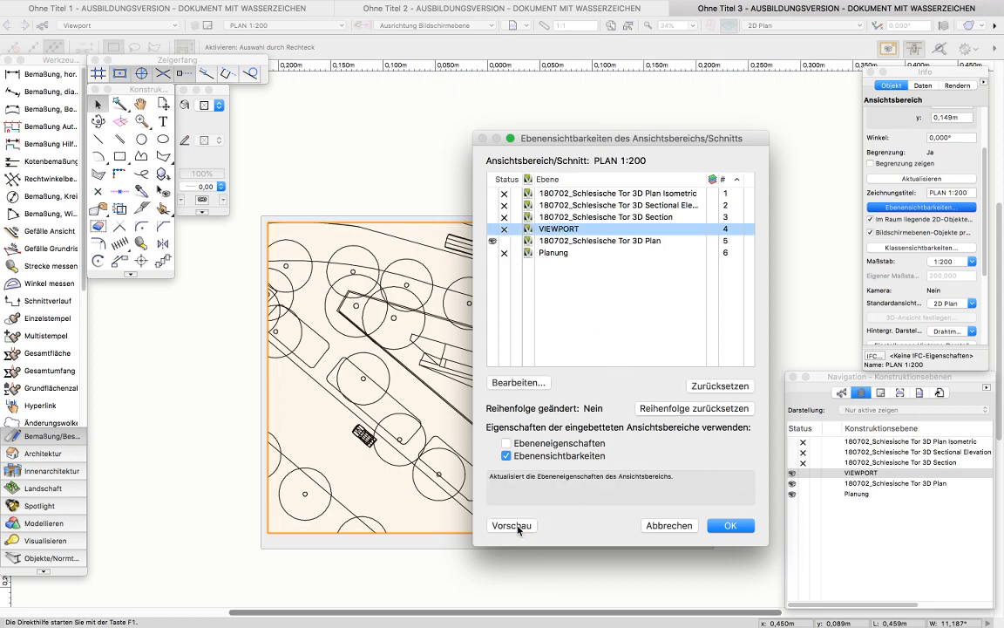
pyautogui.click(726, 527)
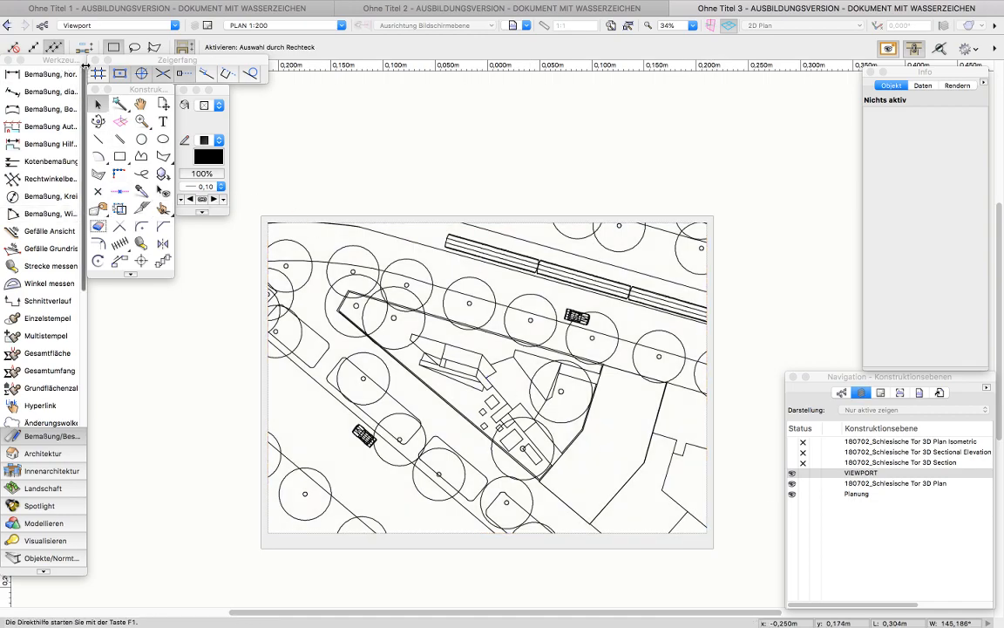
# Widen the Werkzeuggruppen palette to show full tool names, and check which palettes are switched on.
pyautogui.moveTo(87, 294); pyautogui.dragTo(138, 324)
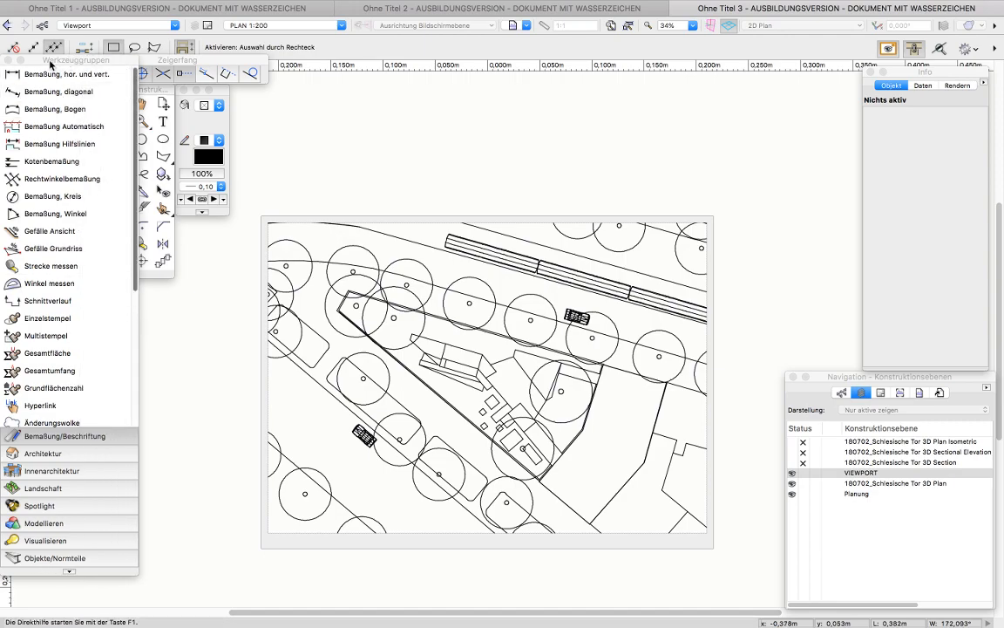
pyautogui.moveTo(392, 2)
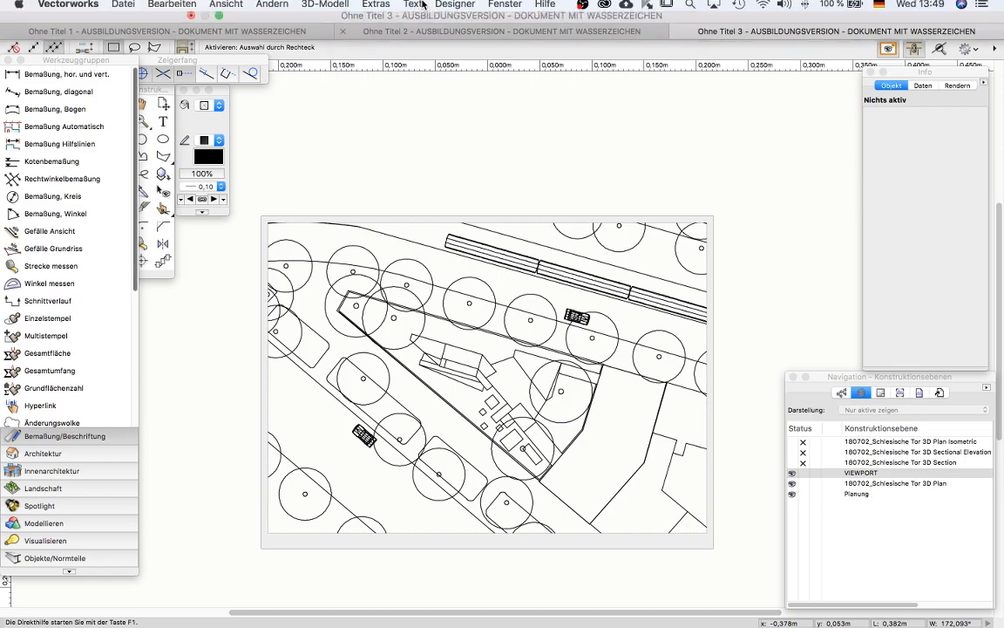
pyautogui.click(504, 9)
pyautogui.moveTo(505, 26)
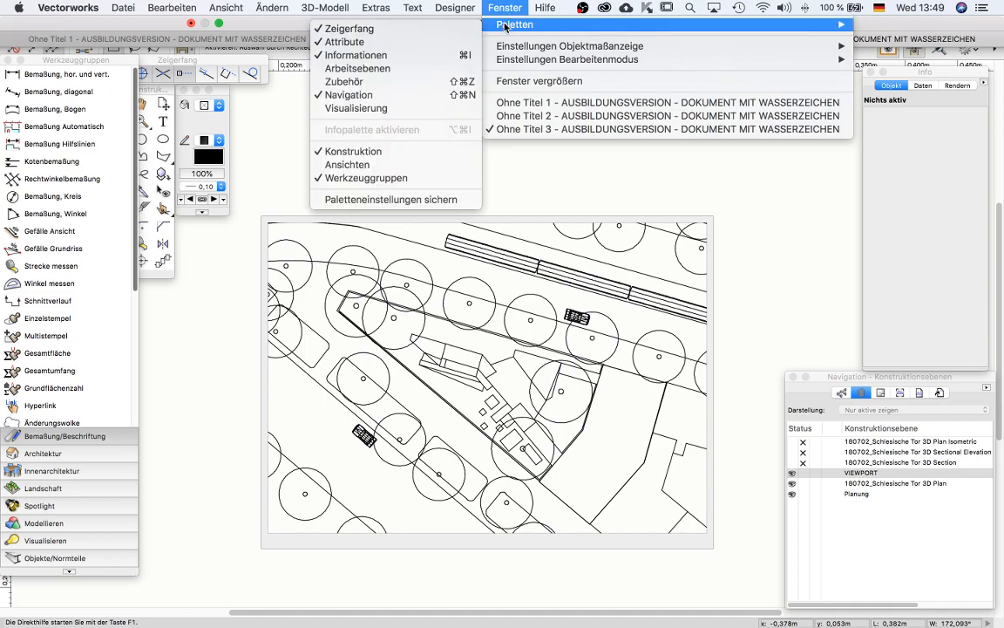
pyautogui.click(265, 152)
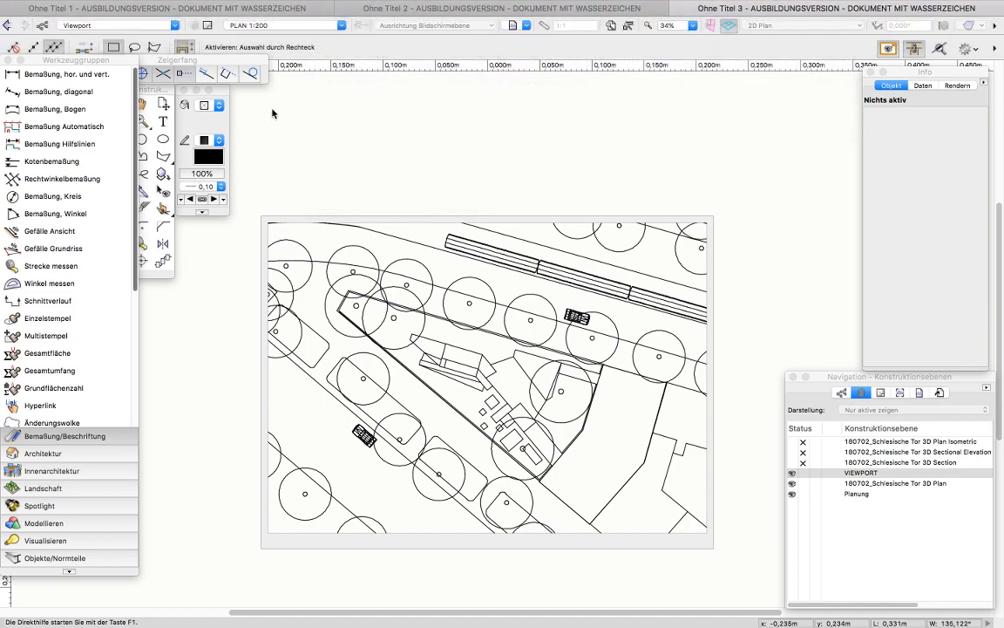
pyautogui.moveTo(556, 5)
pyautogui.click(514, 9)
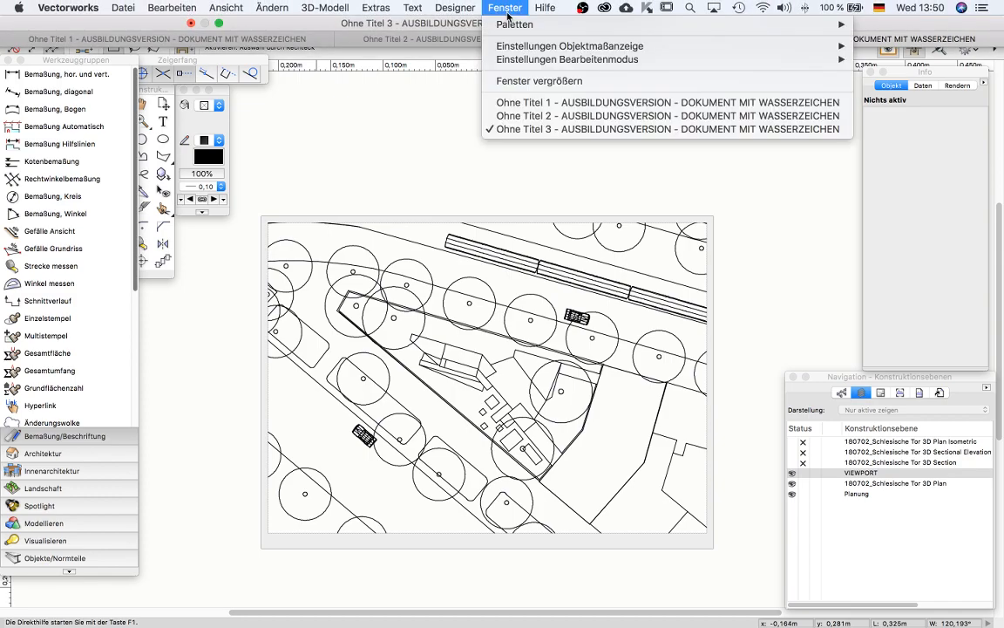
pyautogui.moveTo(510, 24)
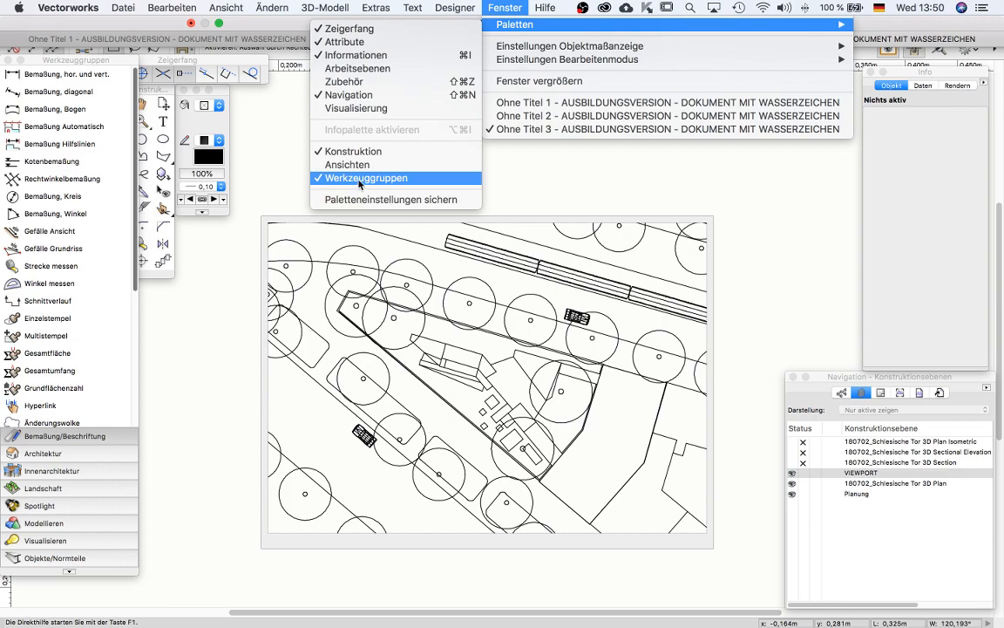
pyautogui.click(261, 173)
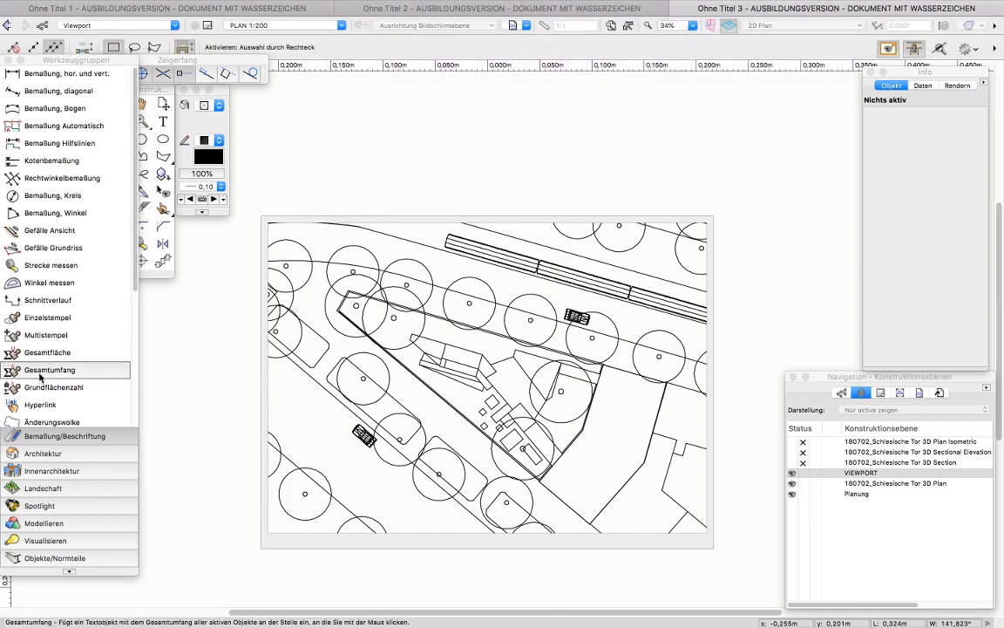
# Start the Plankopf tool and set the title block's frame width to 0,001 m in its preferences.
pyautogui.scroll(-2, 48, 370)
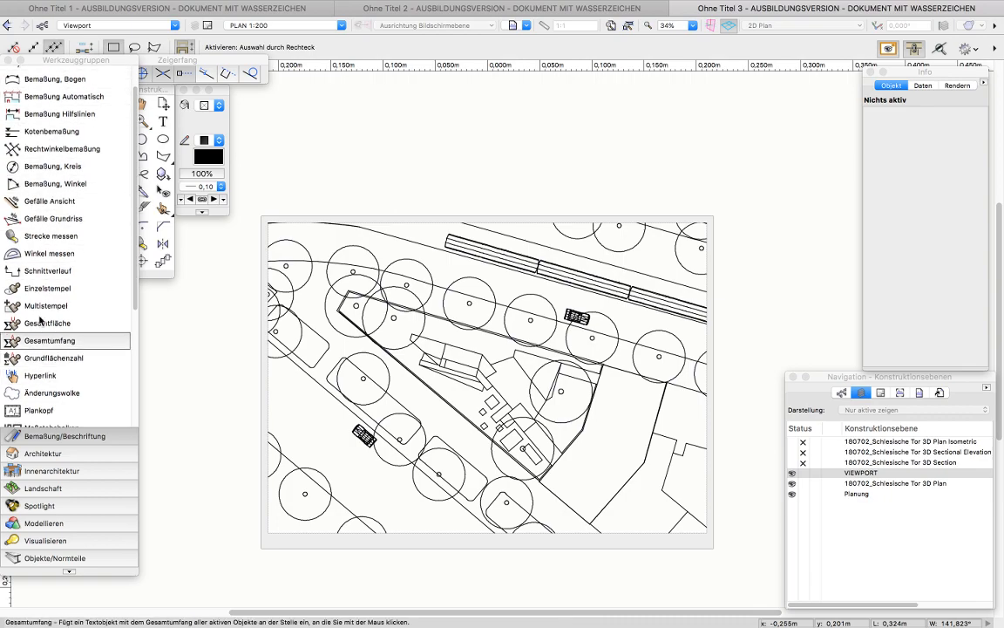
pyautogui.scroll(-3, 64, 315)
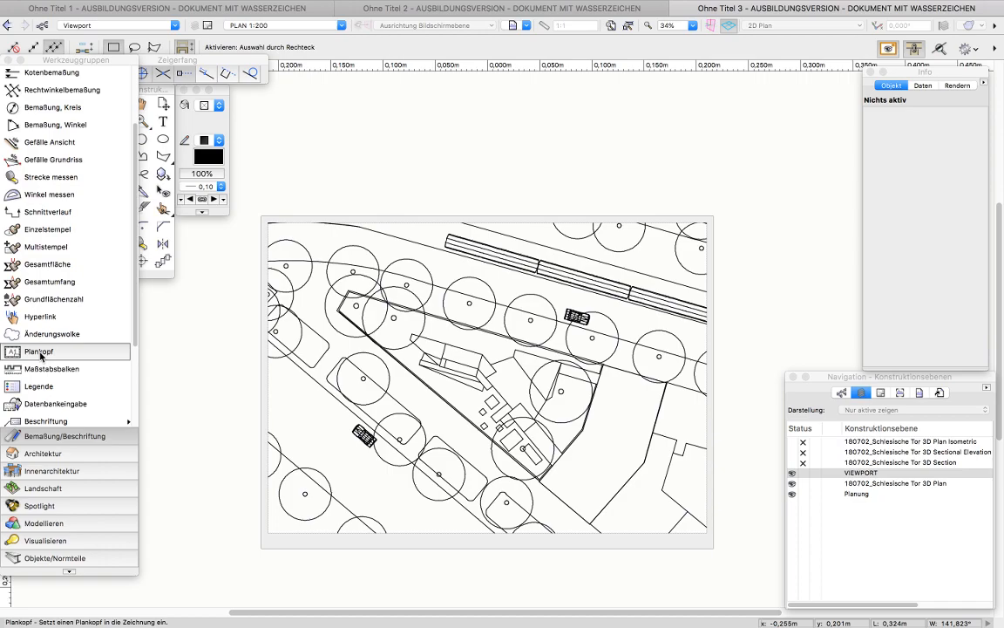
pyautogui.click(40, 353)
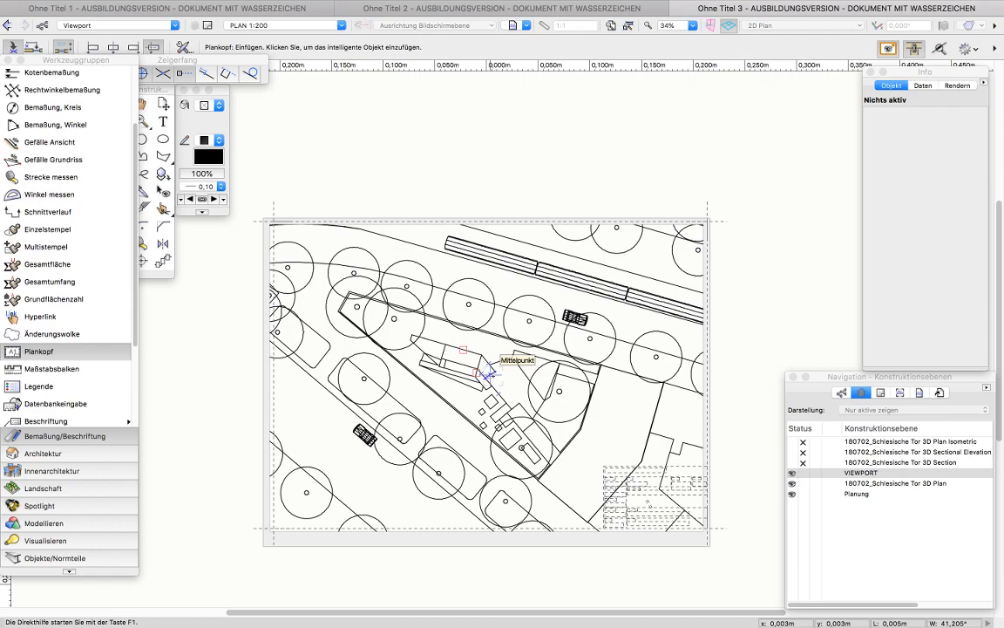
pyautogui.click(184, 50)
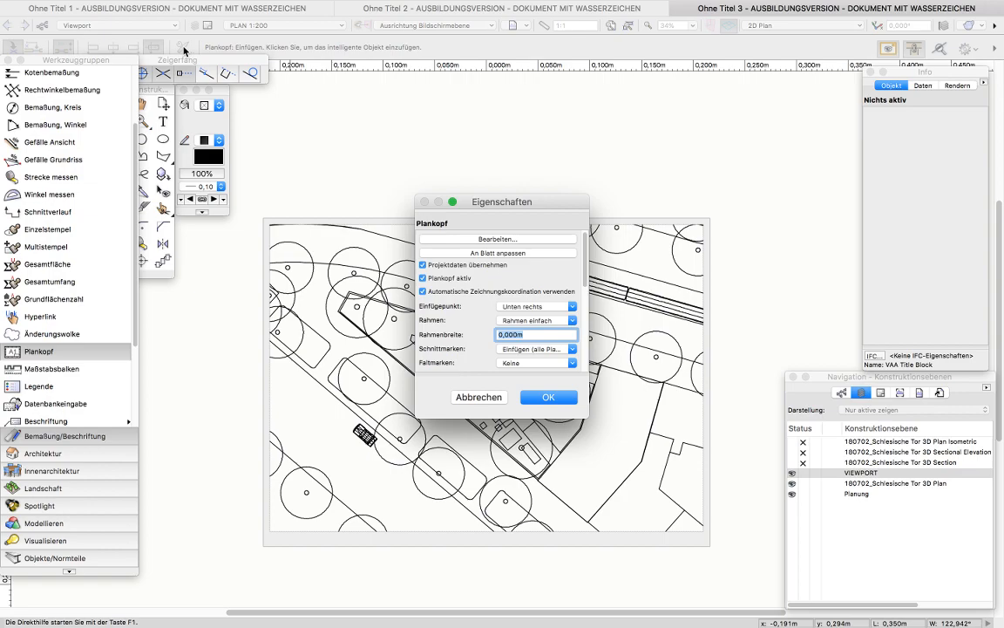
pyautogui.click(556, 320)
pyautogui.click(535, 341)
pyautogui.write('0')
pyautogui.write(',00')
# Review the title block's insertion point options and set its crop marks to Keine.
pyautogui.click(531, 309)
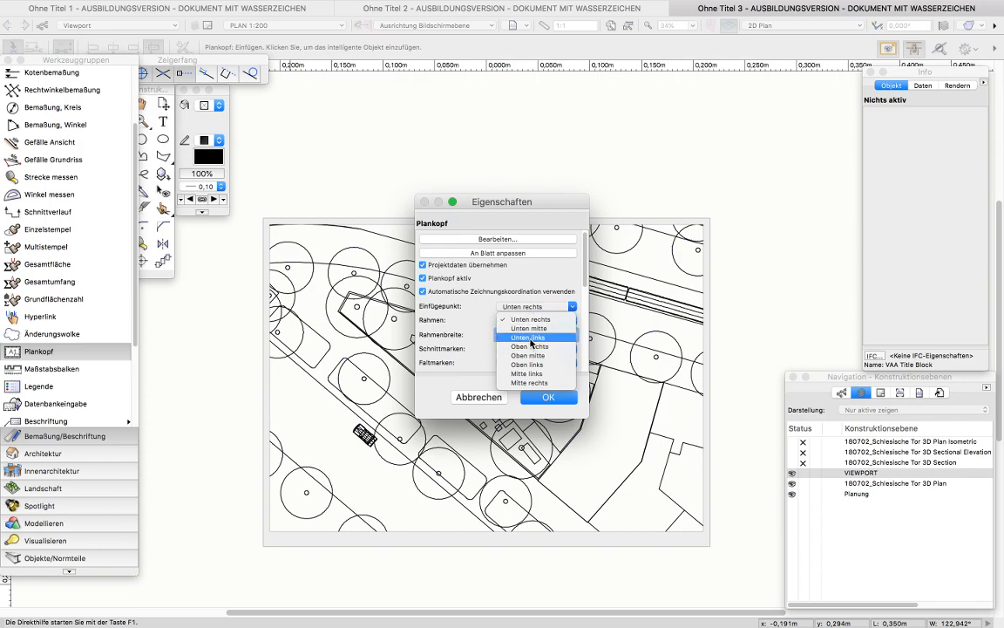
pyautogui.click(422, 463)
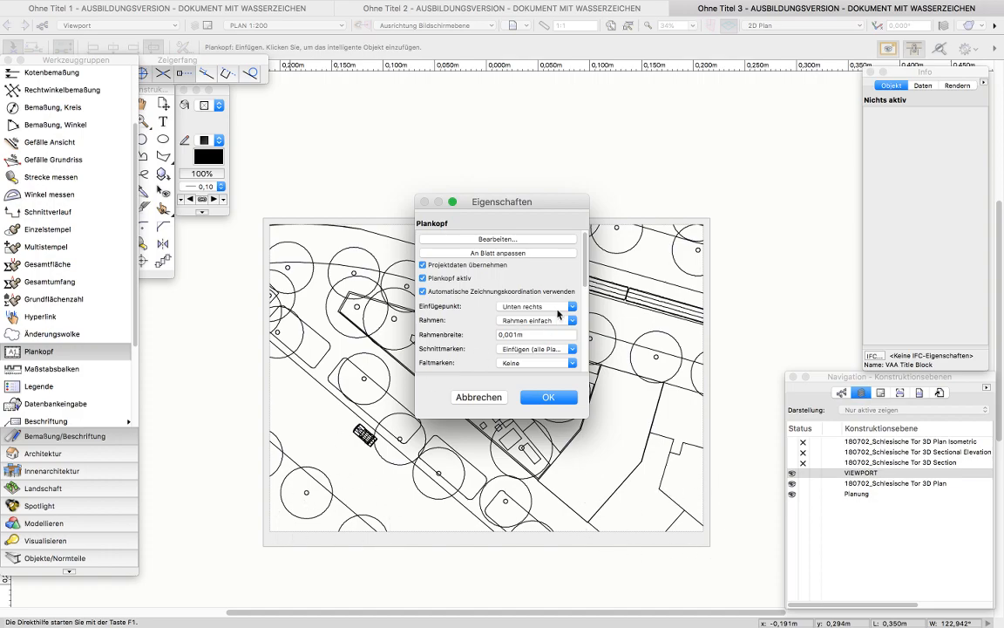
pyautogui.click(573, 308)
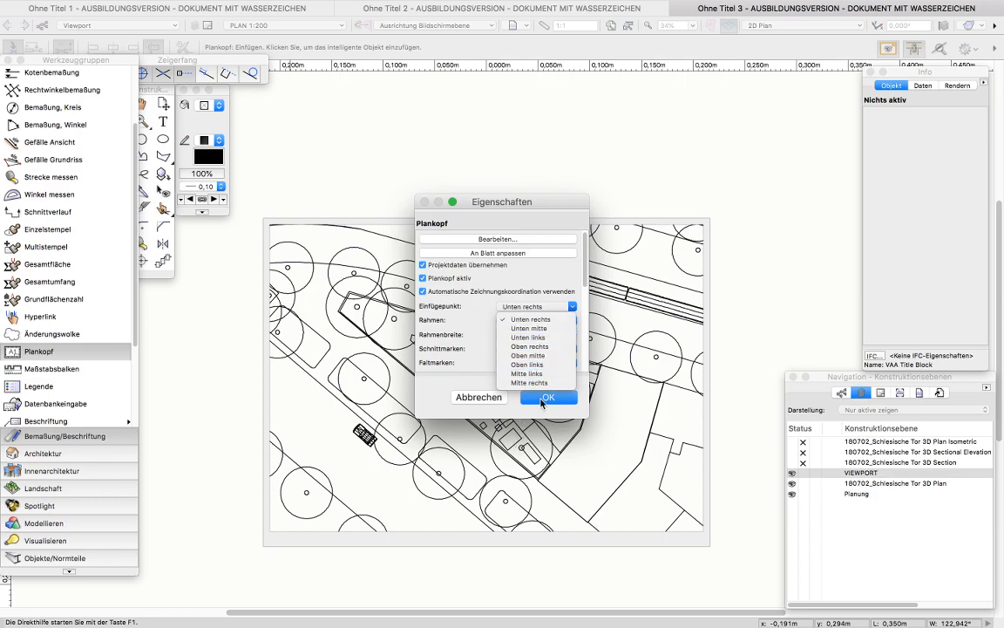
pyautogui.click(484, 362)
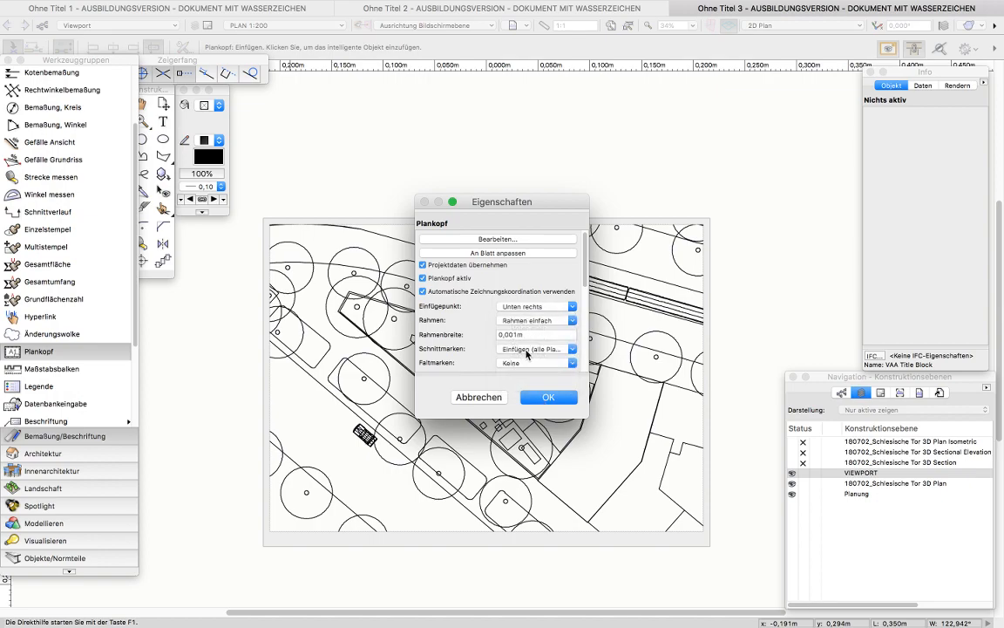
pyautogui.click(527, 352)
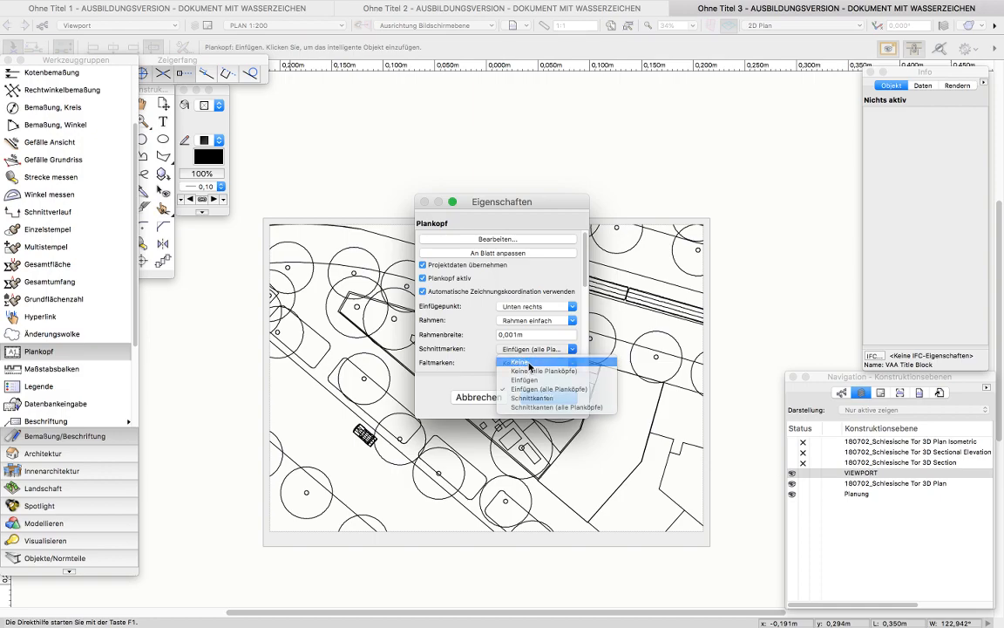
pyautogui.click(529, 363)
pyautogui.click(546, 399)
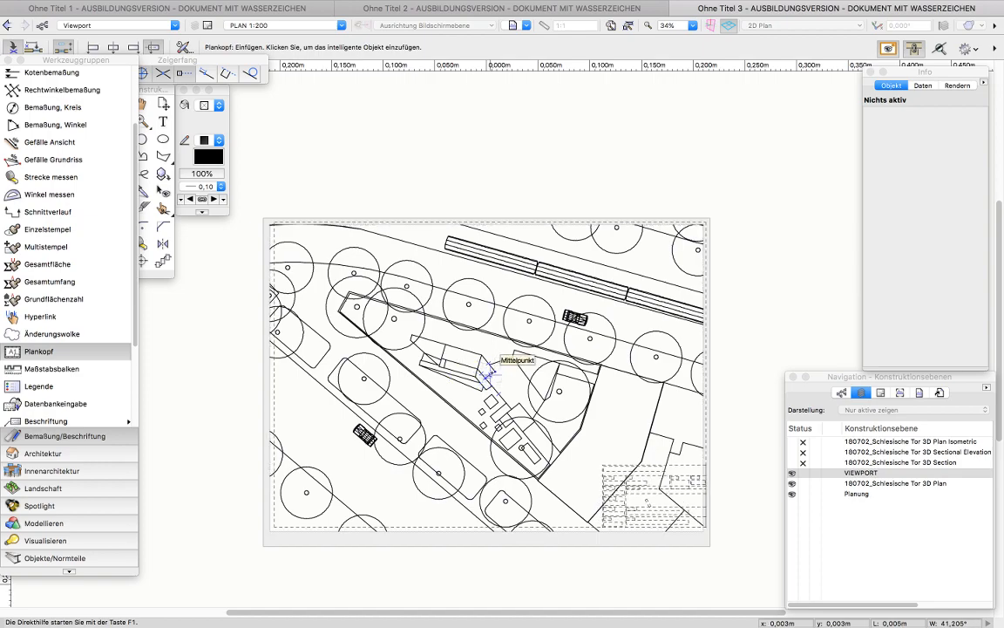
# Try the title block's crop marks with the Einfügen option.
pyautogui.click(183, 47)
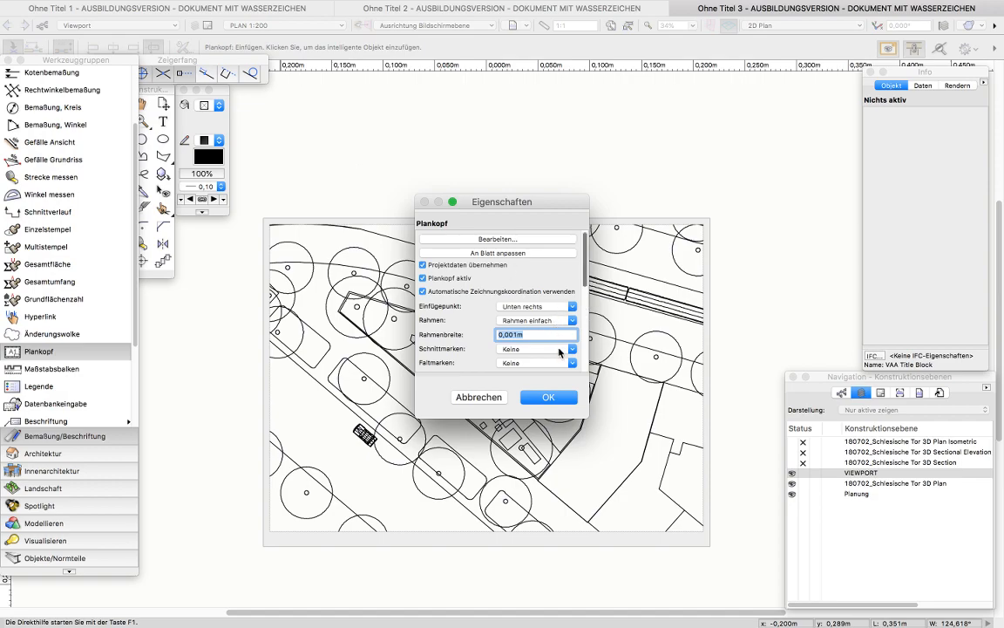
pyautogui.click(571, 349)
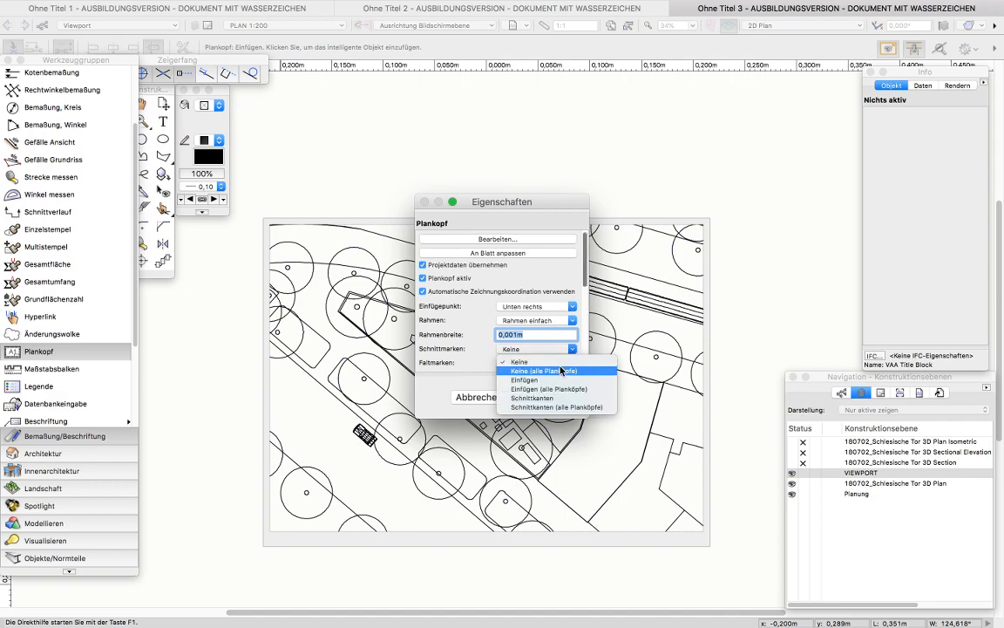
pyautogui.click(551, 381)
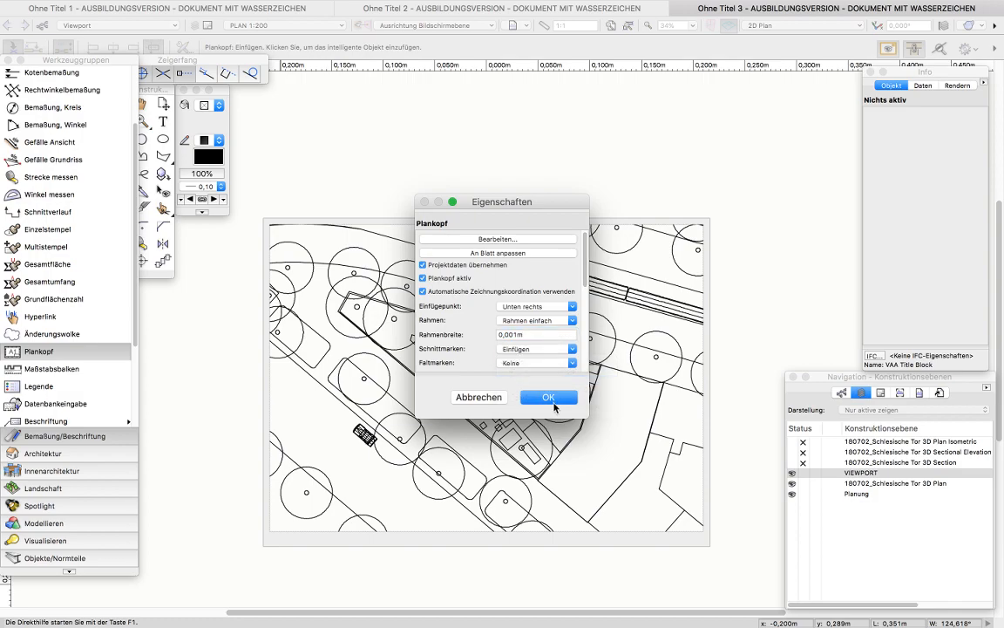
pyautogui.click(548, 396)
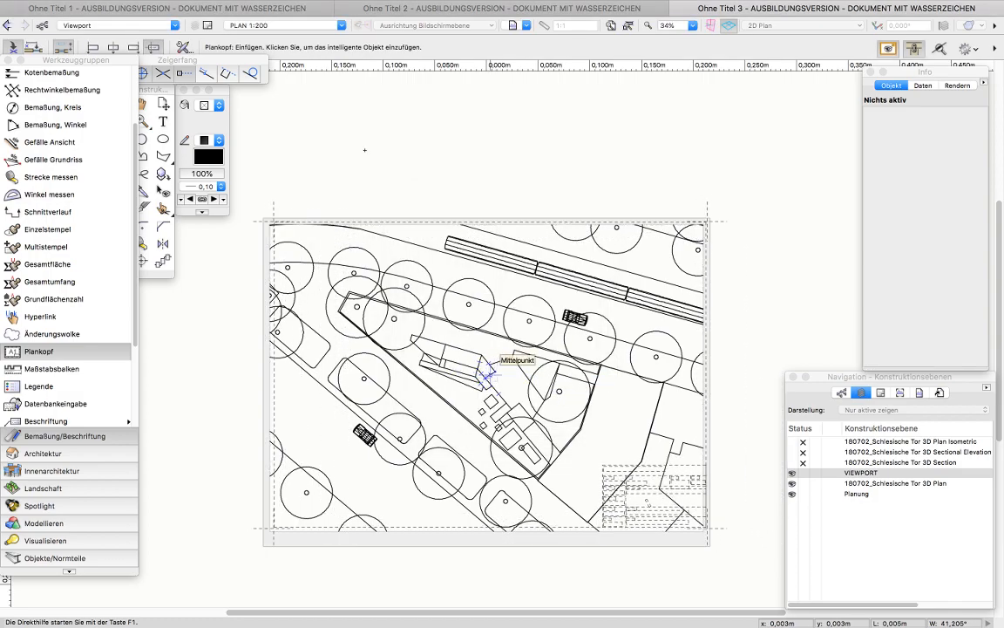
# Try the Schnittkanten option for the title block's crop marks.
pyautogui.click(183, 47)
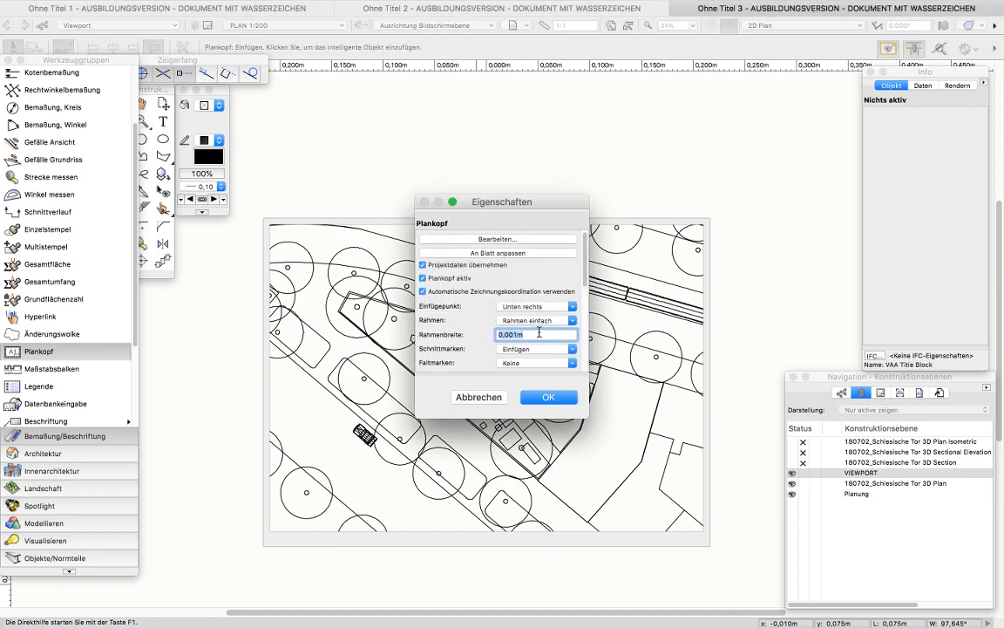
pyautogui.click(534, 349)
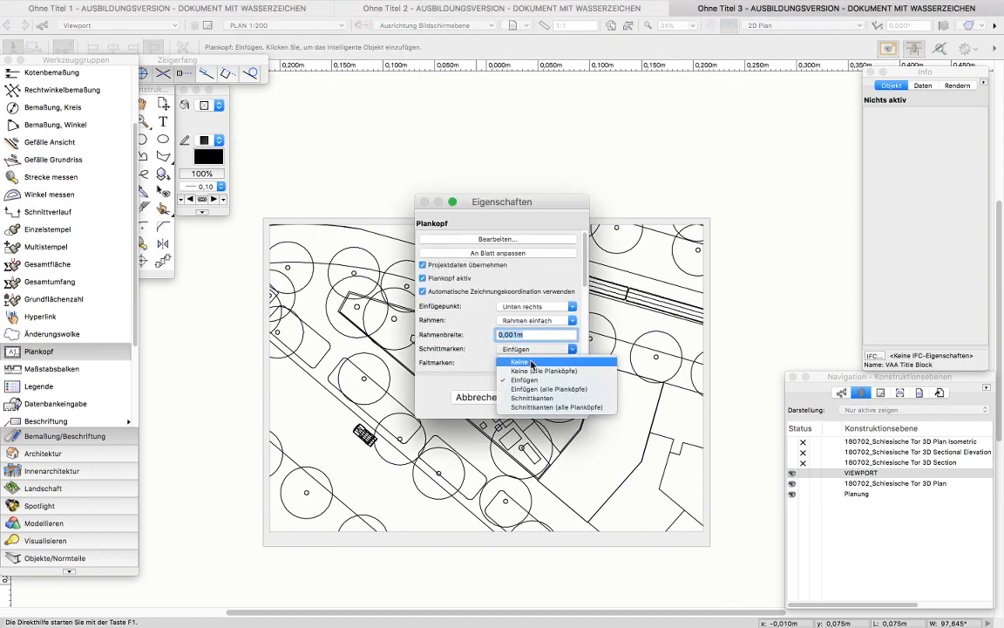
pyautogui.click(536, 398)
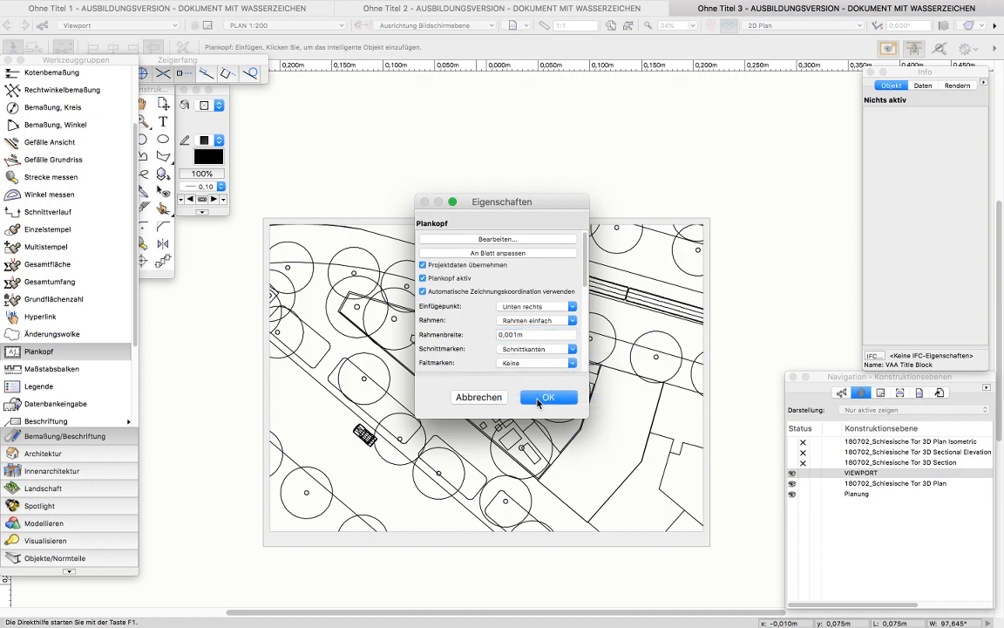
pyautogui.click(549, 397)
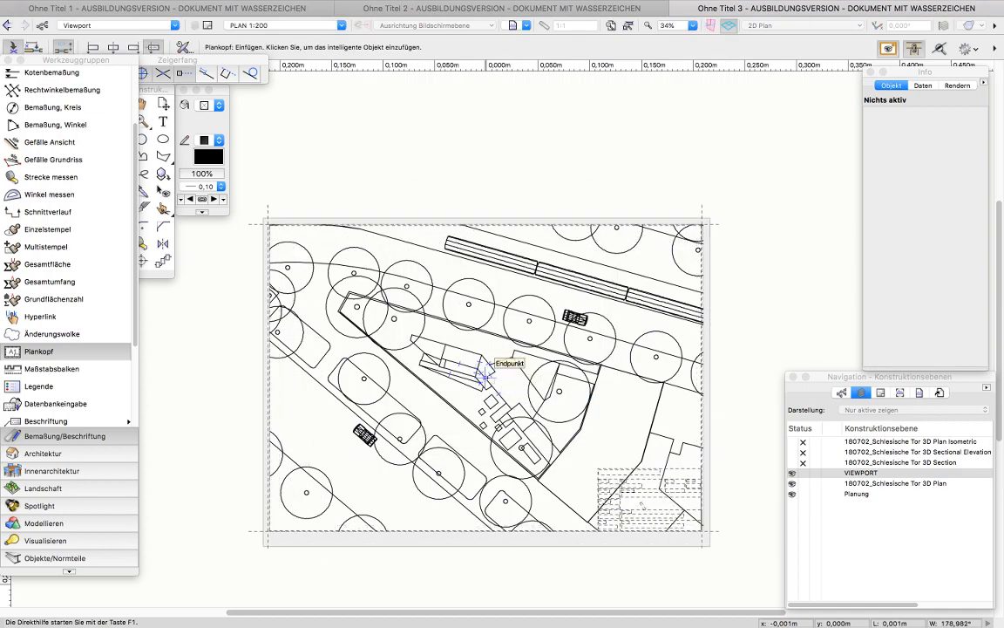
# Try the crop mark option Schnittkanten (alle Planköpfe) for the title block.
pyautogui.click(180, 46)
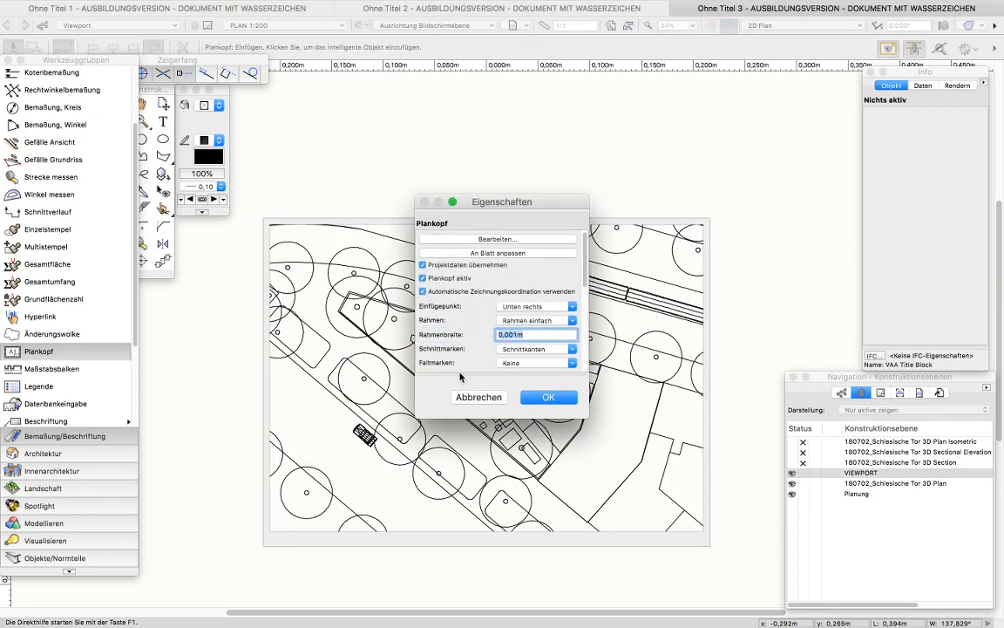
pyautogui.click(534, 349)
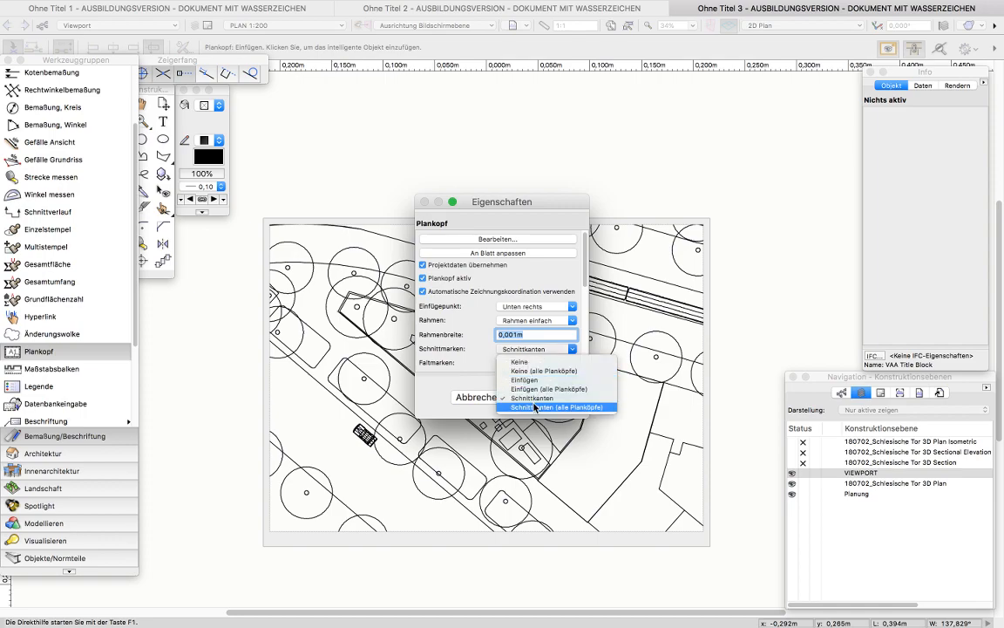
pyautogui.click(536, 406)
pyautogui.click(546, 398)
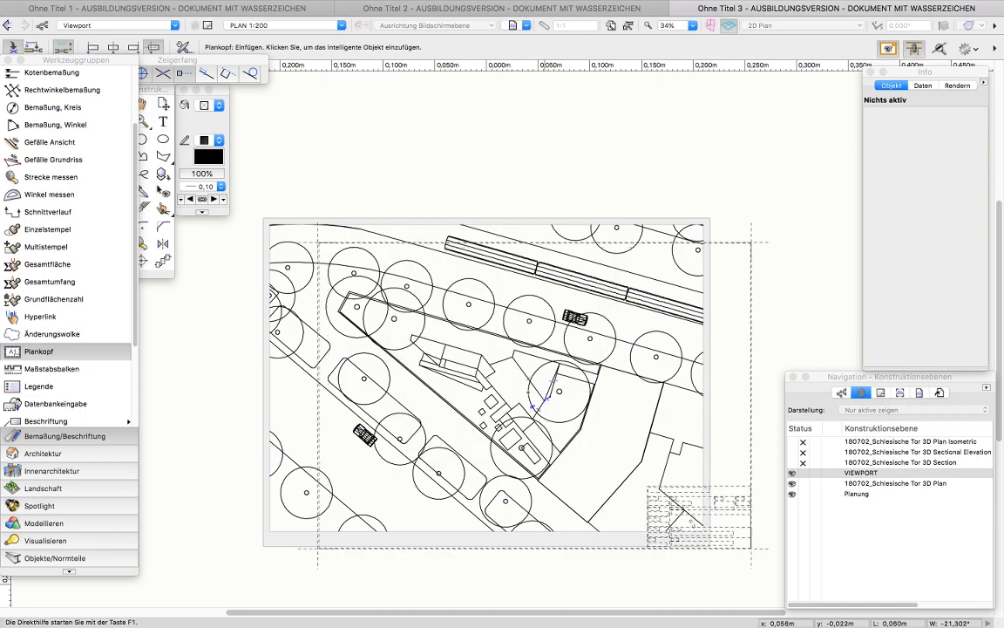
# Try fold marks of 18.5/2.5 cm on the title block.
pyautogui.click(180, 47)
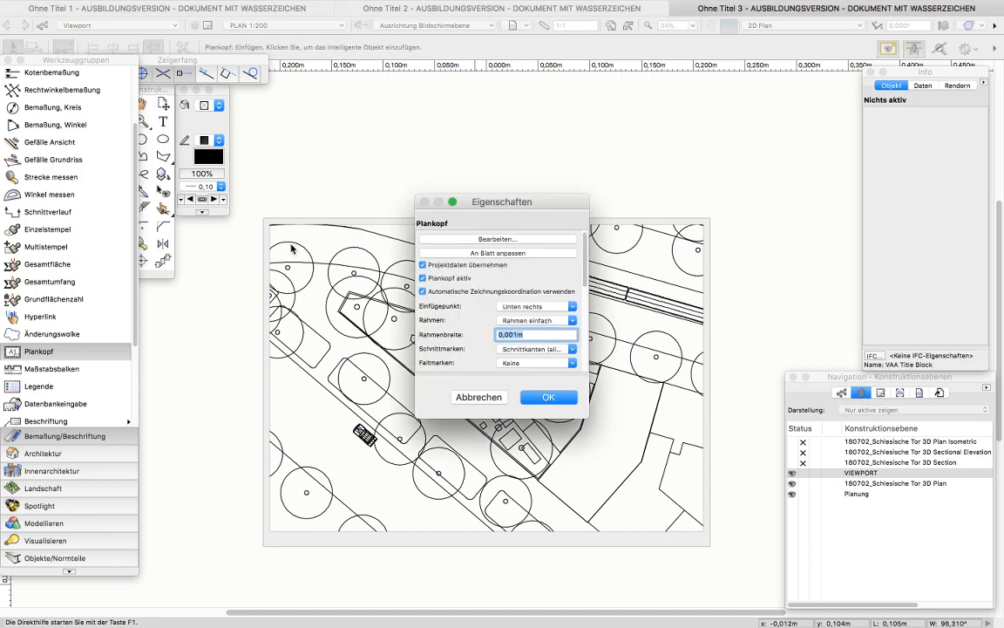
pyautogui.click(534, 362)
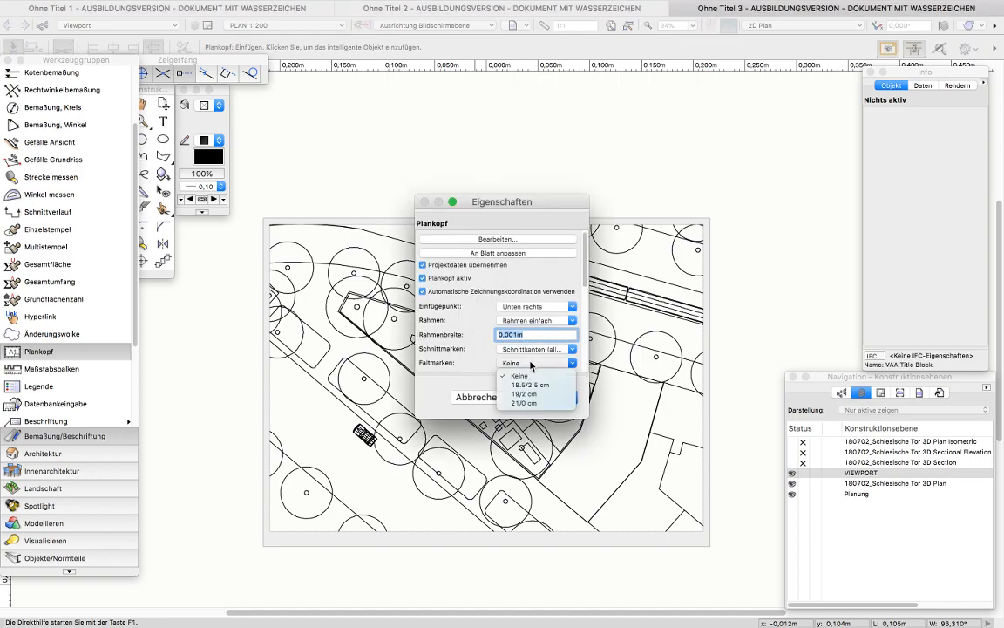
pyautogui.click(530, 386)
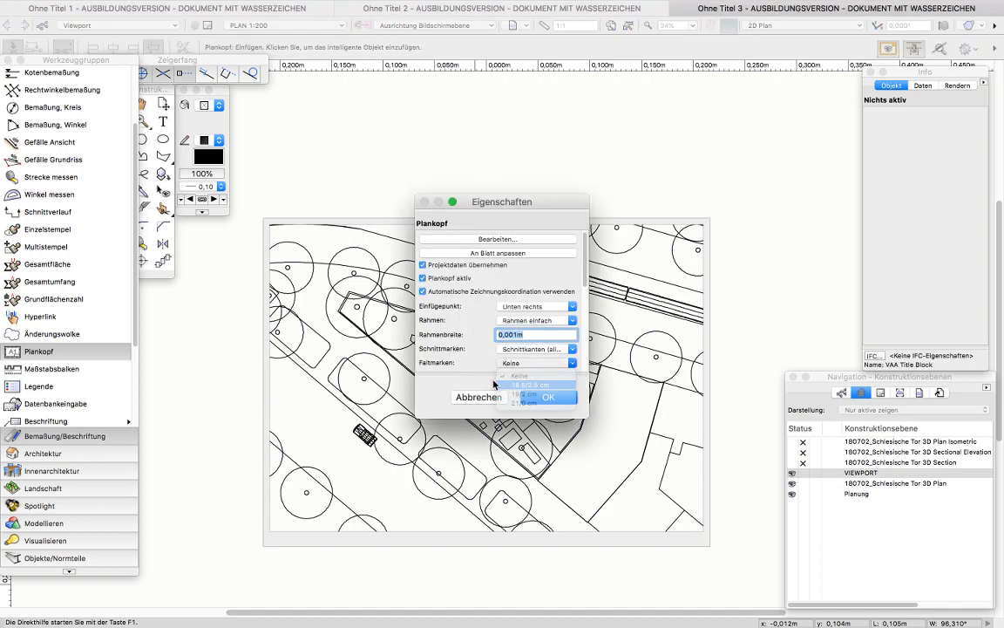
pyautogui.press('Return')
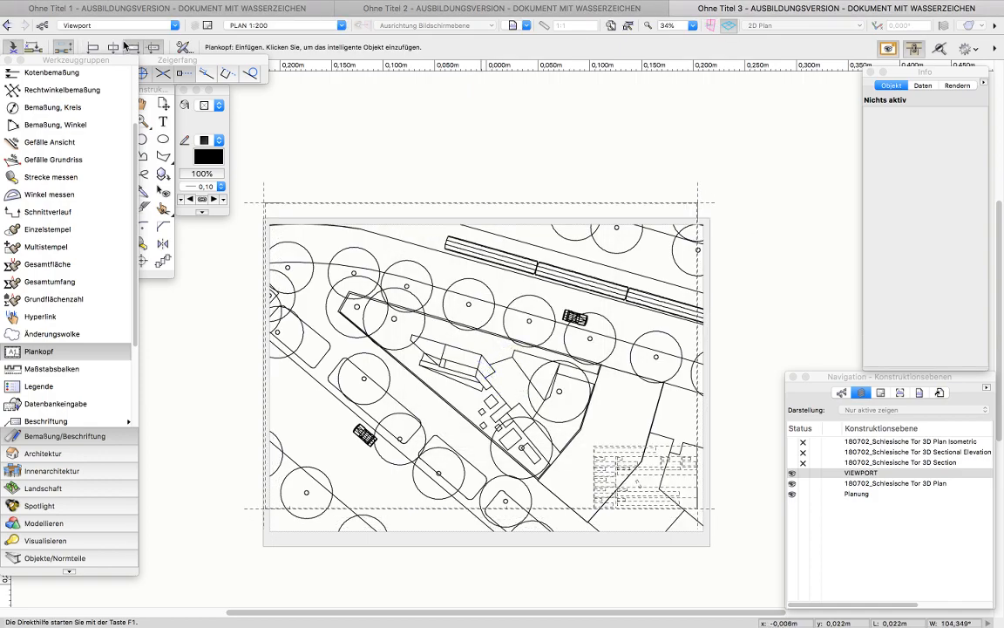
# Set the title block's crop marks to Einfügen and fold marks to Keine, keeping the simple frame, and decline saving the document.
pyautogui.click(181, 46)
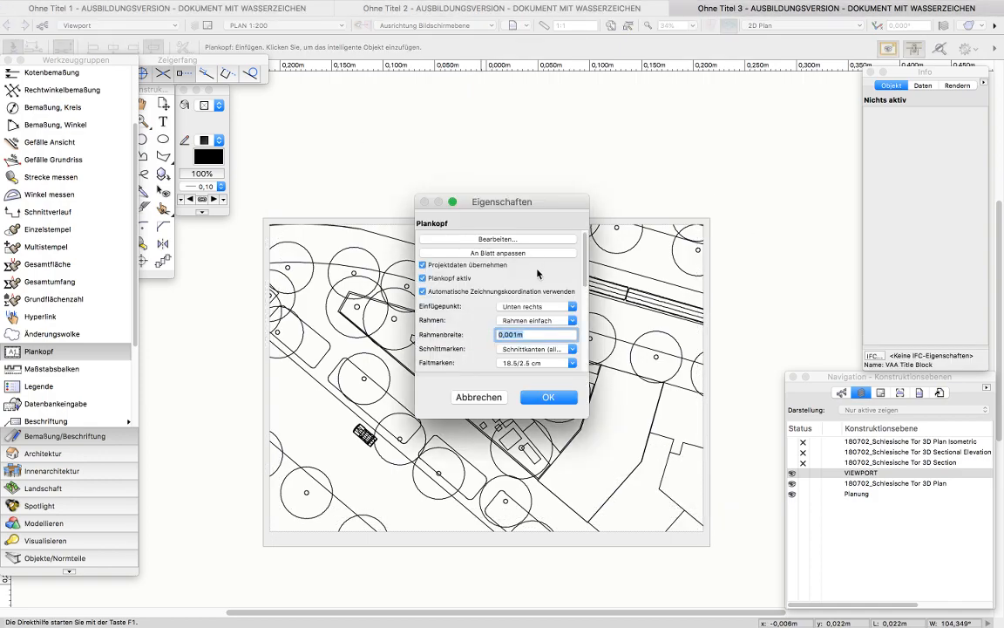
pyautogui.click(553, 322)
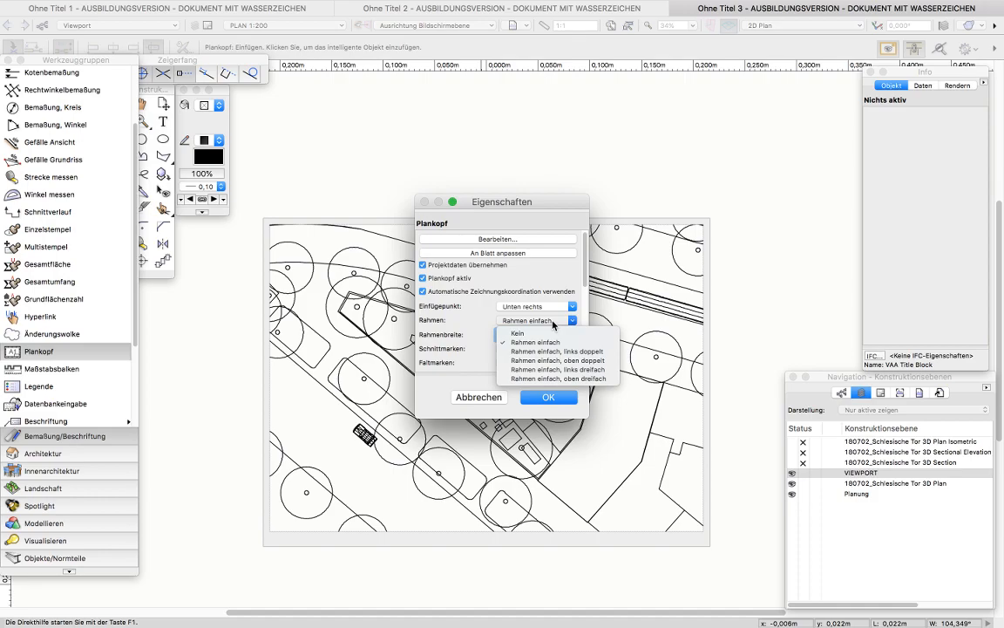
pyautogui.click(540, 341)
pyautogui.click(551, 350)
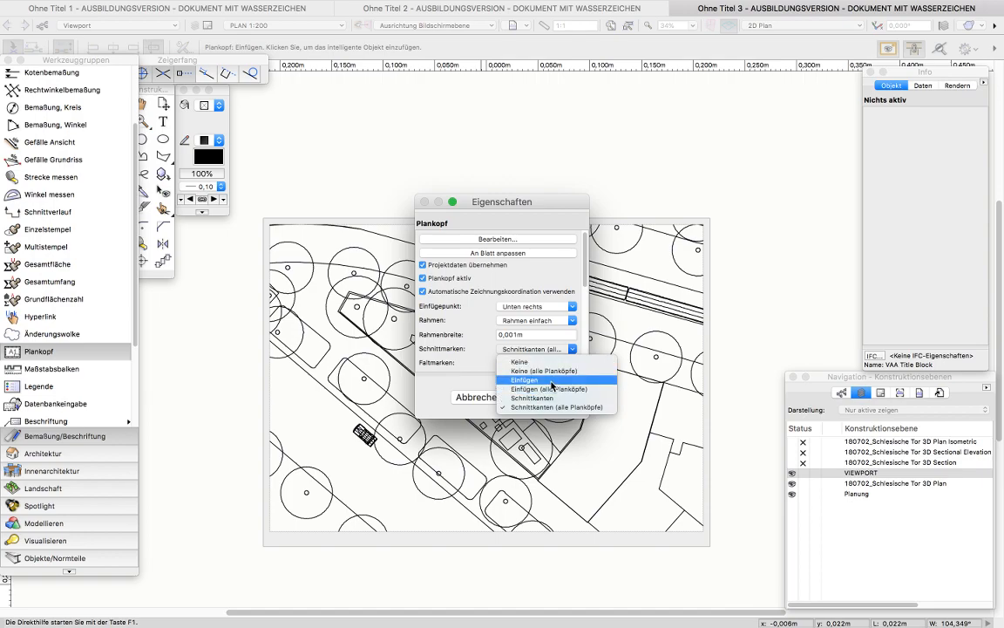
pyautogui.click(535, 380)
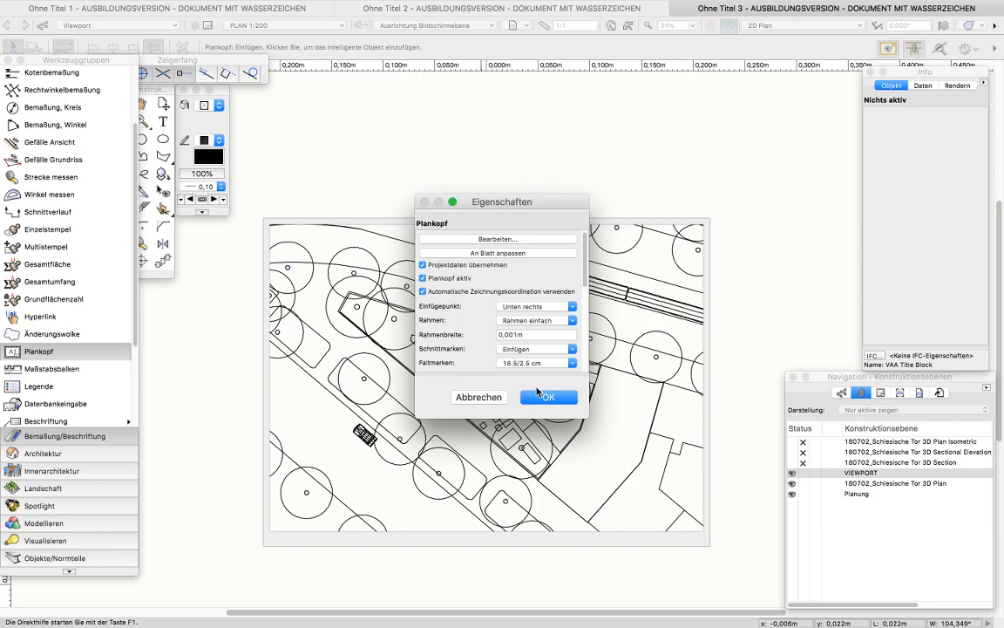
pyautogui.click(567, 363)
pyautogui.click(571, 391)
pyautogui.click(545, 401)
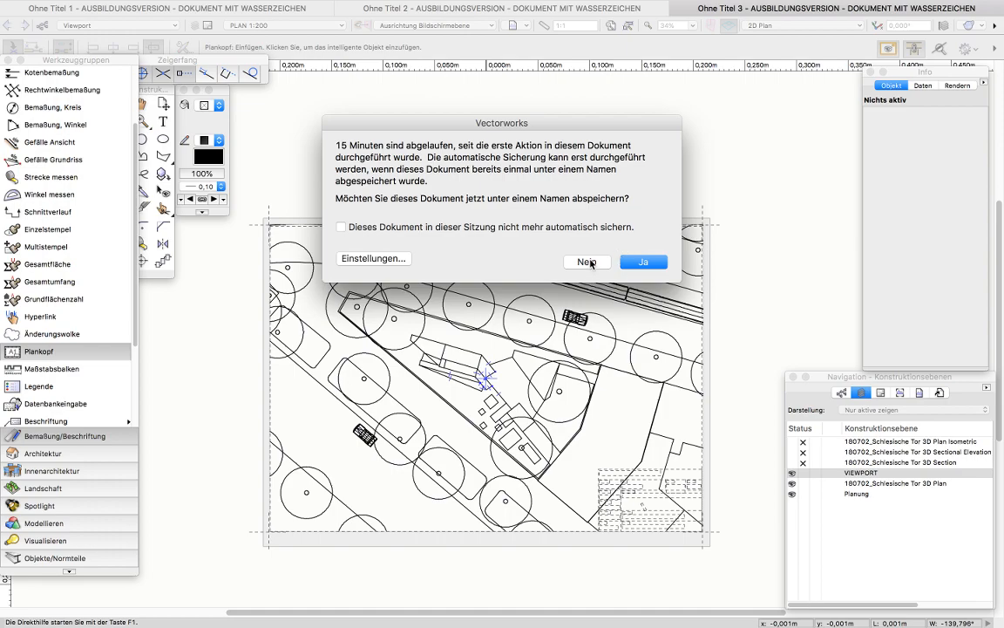
pyautogui.click(589, 263)
# Move the Zeigerfang palette clear of the tool options and set the title block's frame width to 0,010 m.
pyautogui.moveTo(223, 64); pyautogui.dragTo(347, 98)
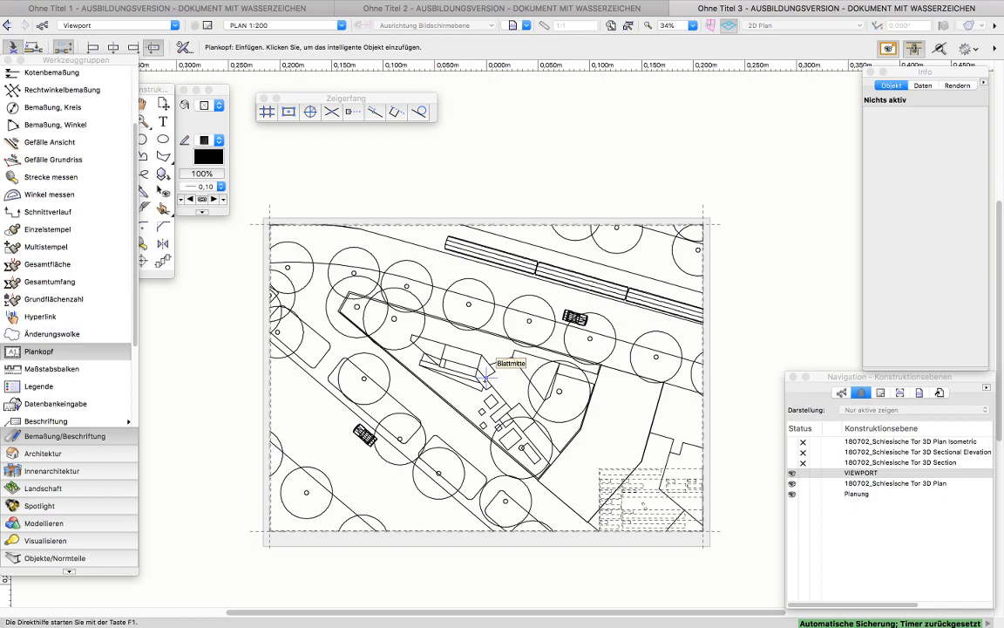
pyautogui.scroll(3, 487, 373)
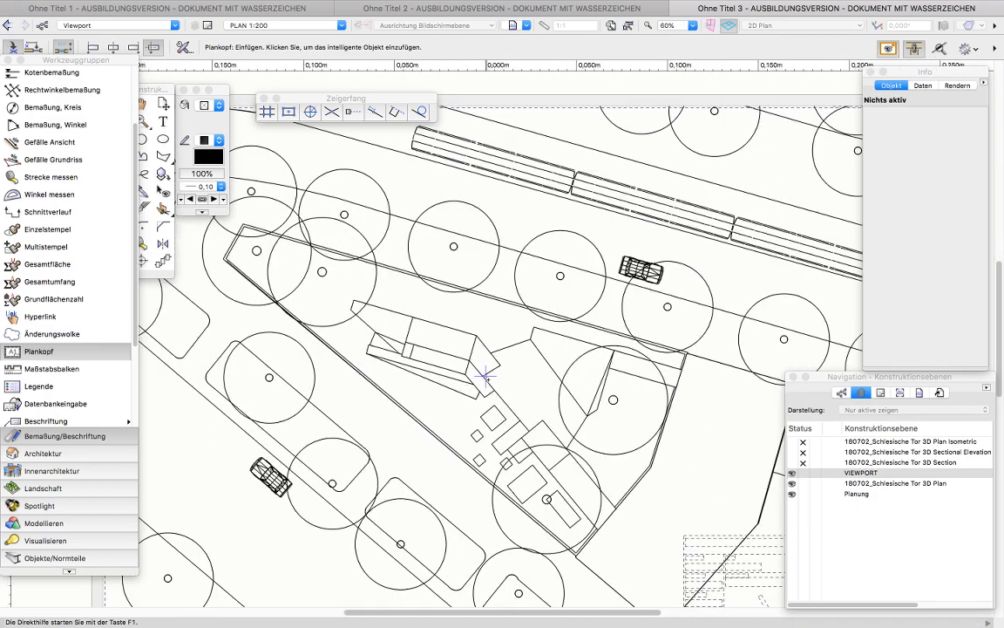
pyautogui.scroll(-3, 486, 373)
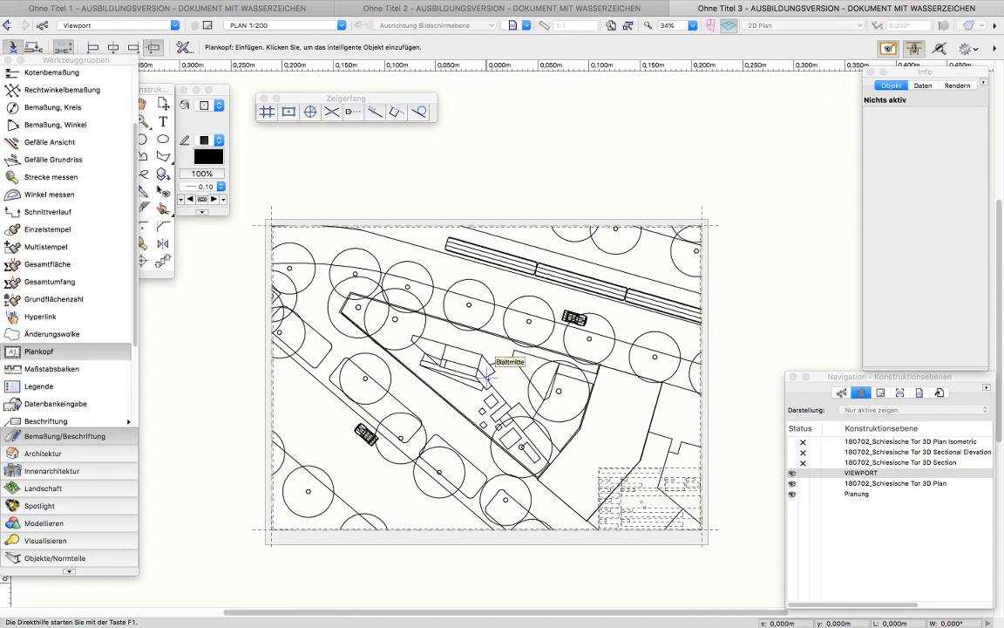
pyautogui.scroll(1, 486, 375)
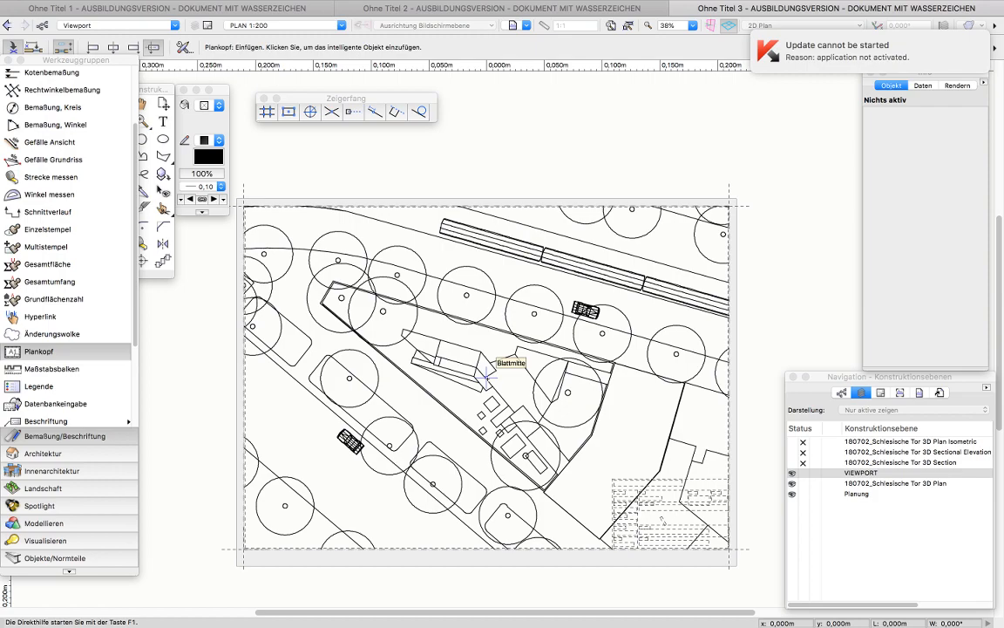
pyautogui.click(486, 373)
pyautogui.click(532, 337)
pyautogui.click(518, 335)
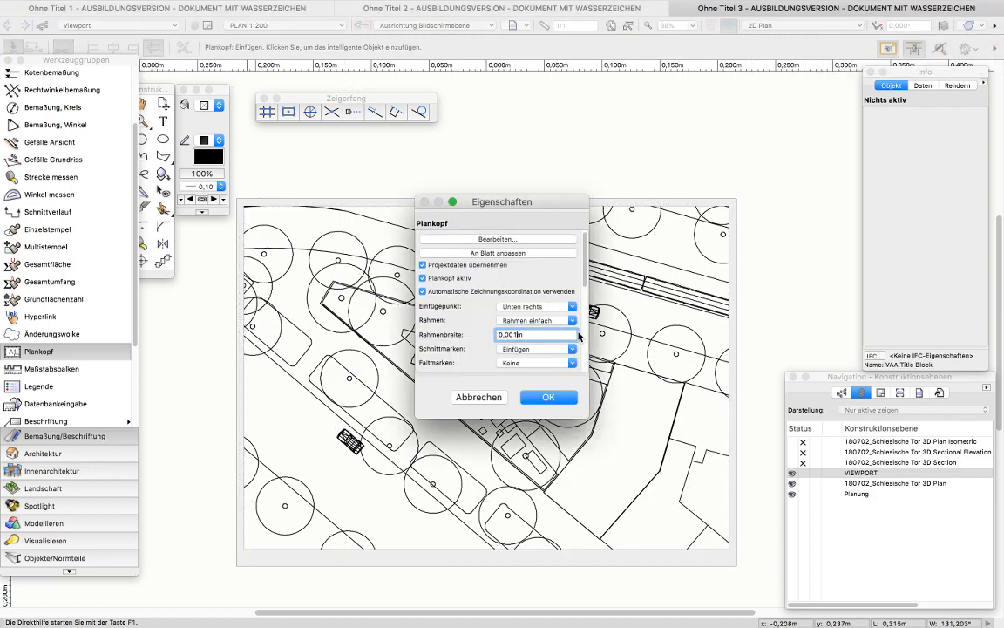
pyautogui.press('BackSpace')
pyautogui.press('BackSpace')
pyautogui.write('1')
pyautogui.click(549, 397)
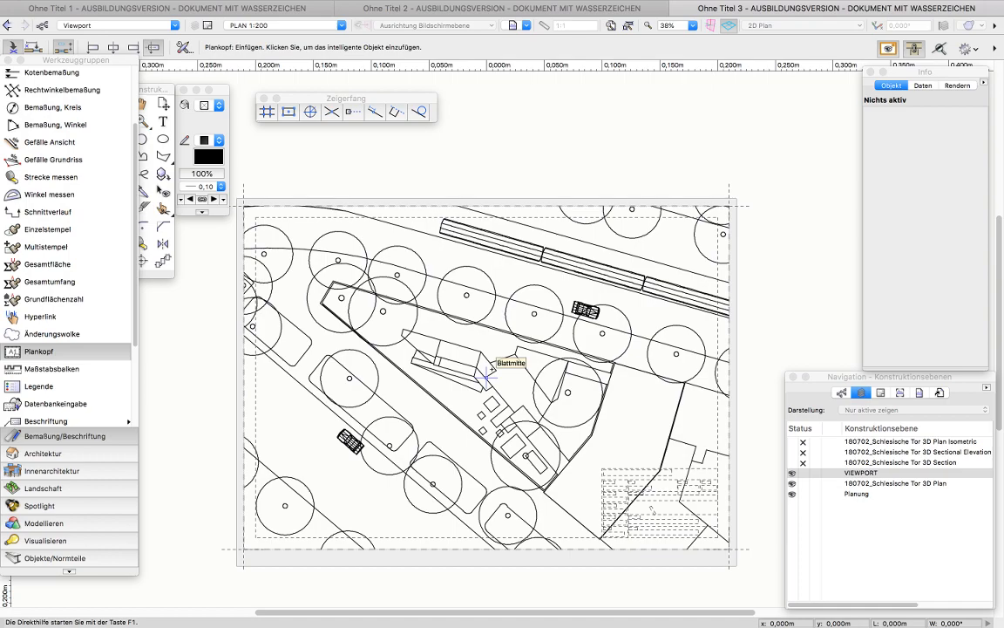
# Set the title block's crop marks to Keine and accept the preferences.
pyautogui.click(486, 373)
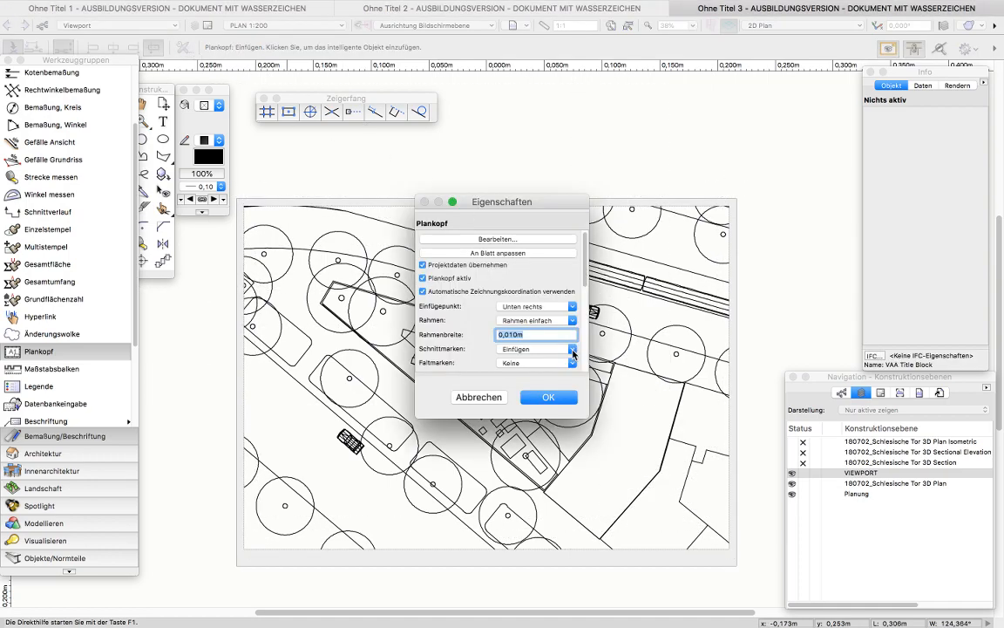
pyautogui.click(534, 349)
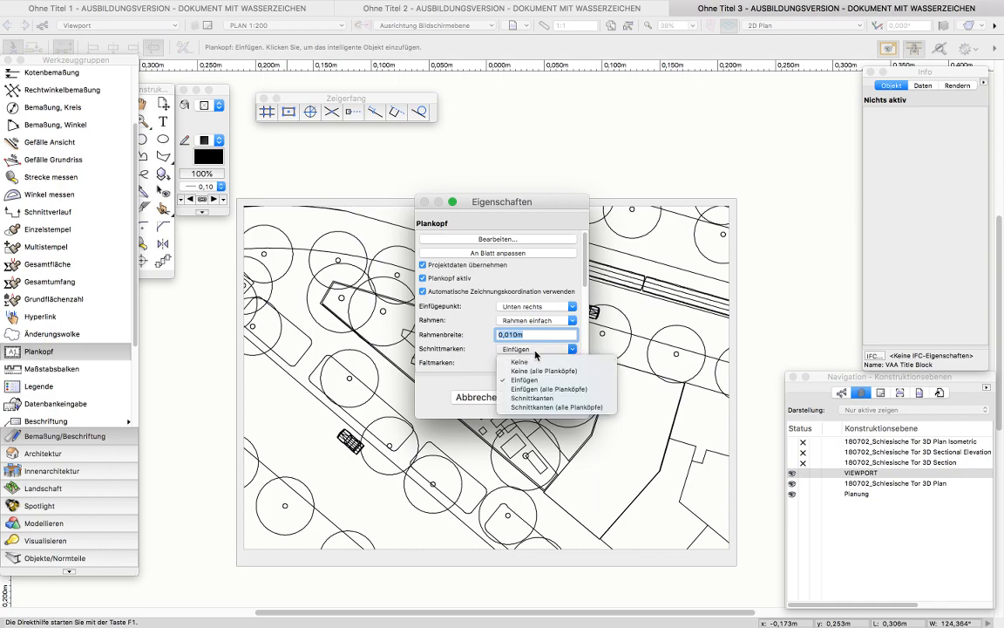
pyautogui.click(526, 362)
pyautogui.click(535, 398)
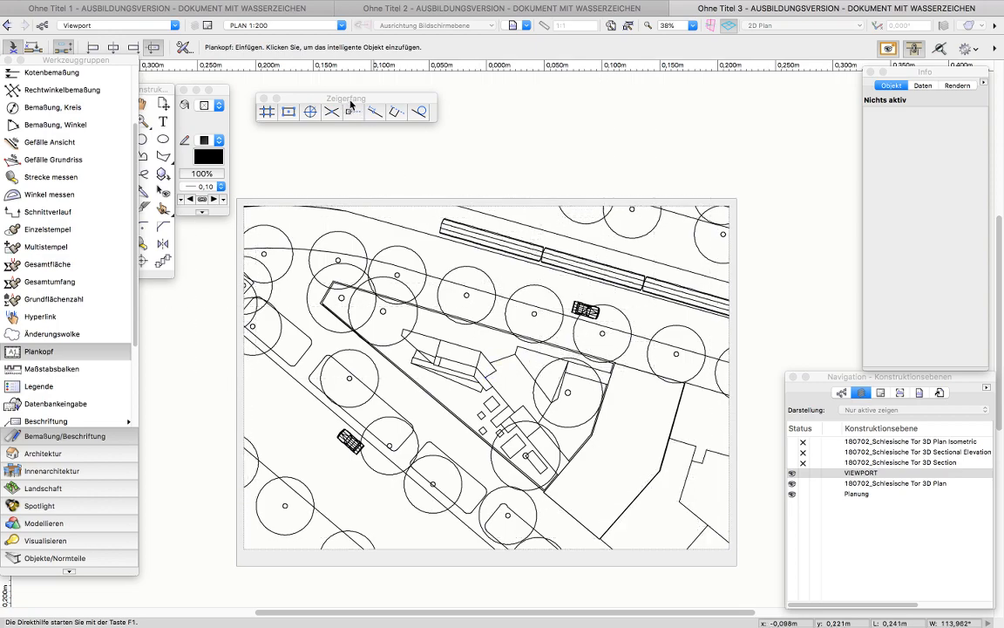
# Insert the title block at the sheet centre with a 0° rotation, and move the Konstruktion palette out from behind Werkzeuggruppen.
pyautogui.click(486, 375)
pyautogui.scroll(-3, 493, 375)
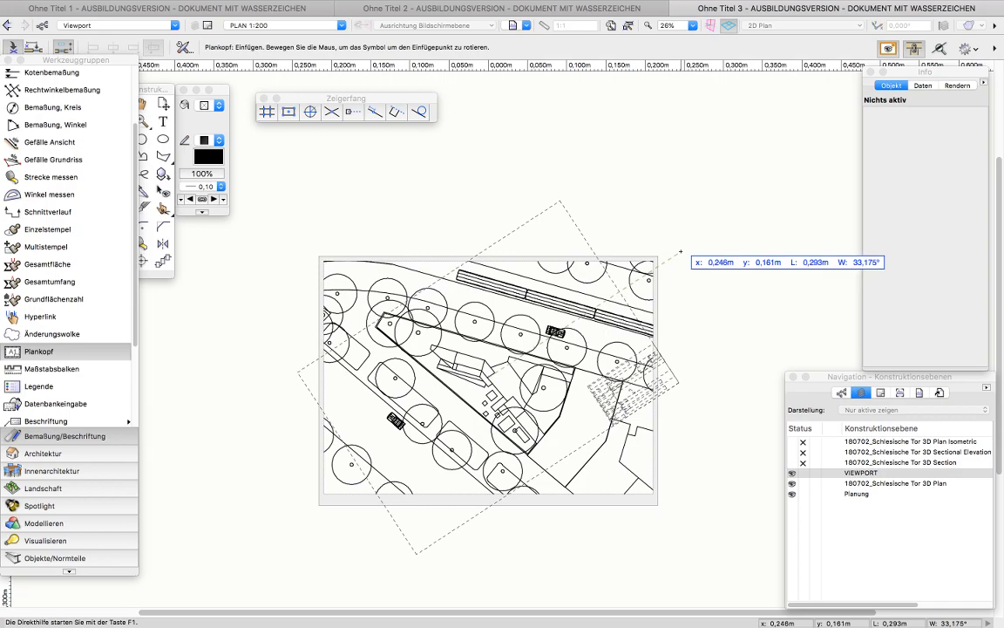
pyautogui.scroll(-2, 679, 249)
pyautogui.scroll(5, 726, 292)
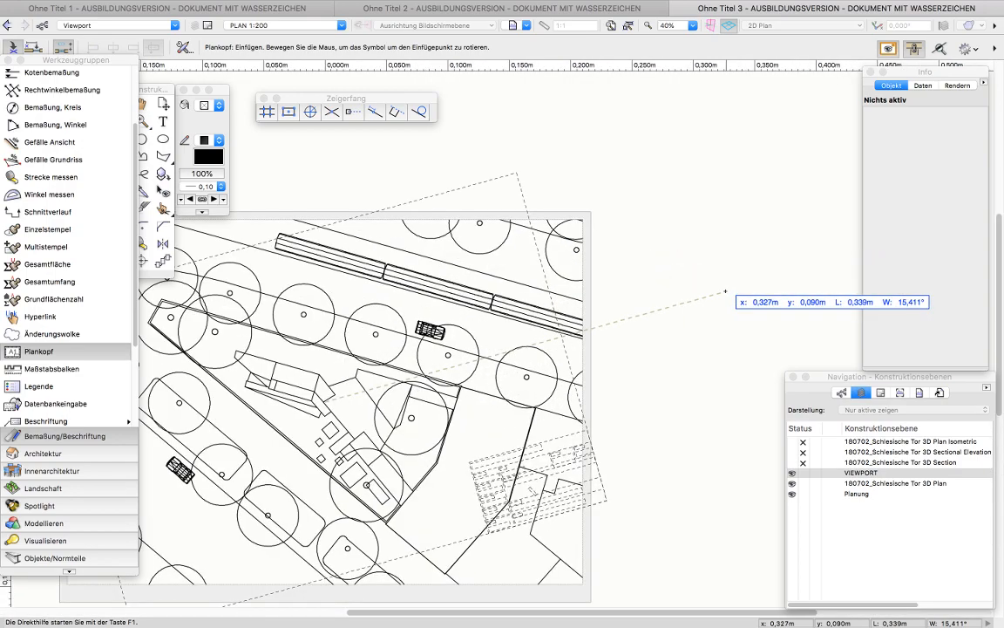
pyautogui.click(715, 403)
pyautogui.scroll(-2, 715, 403)
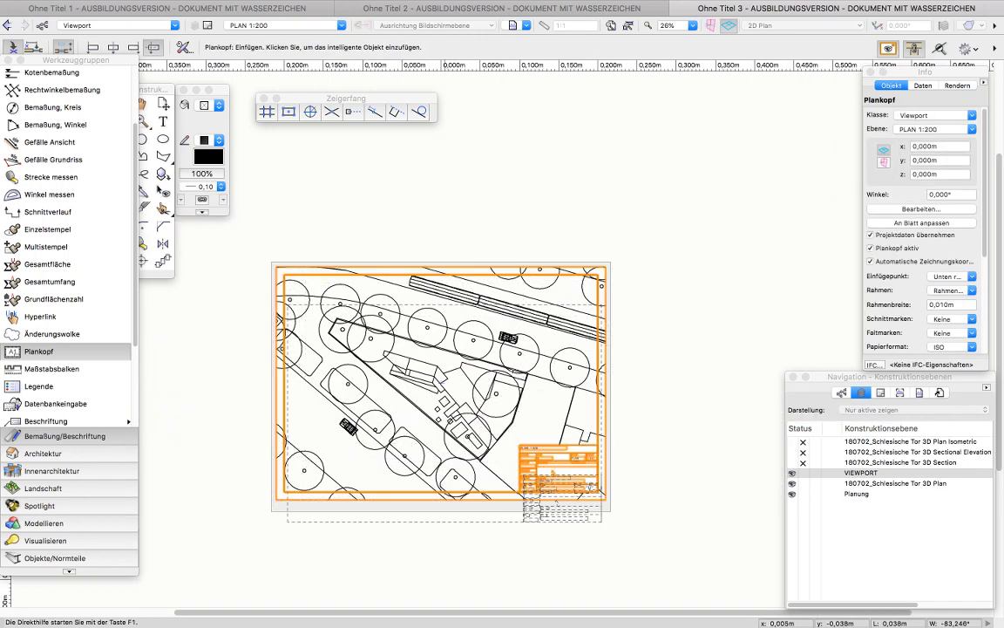
pyautogui.scroll(2, 408, 427)
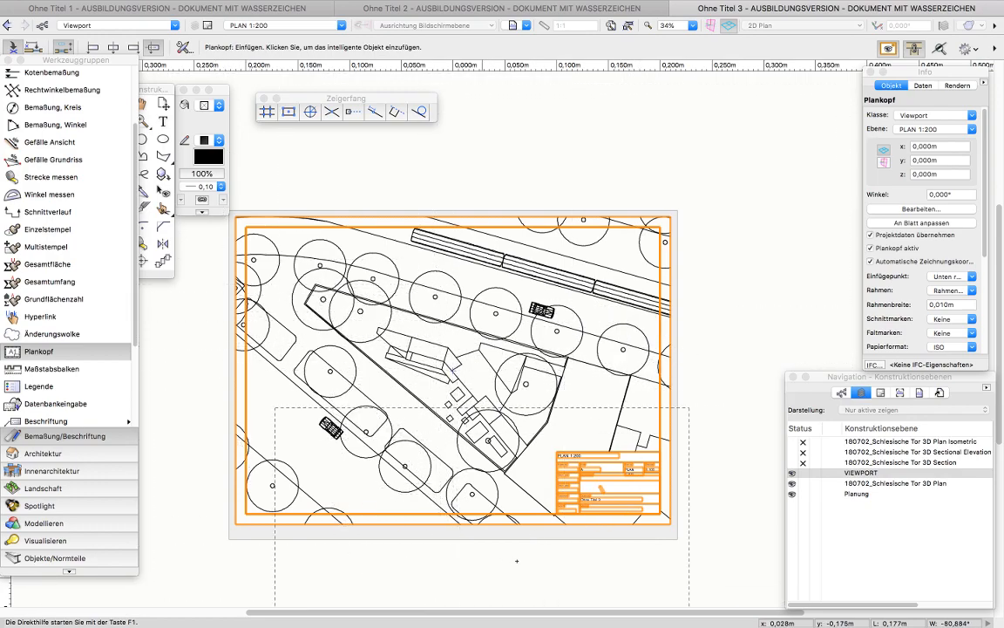
pyautogui.scroll(-2, 330, 356)
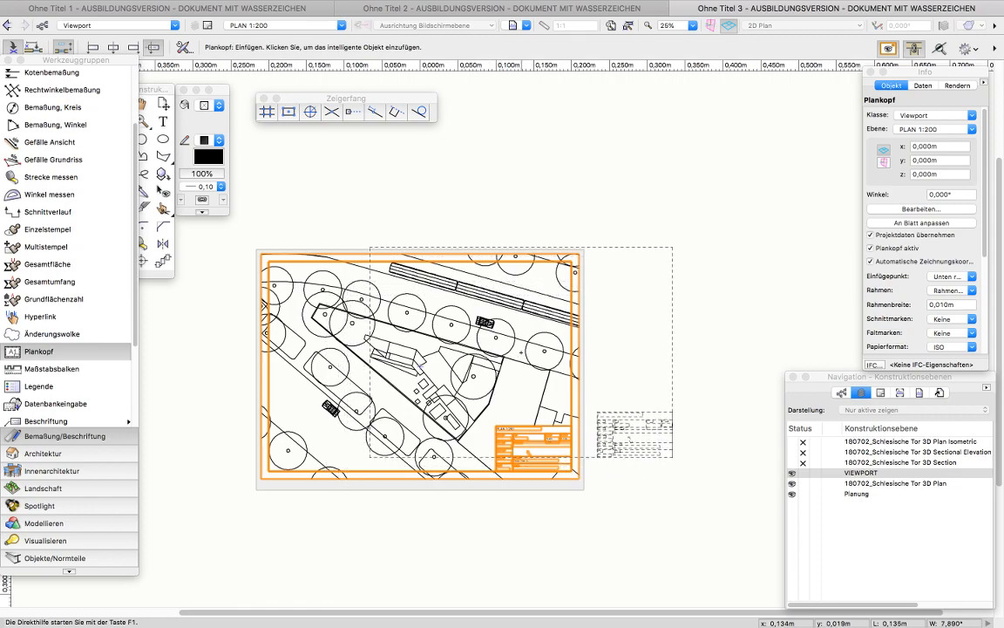
pyautogui.moveTo(157, 91); pyautogui.dragTo(219, 87)
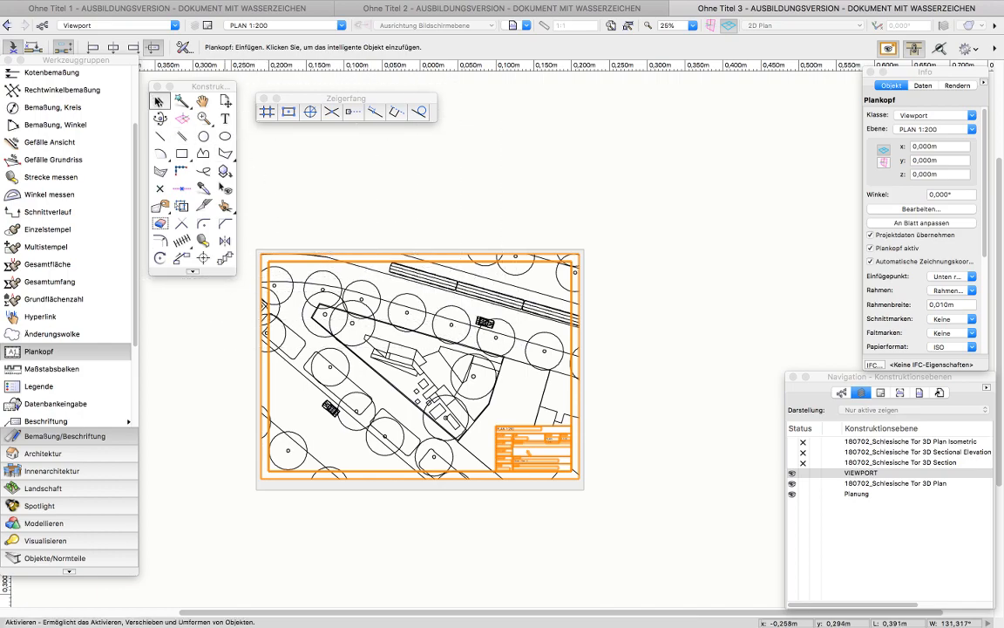
# Deselect the title block, check it on the sheet, and move the Werkzeuggruppen palette clear of the tool options.
pyautogui.click(158, 102)
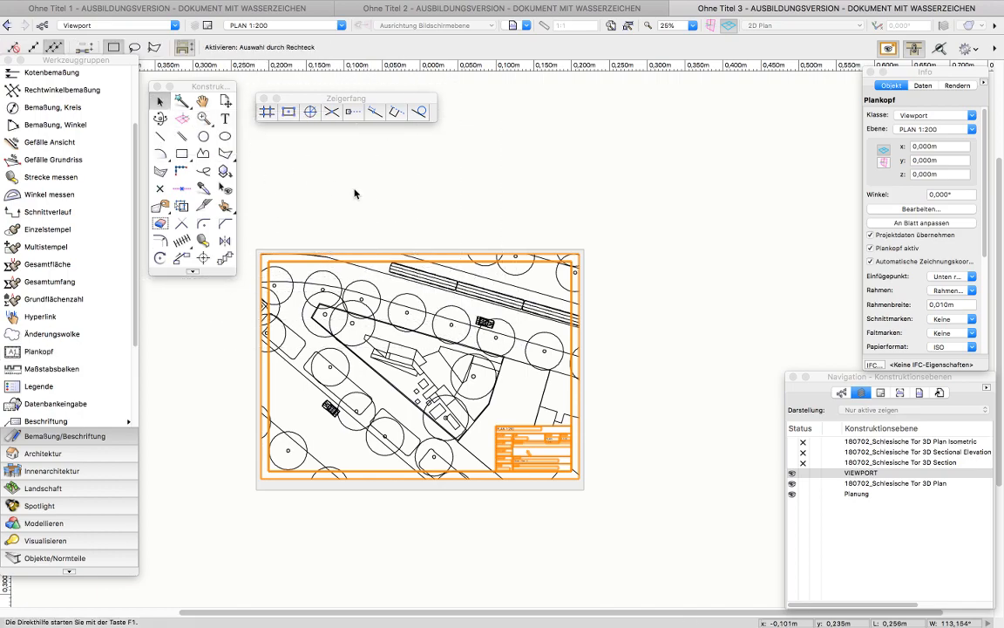
pyautogui.click(417, 227)
pyautogui.scroll(1, 567, 440)
pyautogui.scroll(-4, 643, 442)
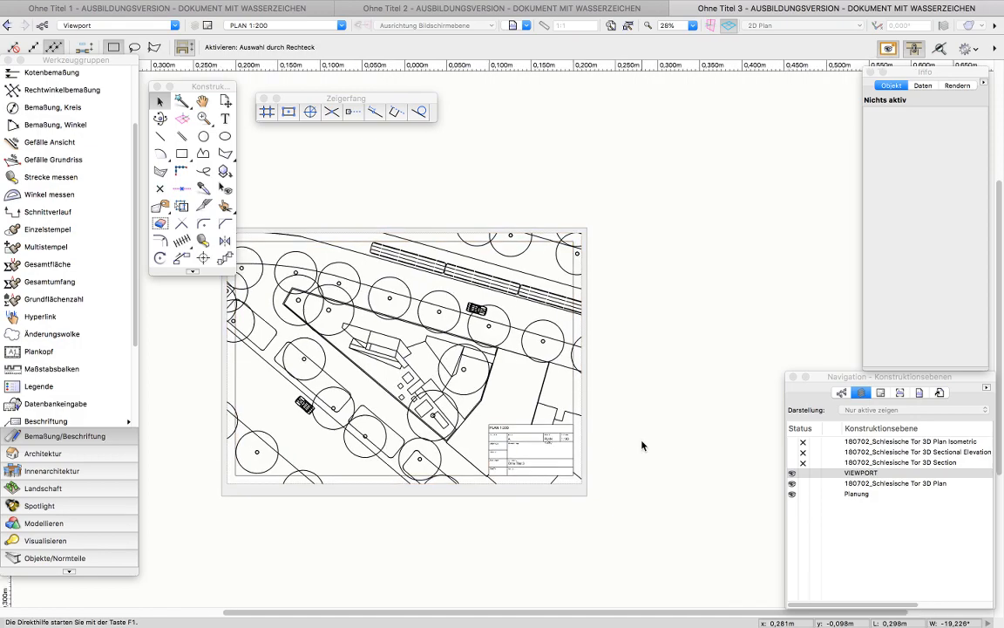
pyautogui.scroll(2, 479, 380)
pyautogui.scroll(3, 751, 476)
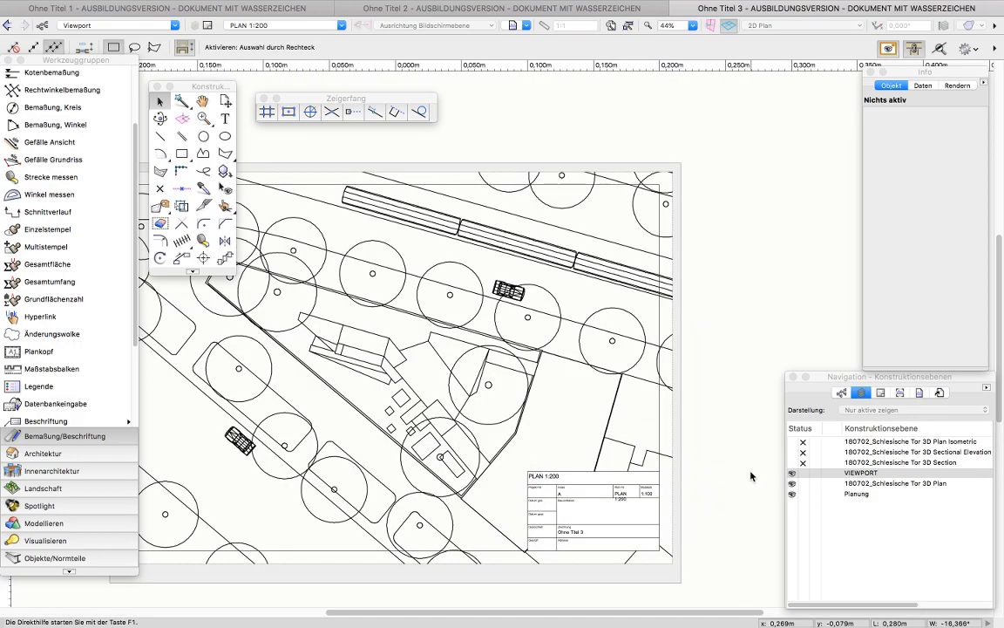
pyautogui.scroll(-2, 737, 471)
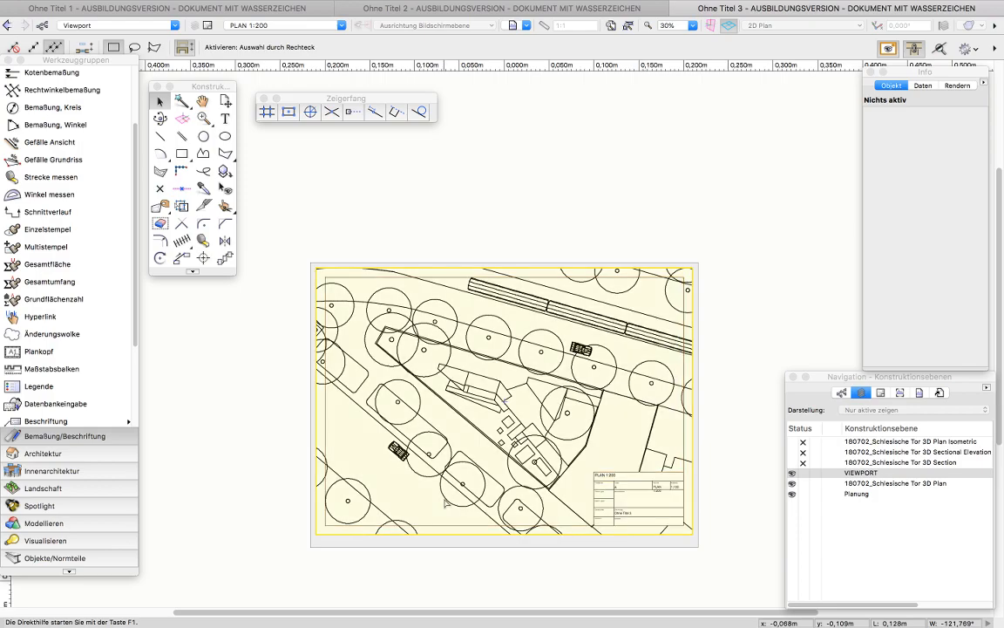
pyautogui.moveTo(118, 67); pyautogui.dragTo(118, 77)
pyautogui.scroll(1, 646, 534)
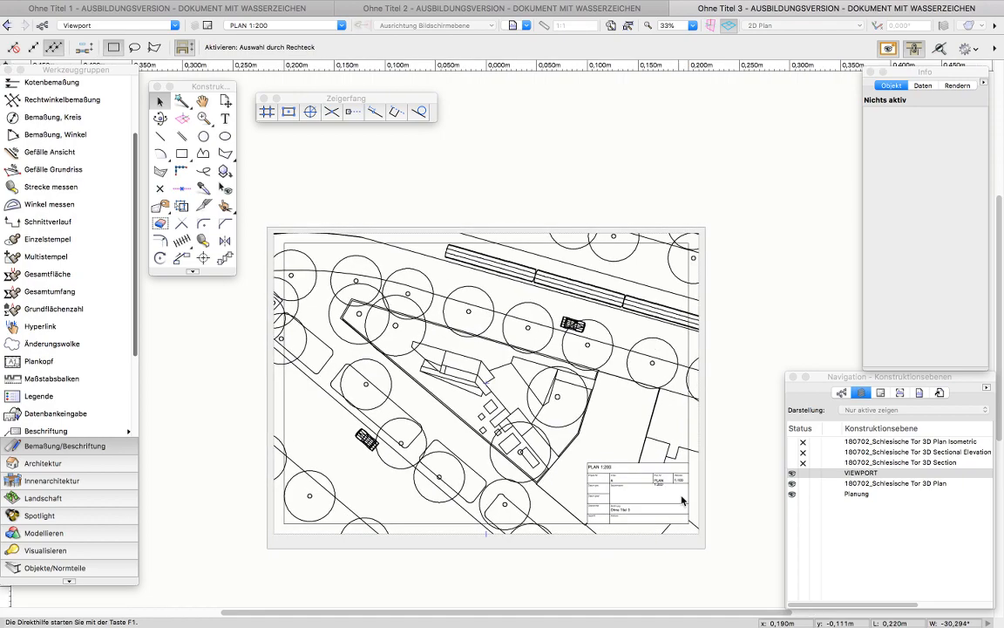
pyautogui.scroll(3, 682, 499)
pyautogui.scroll(-2, 662, 499)
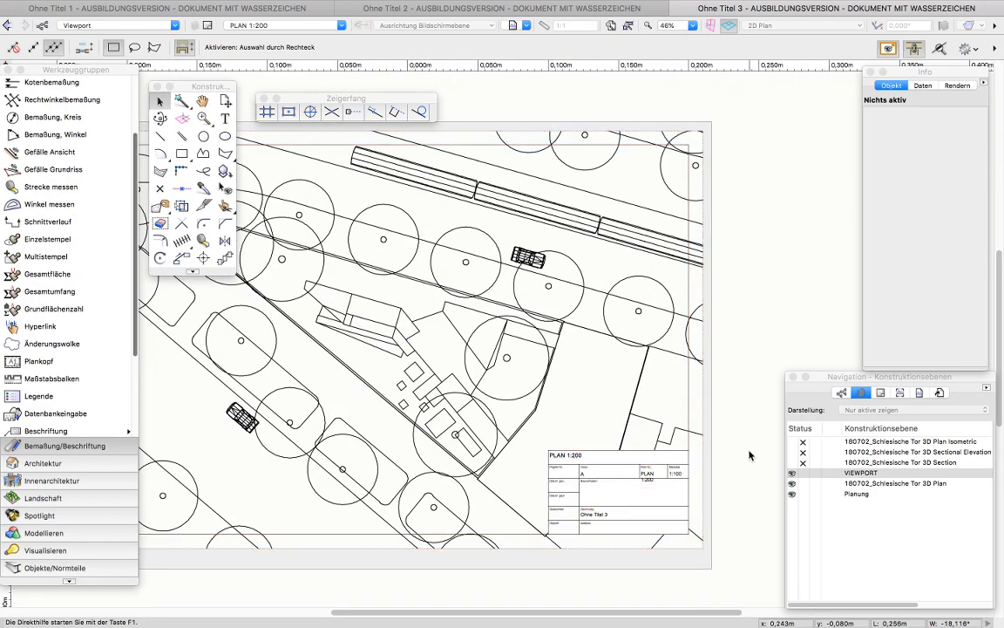
# Open the title block's data settings with the Planname entry ready for editing.
pyautogui.click(593, 484)
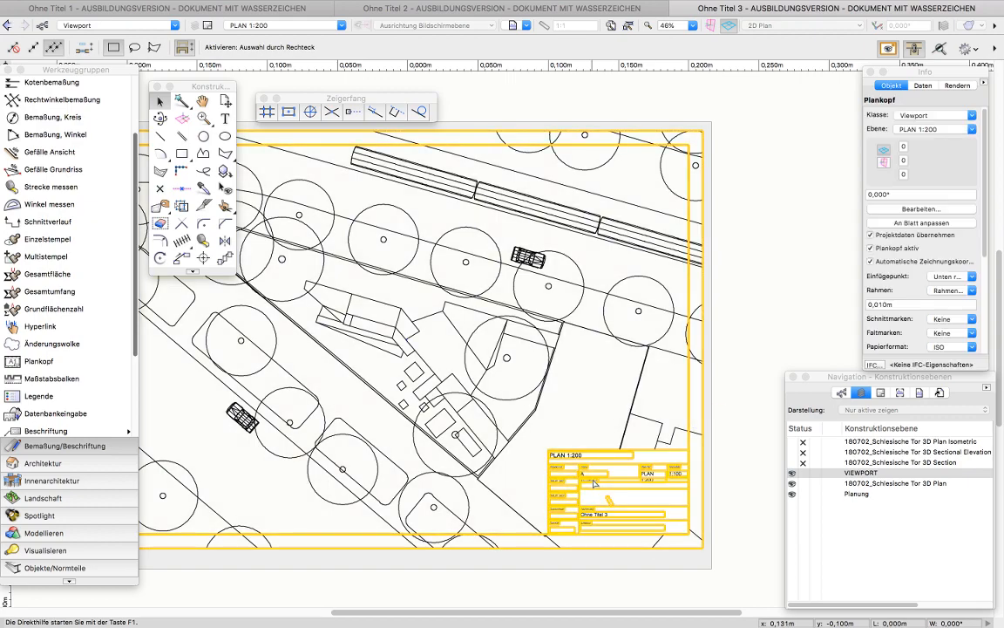
pyautogui.doubleClick(593, 484)
pyautogui.click(431, 276)
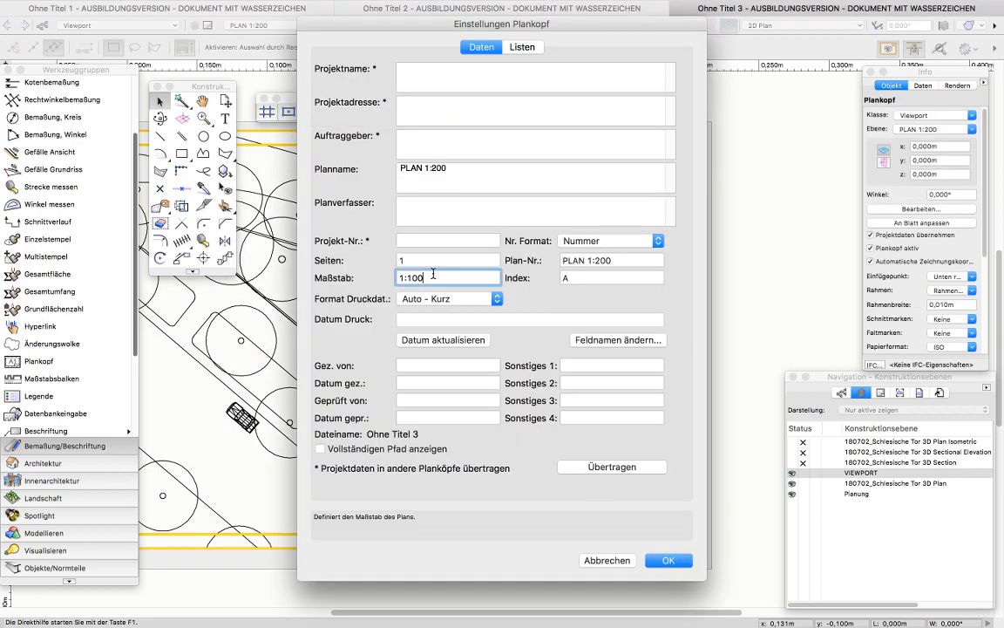
pyautogui.click(451, 169)
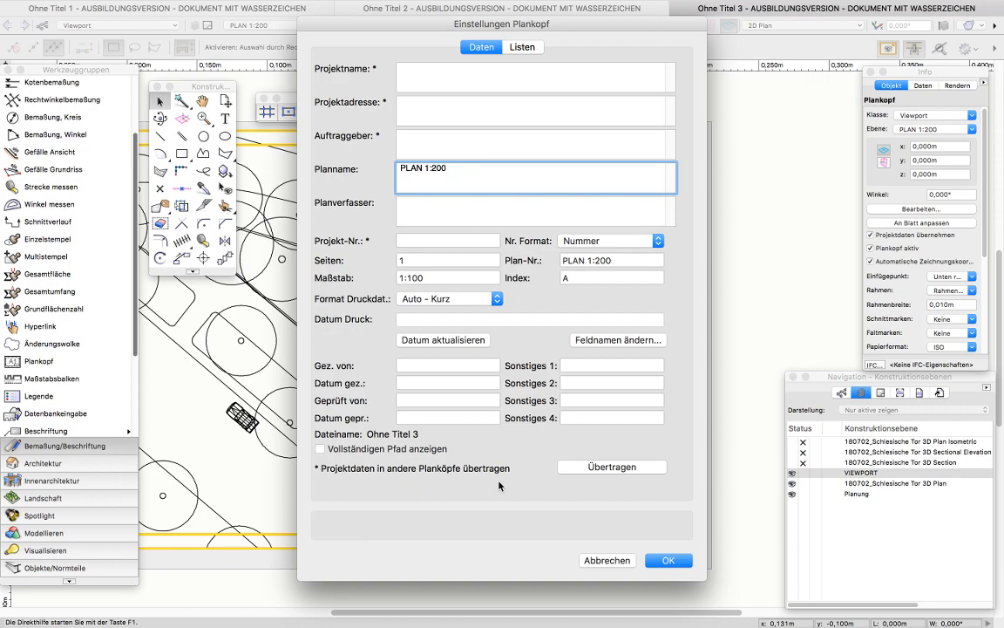
# Switch to Chrome and look up Schlesisches Tor, Berlin in Google Maps on a new tab.
pyautogui.moveTo(546, 610)
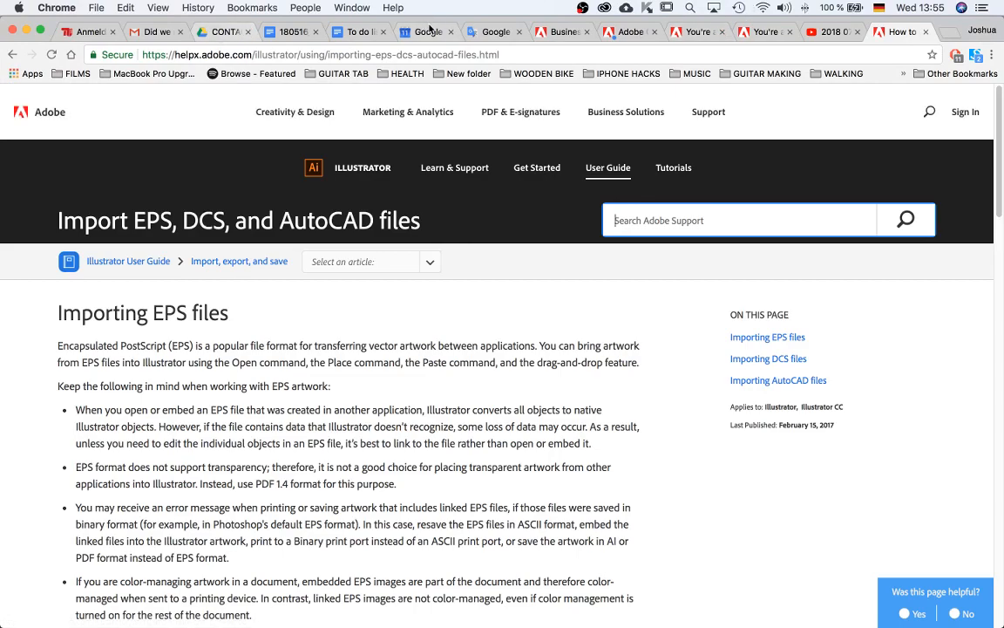
pyautogui.click(946, 35)
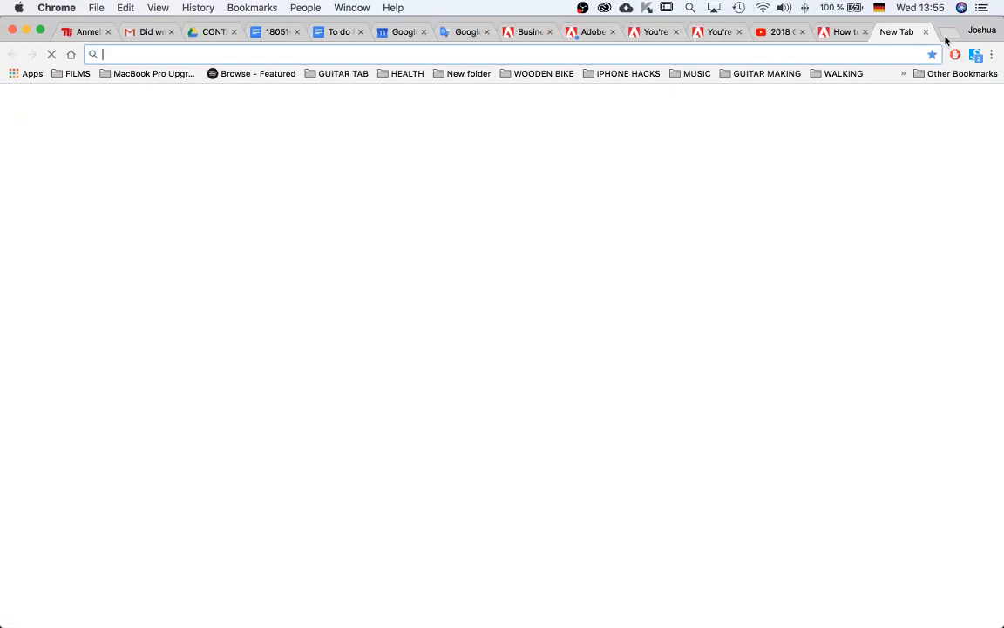
pyautogui.write('maps.google.com/maps')
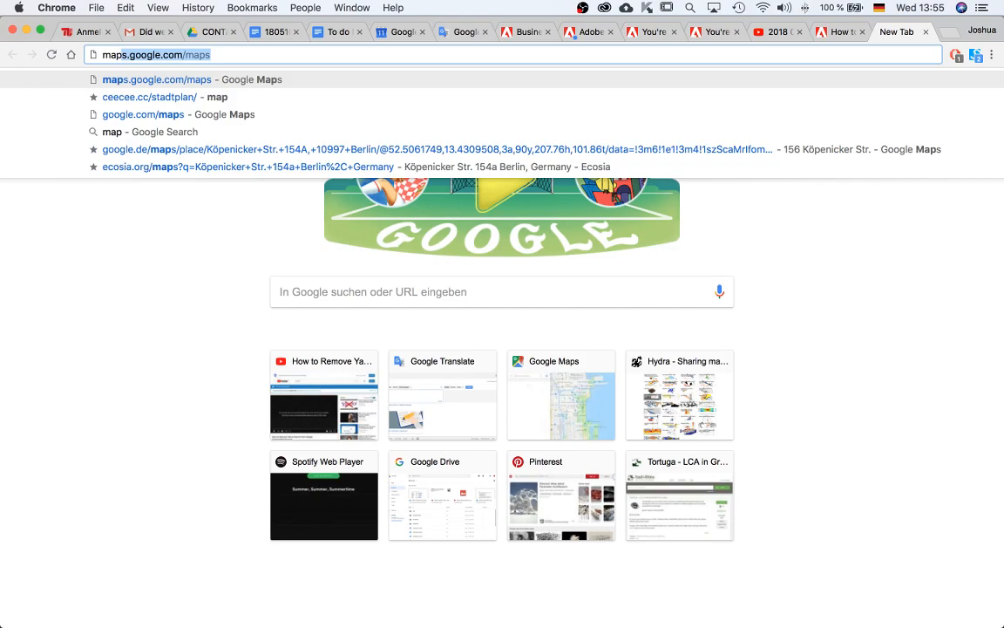
pyautogui.press('Return')
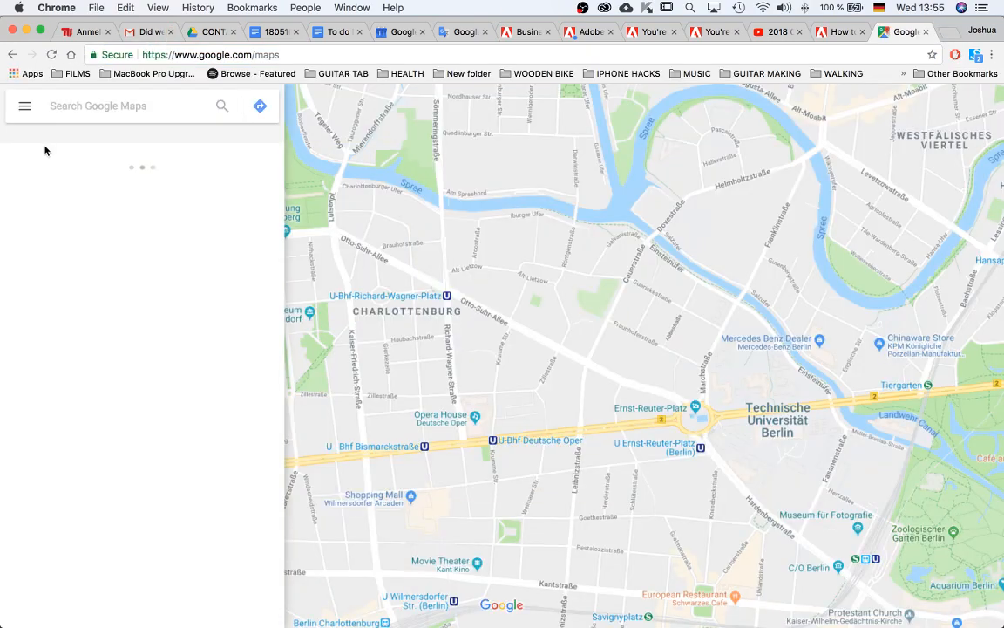
pyautogui.write('sch')
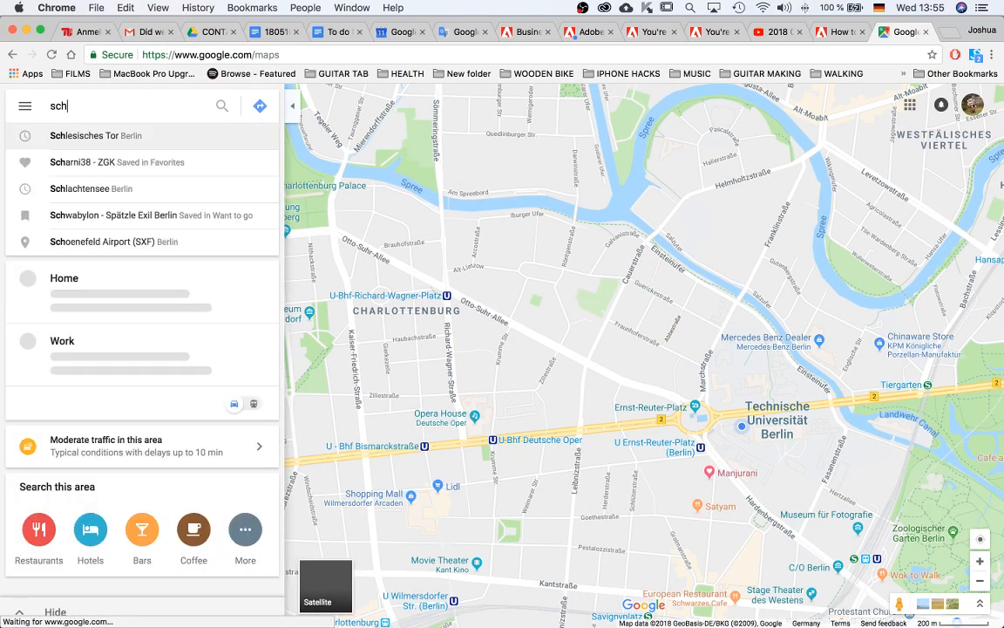
pyautogui.click(128, 135)
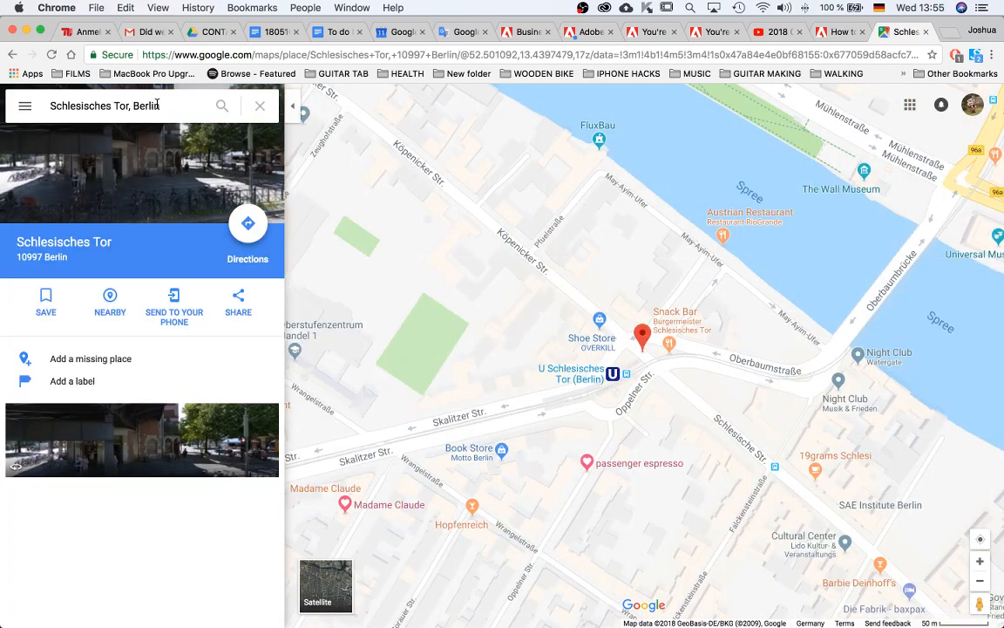
# Copy the place name "Schlesisches Tor" from the map search and return to the title block settings in Vectorworks.
pyautogui.moveTo(129, 103); pyautogui.dragTo(54, 101)
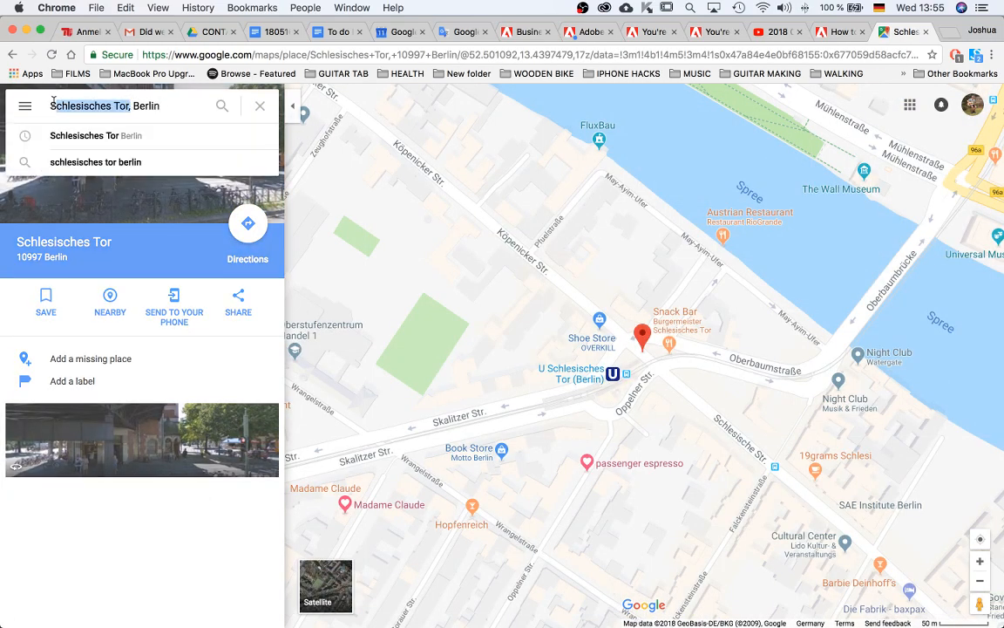
pyautogui.moveTo(124, 105); pyautogui.dragTo(50, 105)
pyautogui.press('super+c')
pyautogui.hotkey('ctrl', 'Up')
pyautogui.click(588, 315)
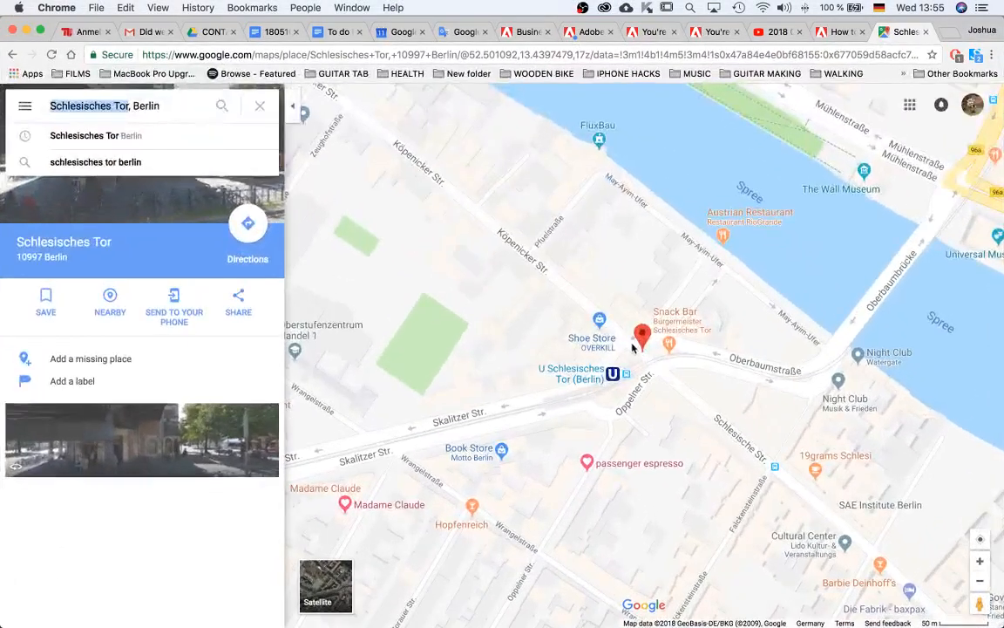
pyautogui.hotkey('ctrl', 'Left')
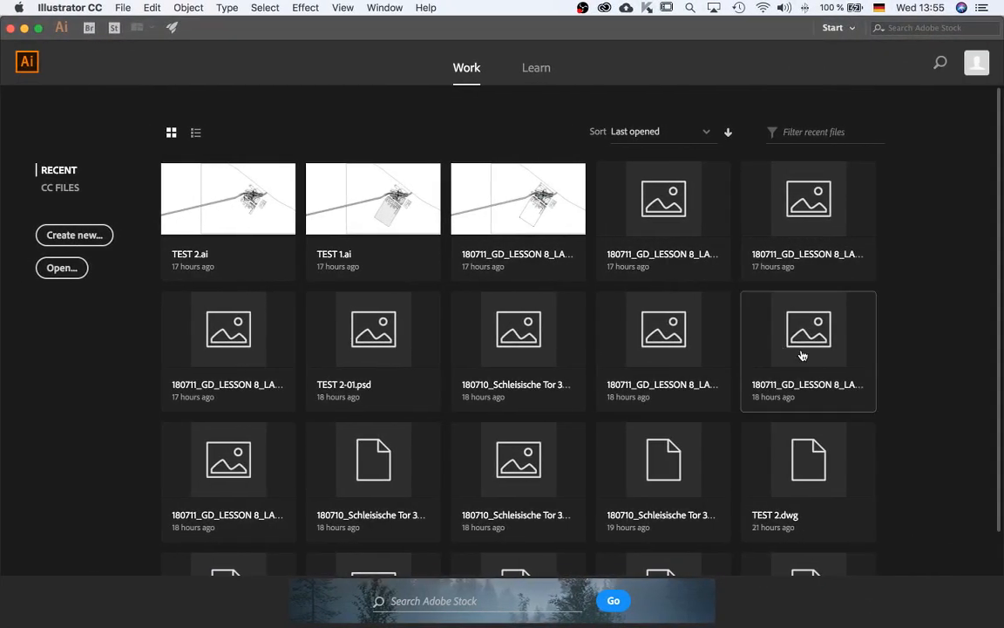
pyautogui.hotkey('ctrl', 'Right')
pyautogui.hotkey('ctrl', 'Right')
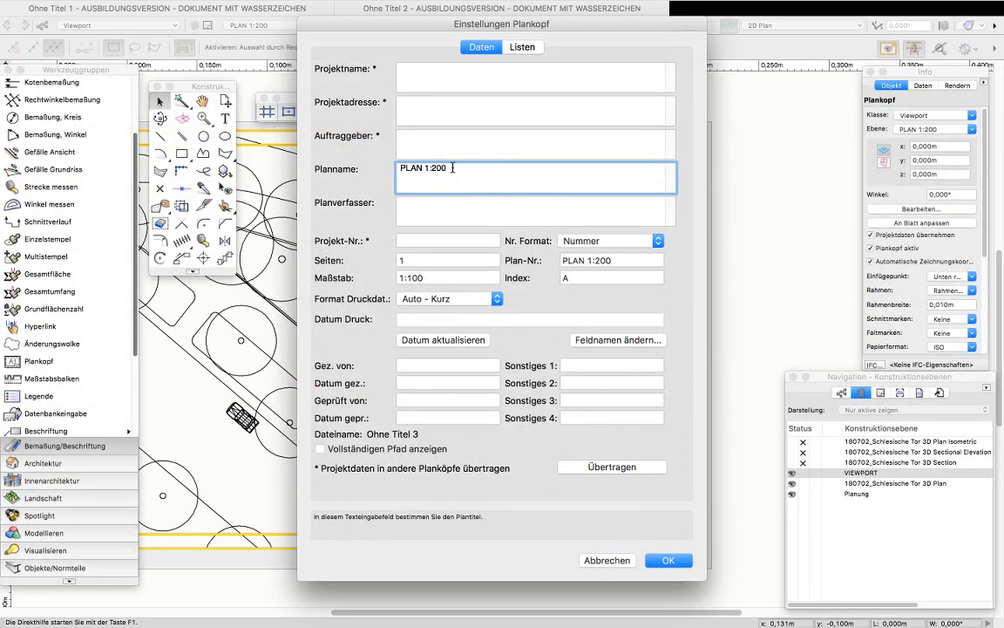
# Insert the copied place name in the Planname and edit it to read "Schlesisches Tor Plan".
pyautogui.press('super+v')
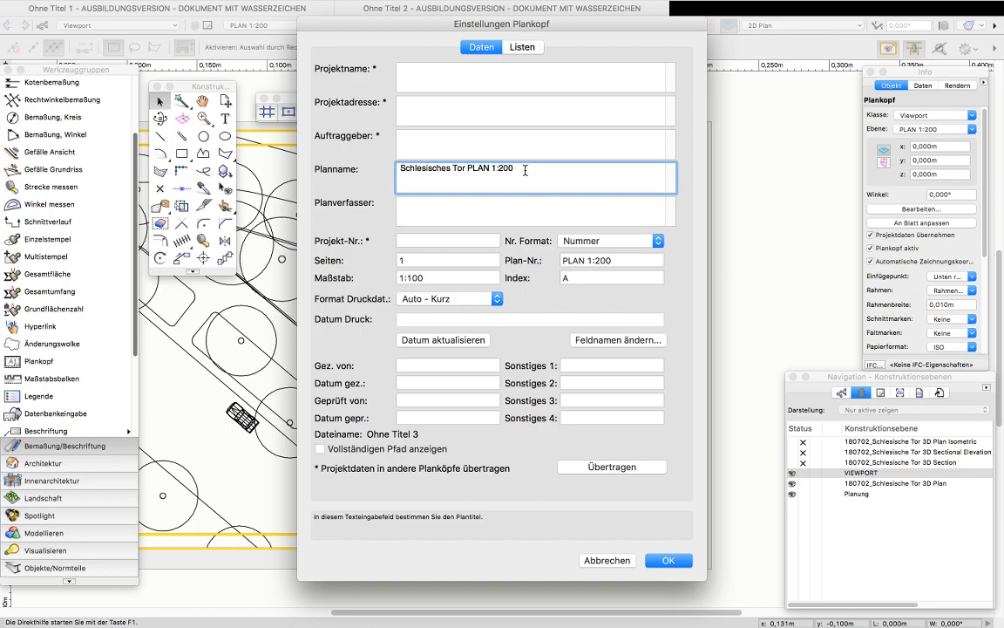
pyautogui.moveTo(524, 169); pyautogui.dragTo(473, 167)
pyautogui.write('lan')
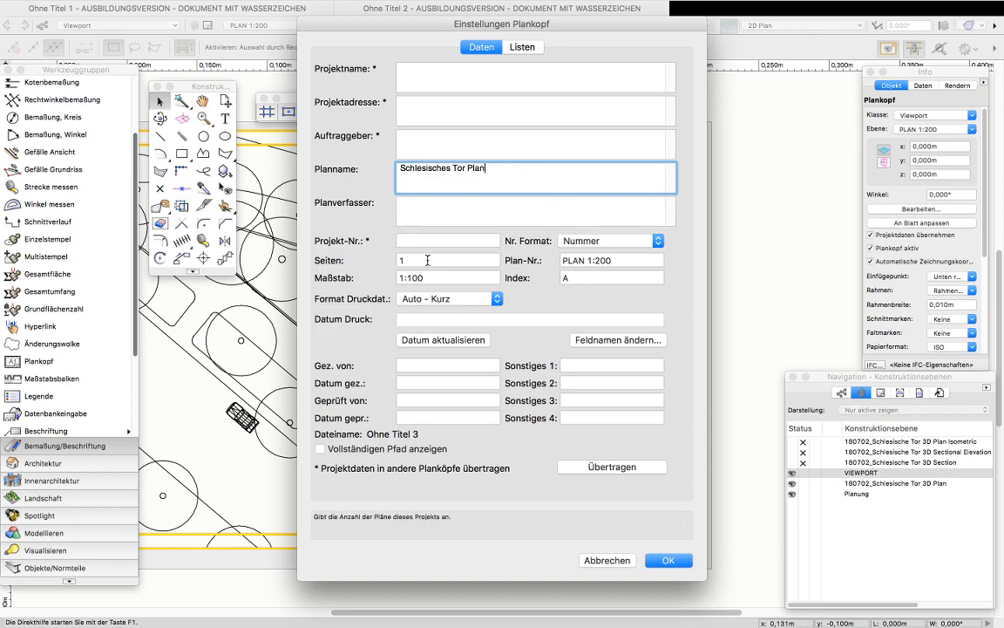
# Set the title block's Maßstab to 1:200, keep the number format Nummer, and accept the settings.
pyautogui.click(482, 279)
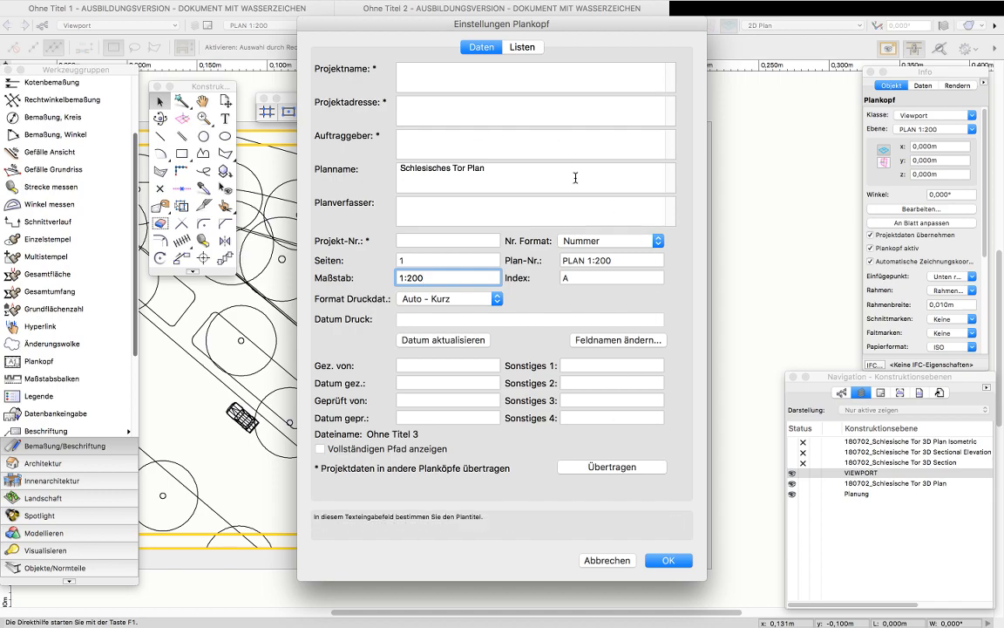
pyautogui.click(649, 241)
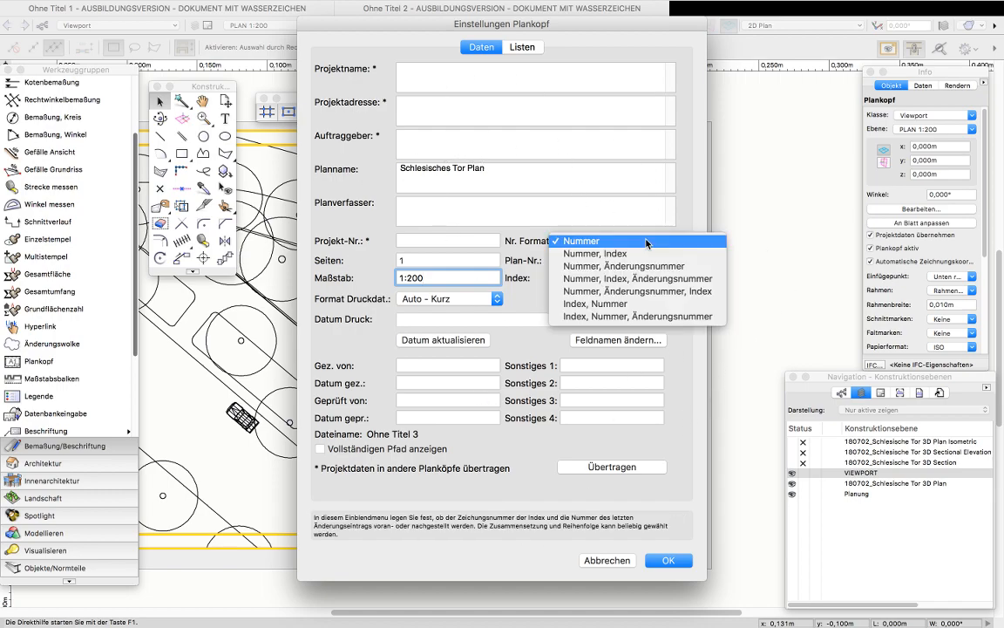
pyautogui.click(532, 302)
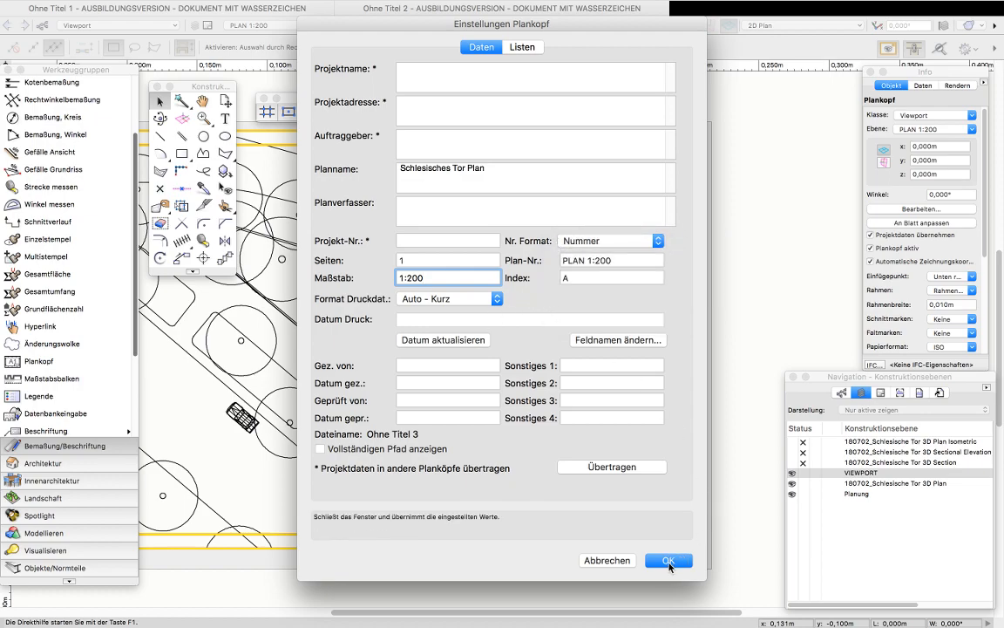
pyautogui.click(668, 566)
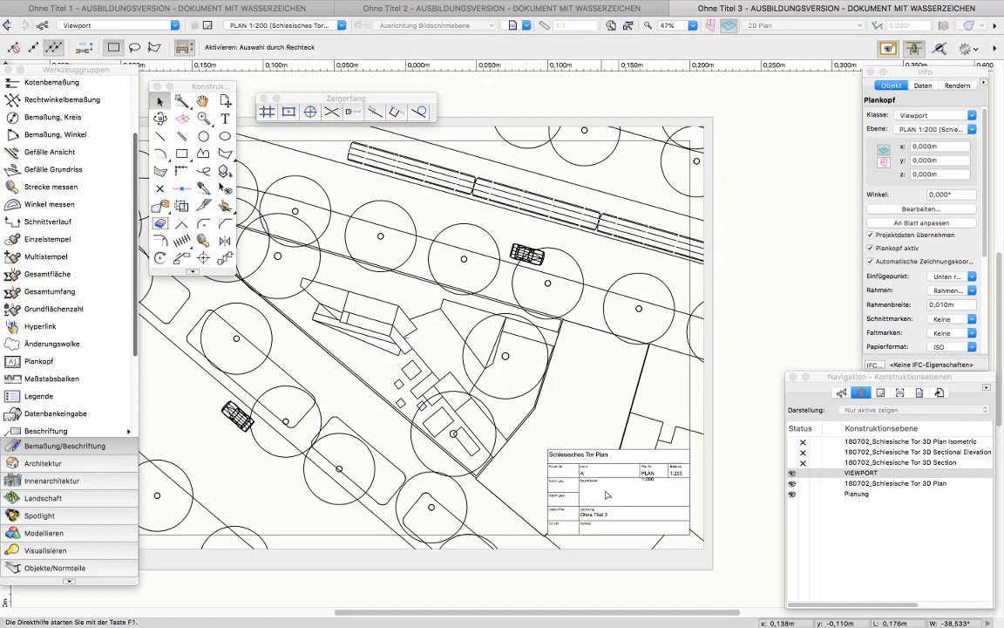
# Examine the title block's entries up close and its fit on the whole sheet, and deselect it.
pyautogui.scroll(2, 605, 495)
pyautogui.scroll(2, 605, 495)
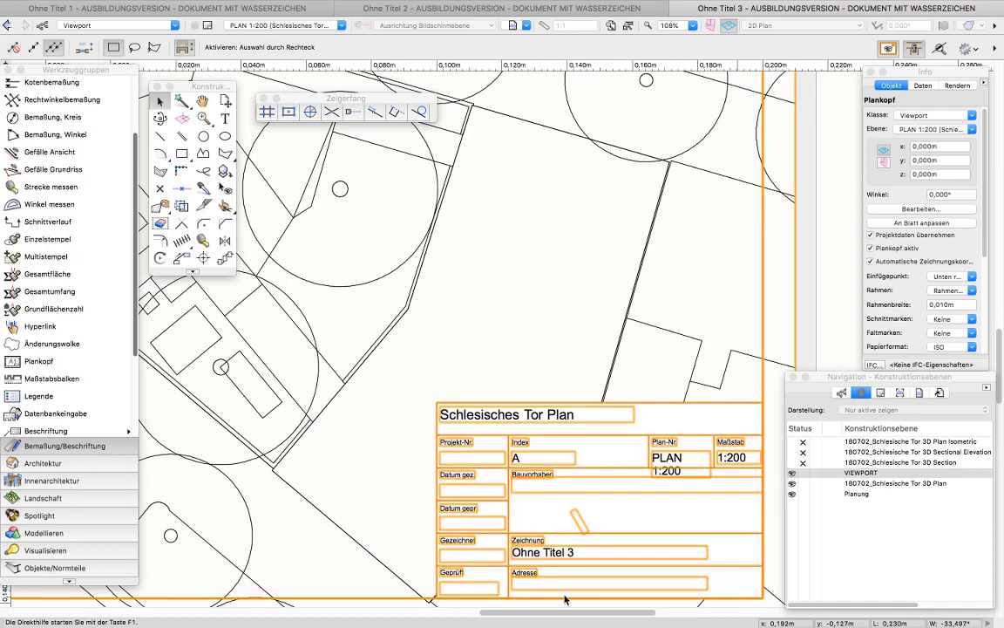
pyautogui.scroll(-1, 586, 523)
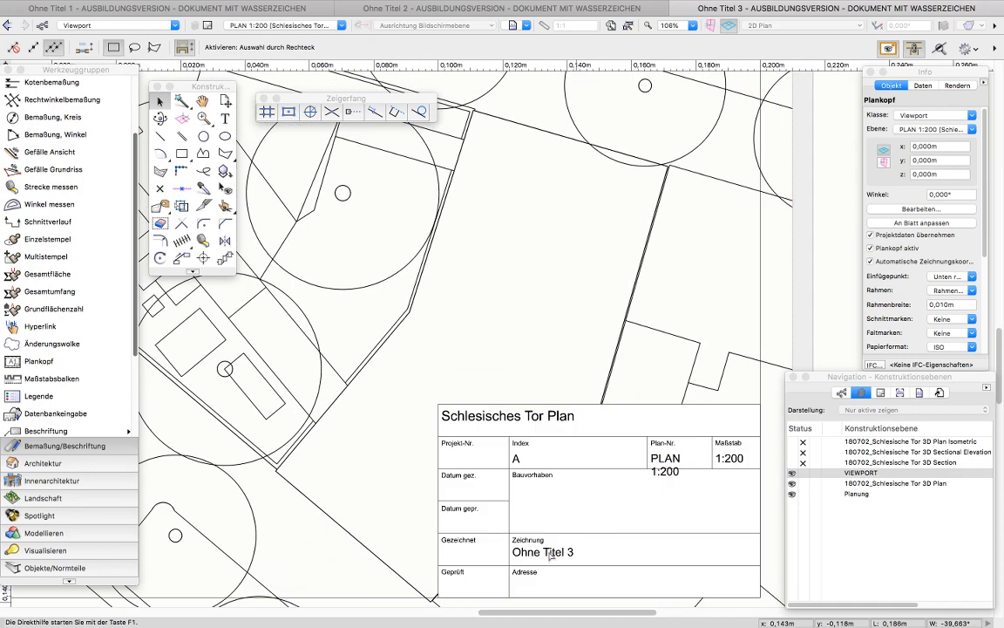
pyautogui.scroll(-2, 488, 510)
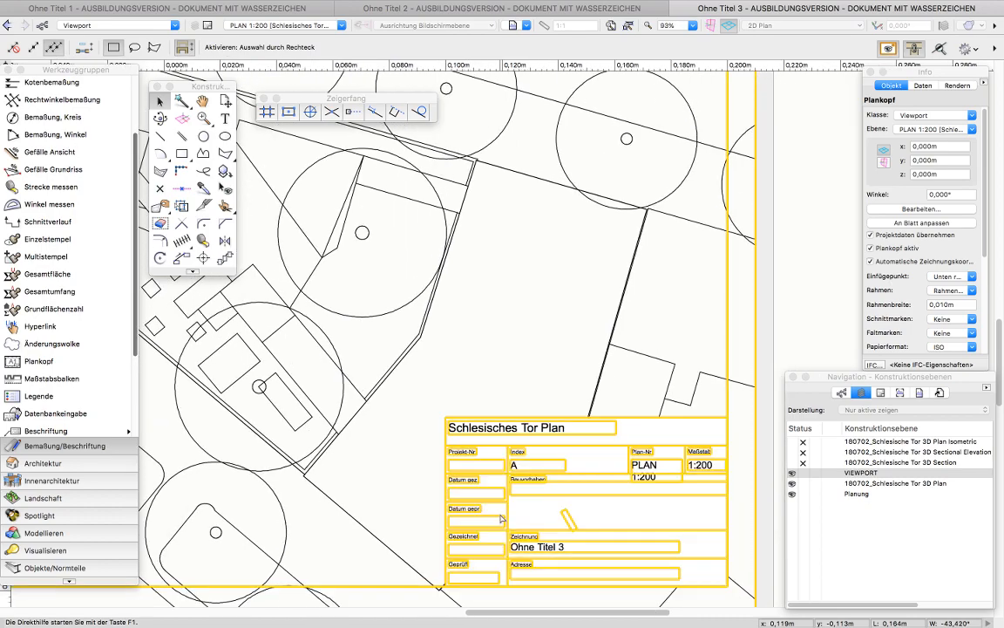
pyautogui.scroll(-3, 501, 519)
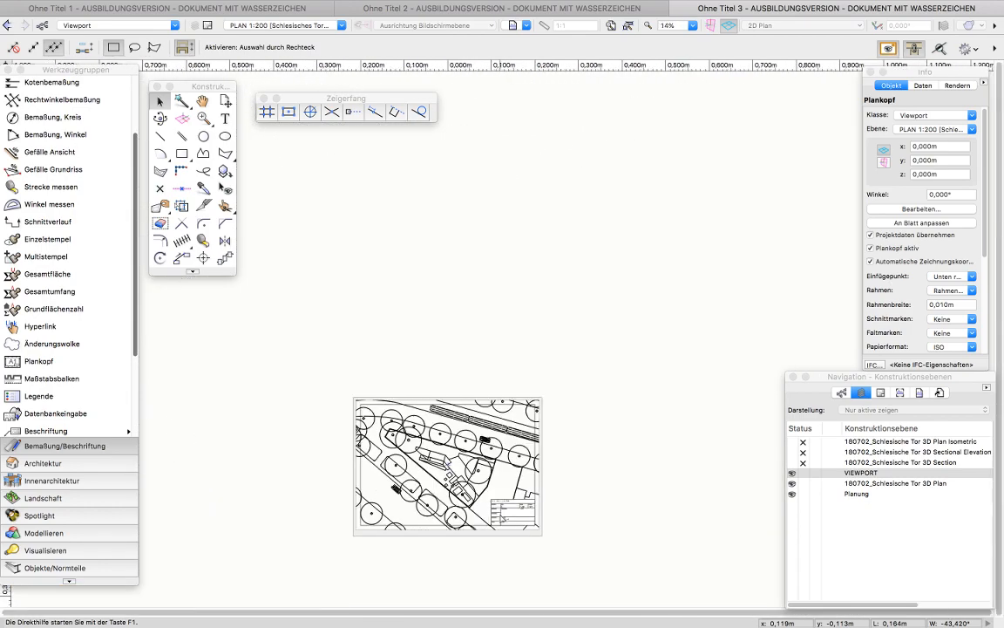
pyautogui.scroll(3, 501, 519)
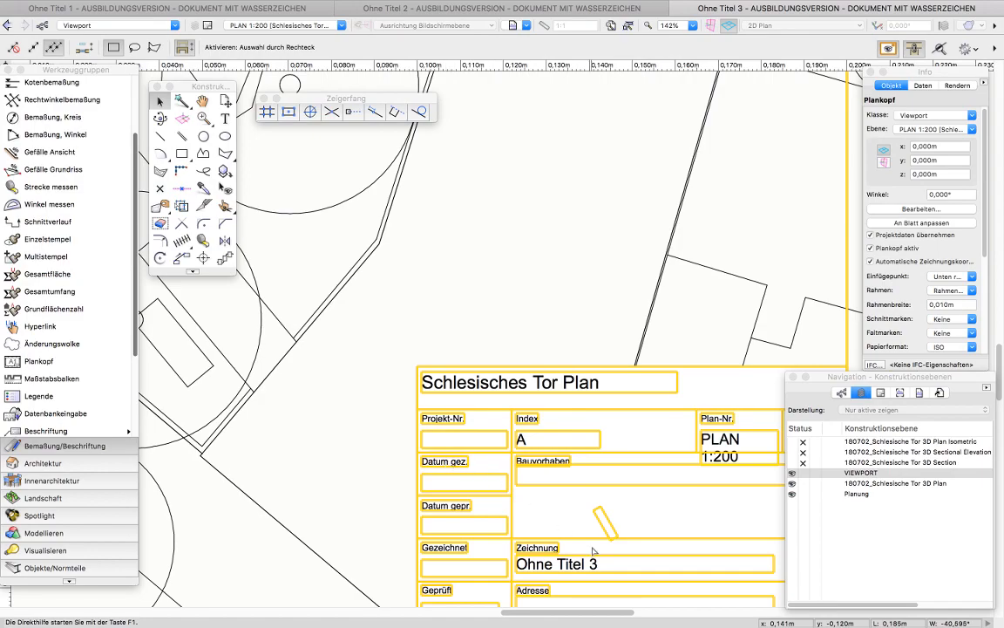
pyautogui.scroll(-2, 494, 474)
pyautogui.scroll(-1, 543, 524)
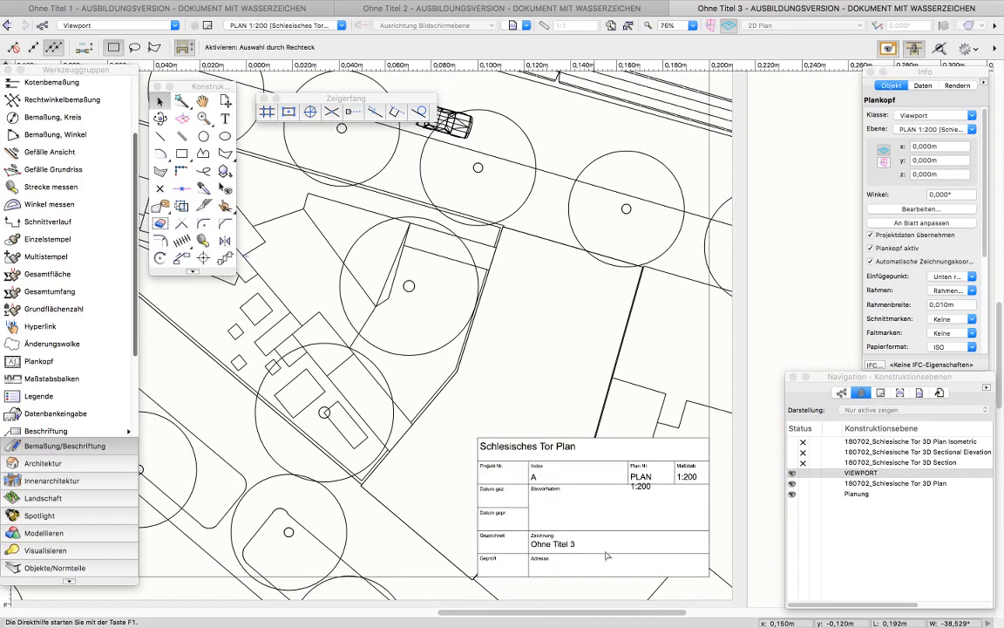
pyautogui.scroll(4, 571, 554)
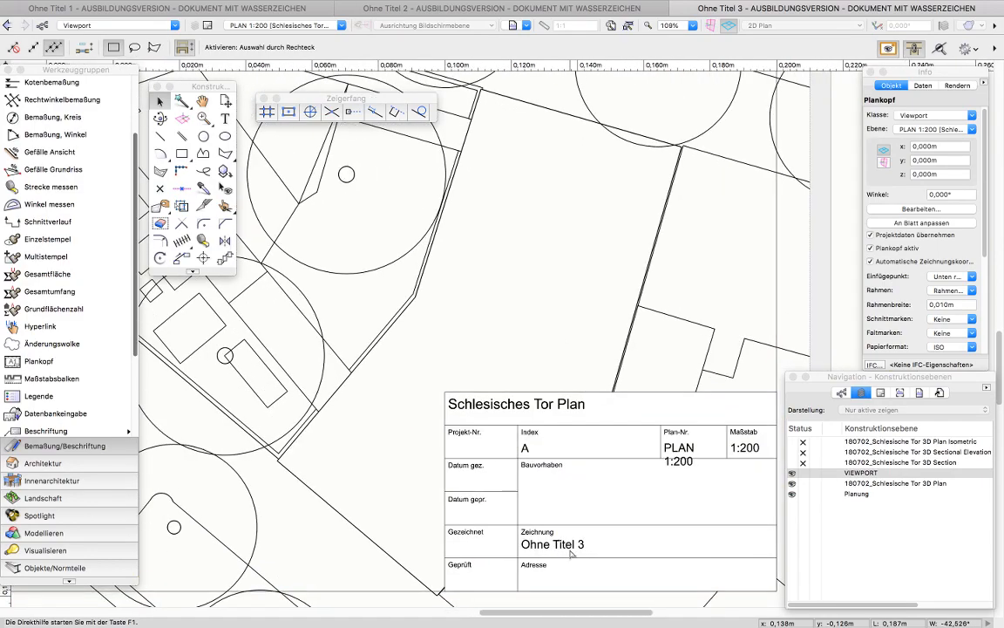
pyautogui.scroll(-6, 571, 555)
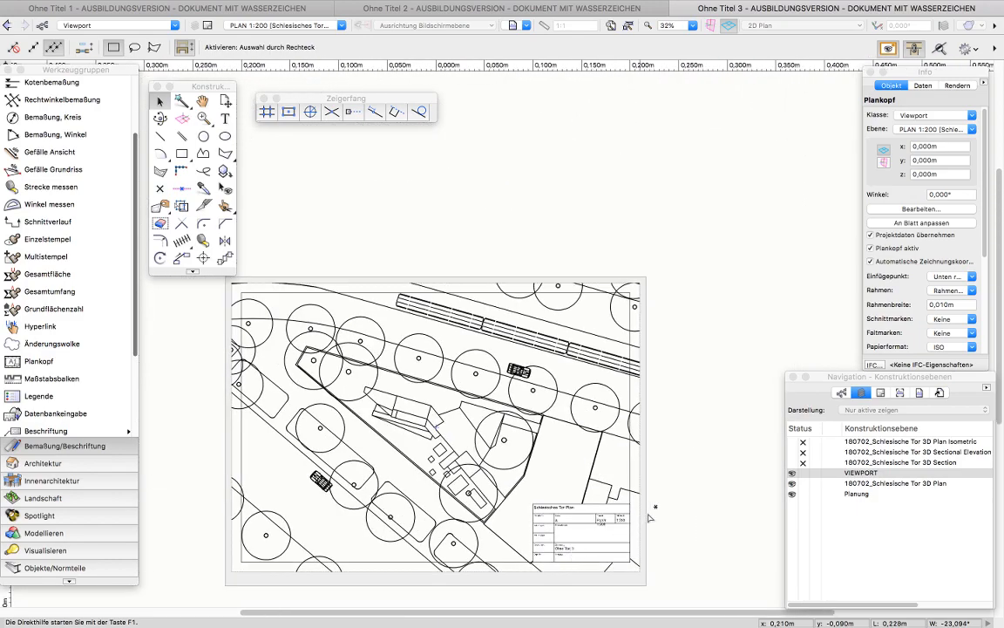
pyautogui.click(703, 516)
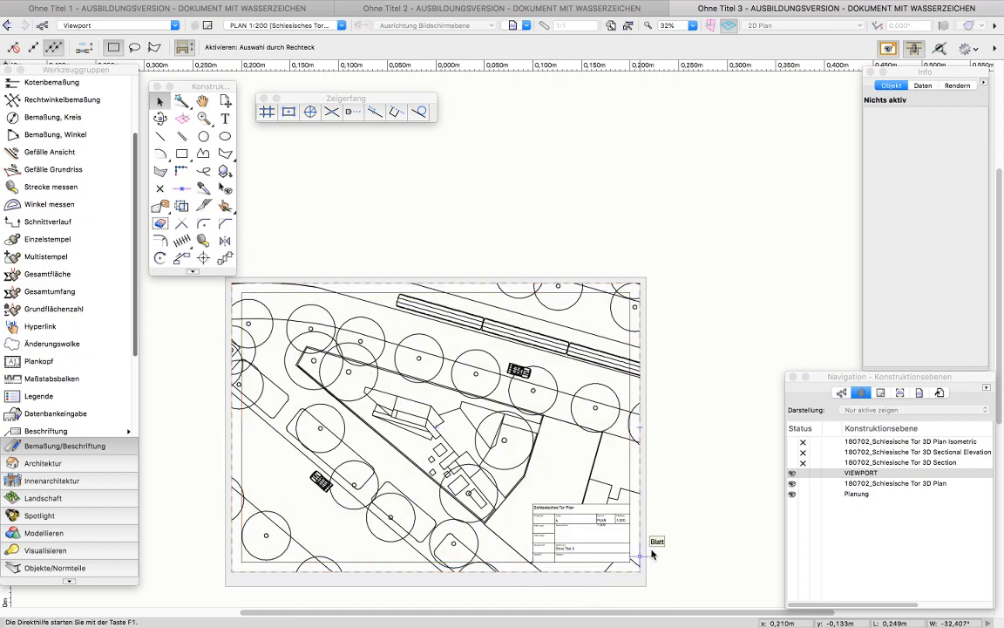
pyautogui.scroll(-1, 775, 318)
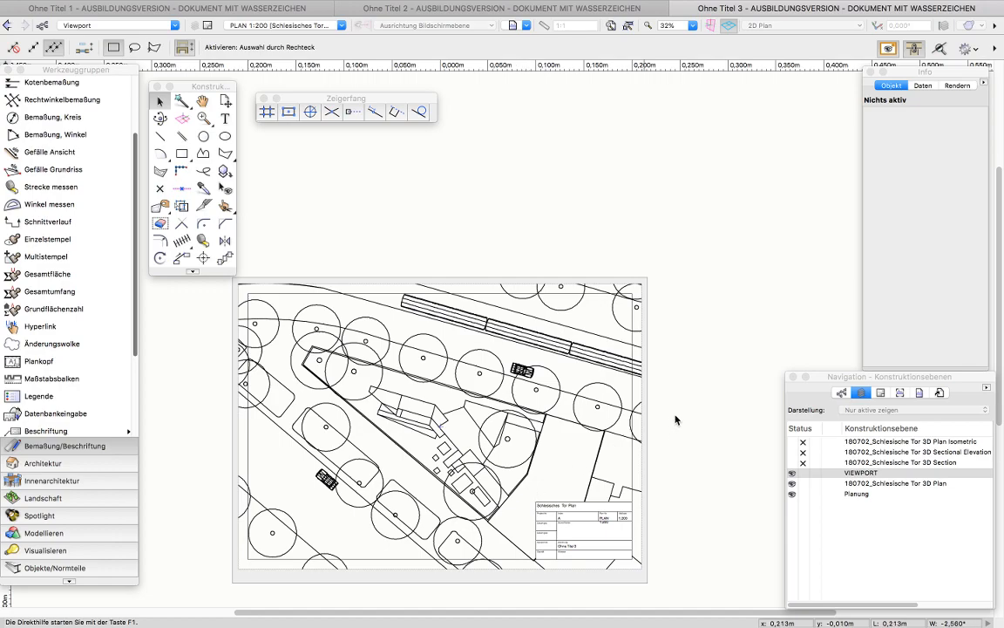
# Start a PDF export of the print area as one page, keeping the vector resolution of 300 dpi, and accept the settings.
pyautogui.scroll(-1, 749, 317)
pyautogui.scroll(-1, 740, 296)
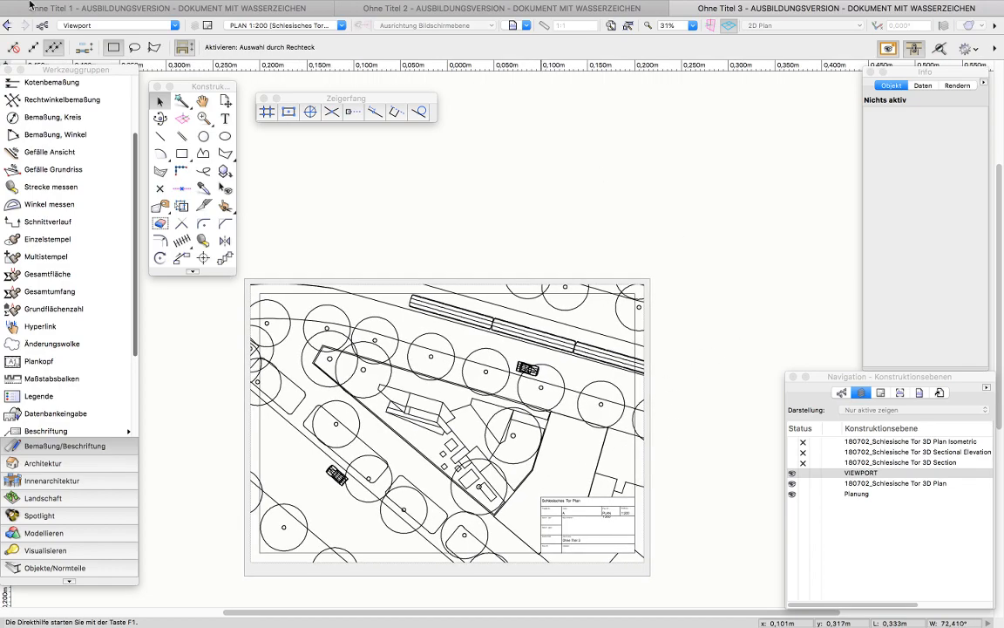
pyautogui.moveTo(30, 5)
pyautogui.click(123, 7)
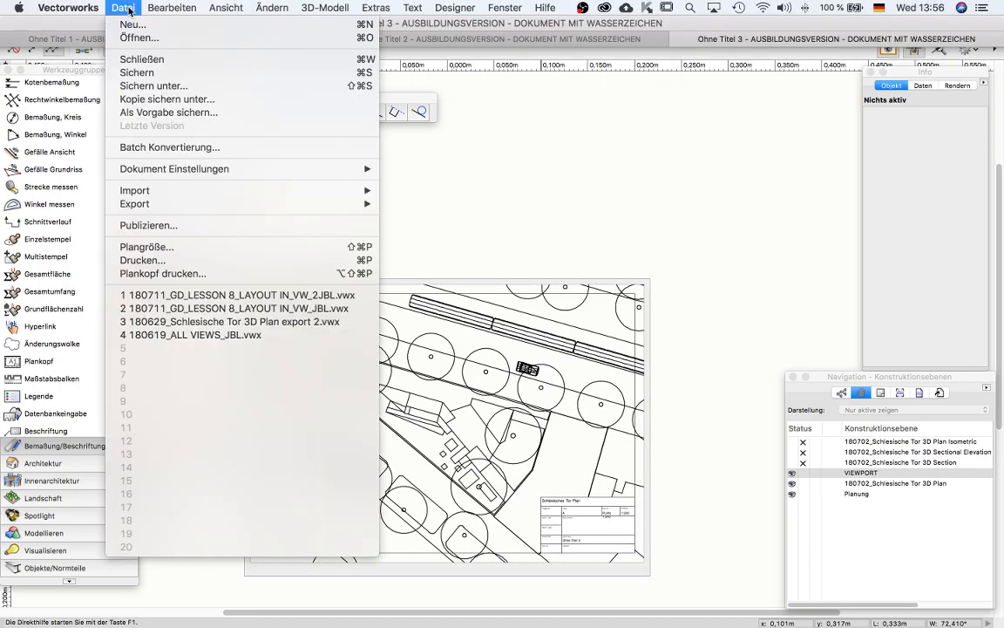
pyautogui.moveTo(173, 190)
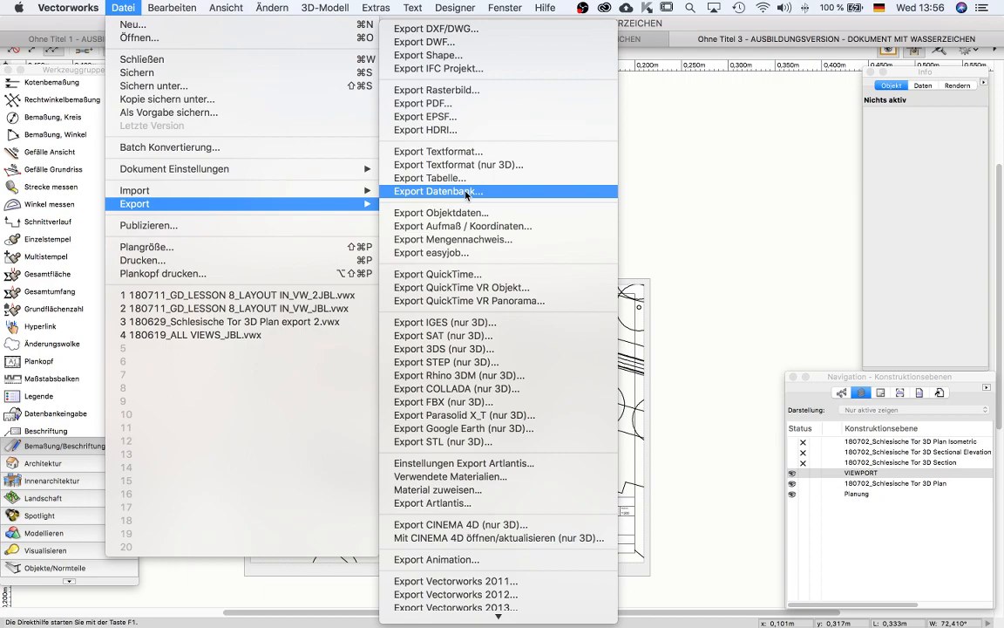
pyautogui.click(455, 105)
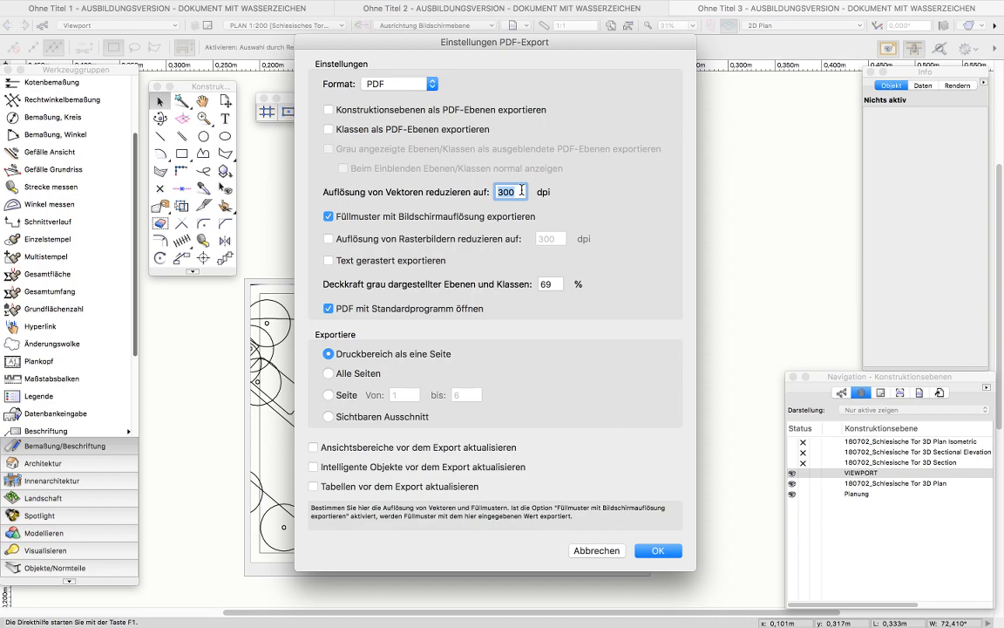
pyautogui.click(658, 550)
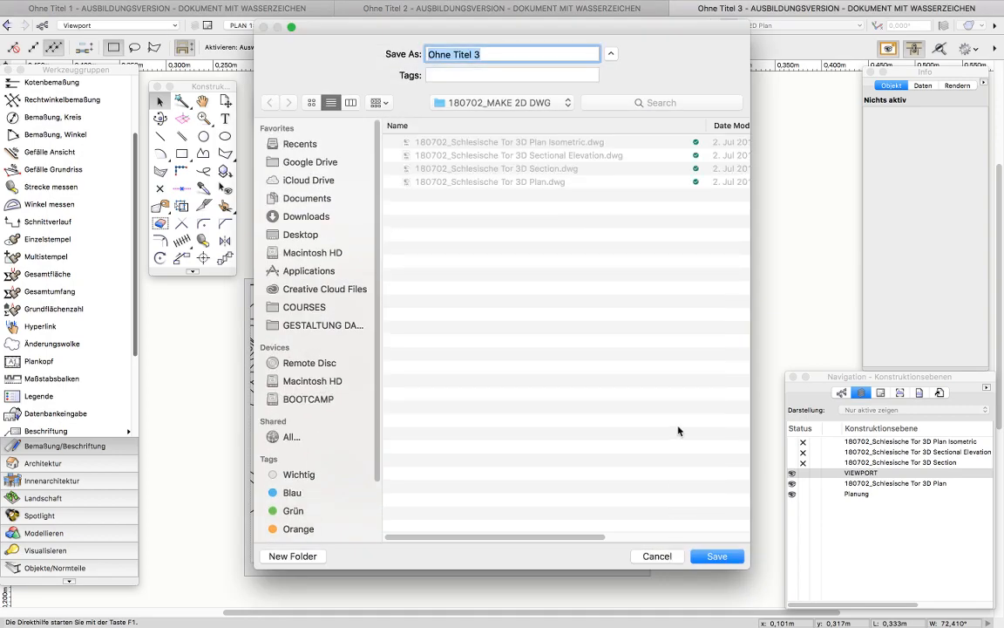
# Set the save location to the PDF folder inside 180711_GD_LESSON 8_VW_JBL, under GESTALTUNG DARSTELLUNG DIGITAL.
pyautogui.click(523, 103)
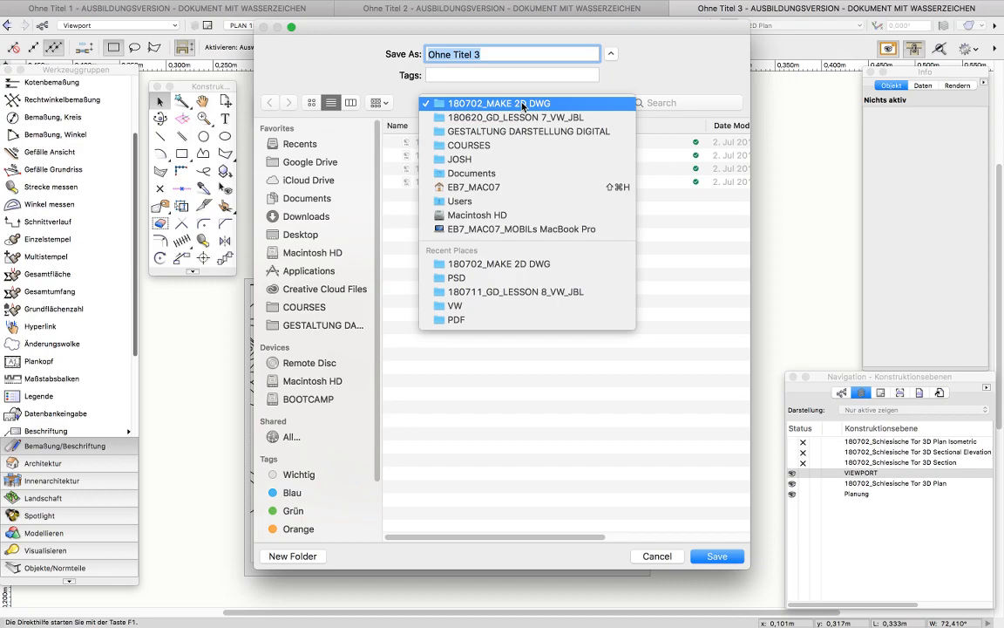
pyautogui.click(504, 131)
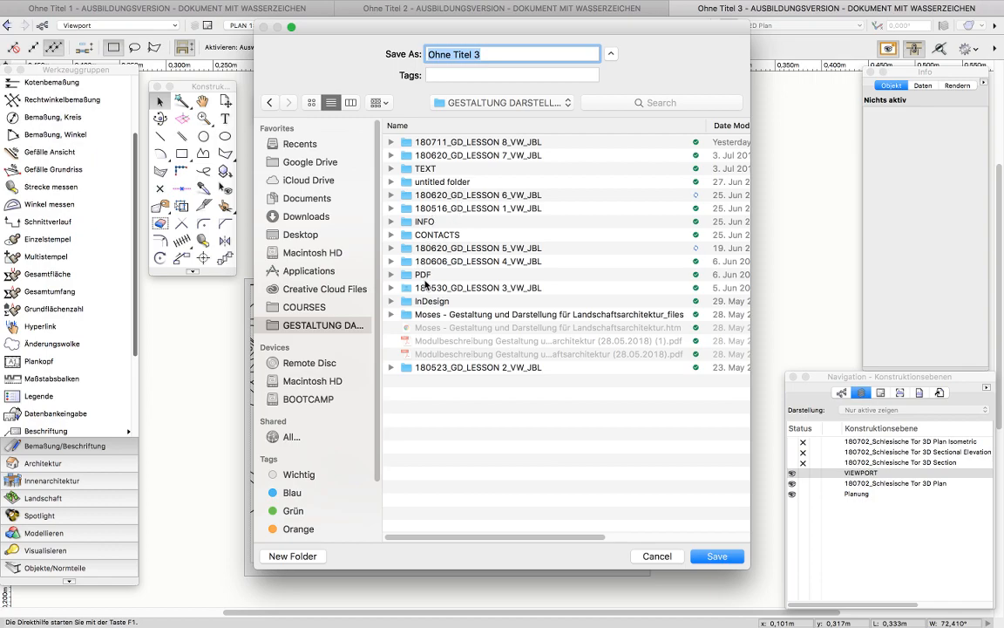
pyautogui.doubleClick(424, 275)
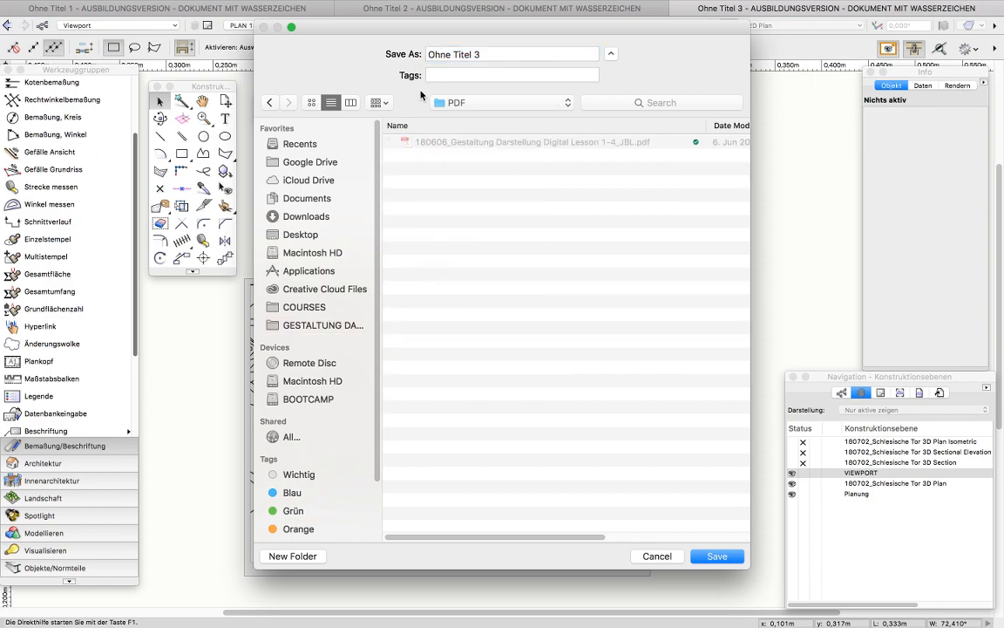
pyautogui.click(270, 102)
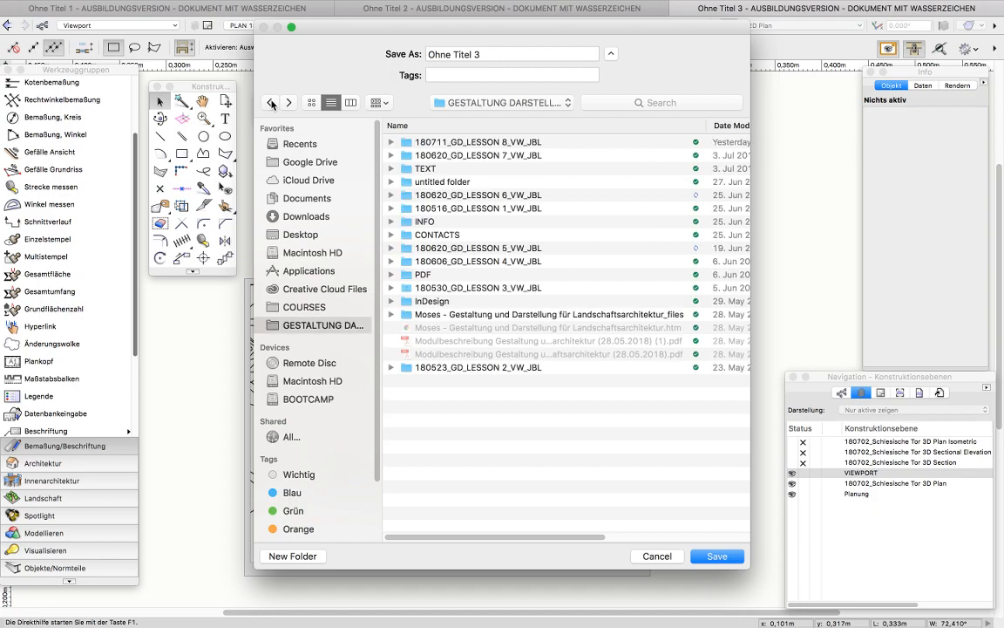
pyautogui.doubleClick(481, 142)
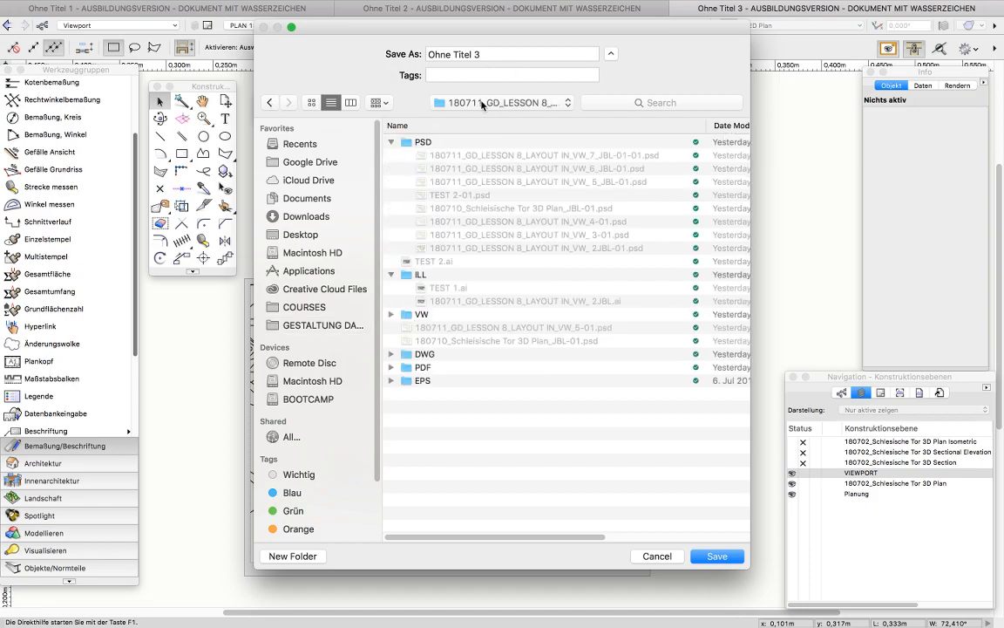
pyautogui.click(391, 142)
pyautogui.click(391, 169)
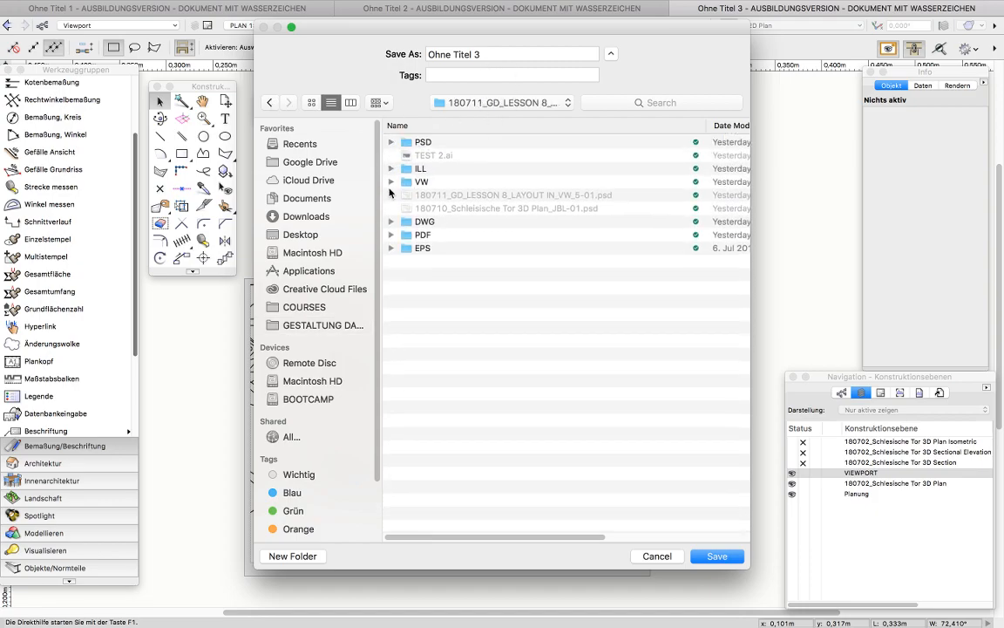
pyautogui.doubleClick(446, 235)
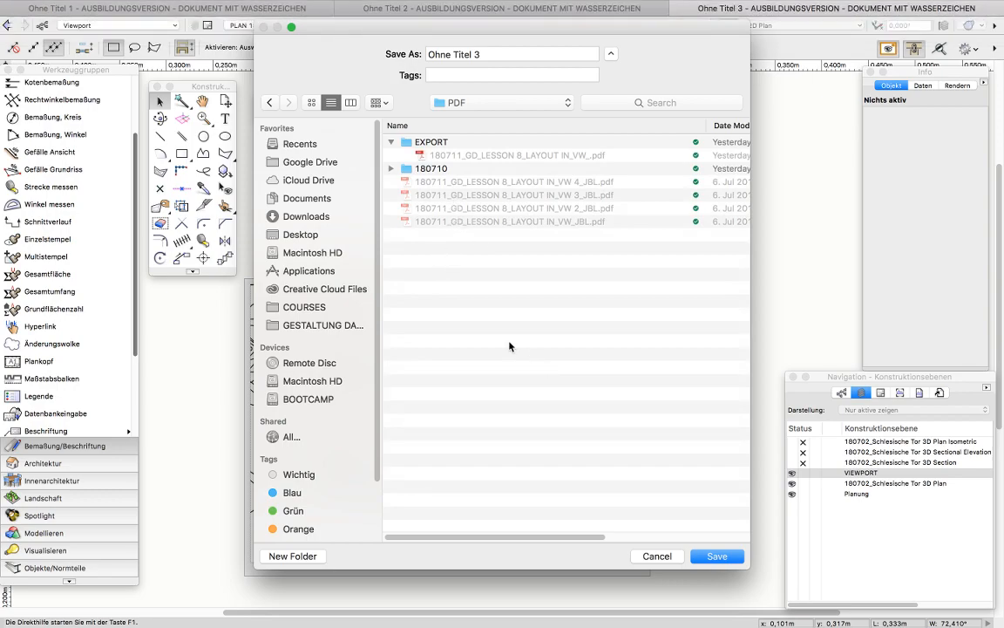
# Create a new folder named "180711_Schlesisches Tor Plan_JBL" in the PDF folder.
pyautogui.press('super+shift+n')
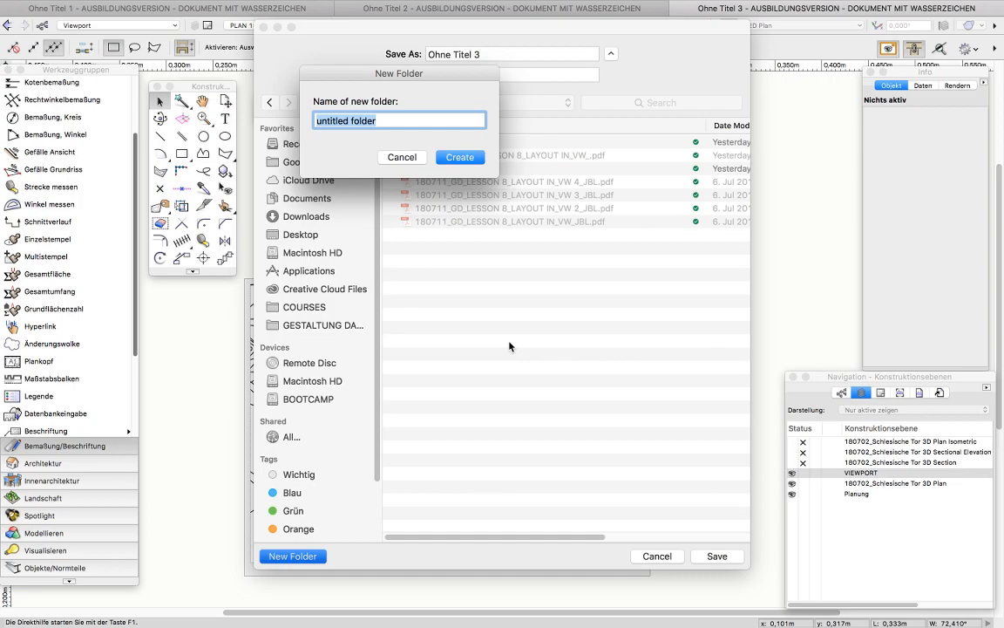
pyautogui.write('18')
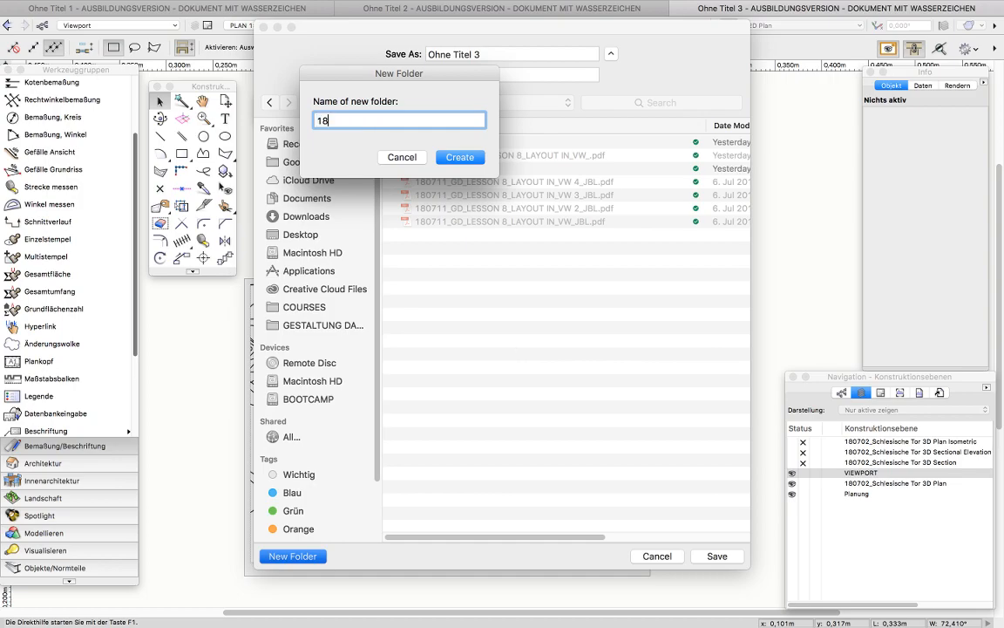
pyautogui.write('0711_')
pyautogui.moveTo(458, 28)
pyautogui.mouseDown()
pyautogui.moveTo(615, 128)
pyautogui.moveTo(576, 200)
pyautogui.moveTo(157, 303)
pyautogui.moveTo(202, 237)
pyautogui.mouseUp()
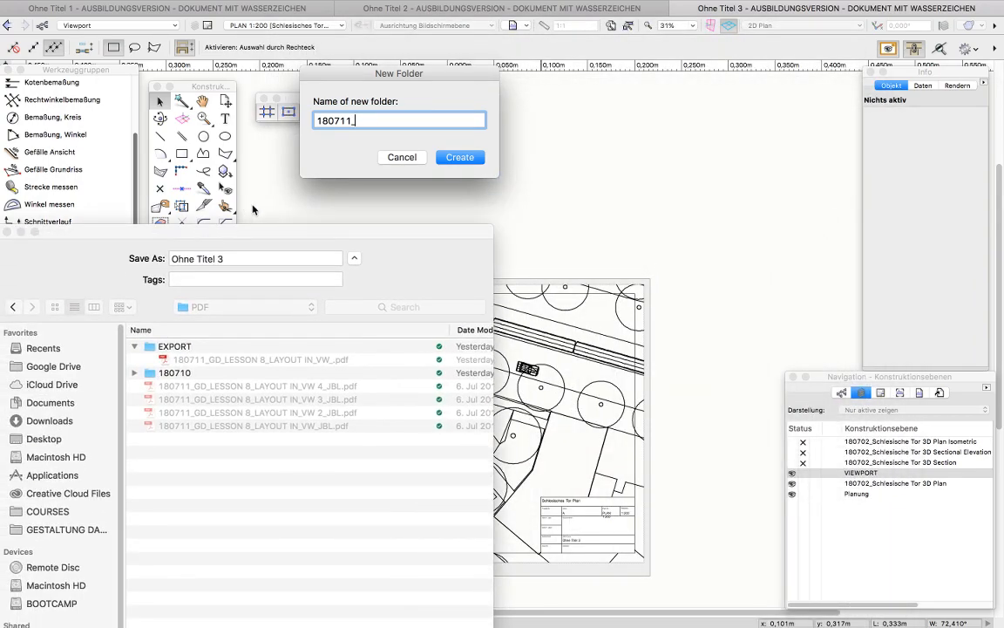
pyautogui.write('Schlesisches Tor Plan')
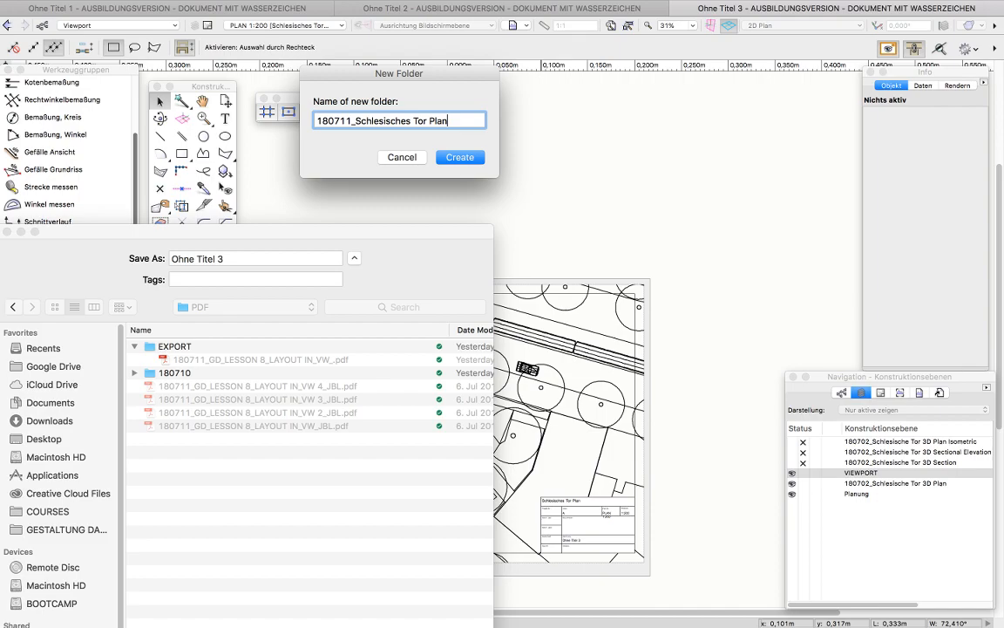
pyautogui.write('_JBL')
pyautogui.click(464, 157)
# Check the new folder's location in the folder hierarchy and reopen it through GESTALTUNG DARSTELLUNG DIGITAL, 180711_GD_LESSON 8_VW_JBL and PDF.
pyautogui.moveTo(385, 231); pyautogui.dragTo(604, 51)
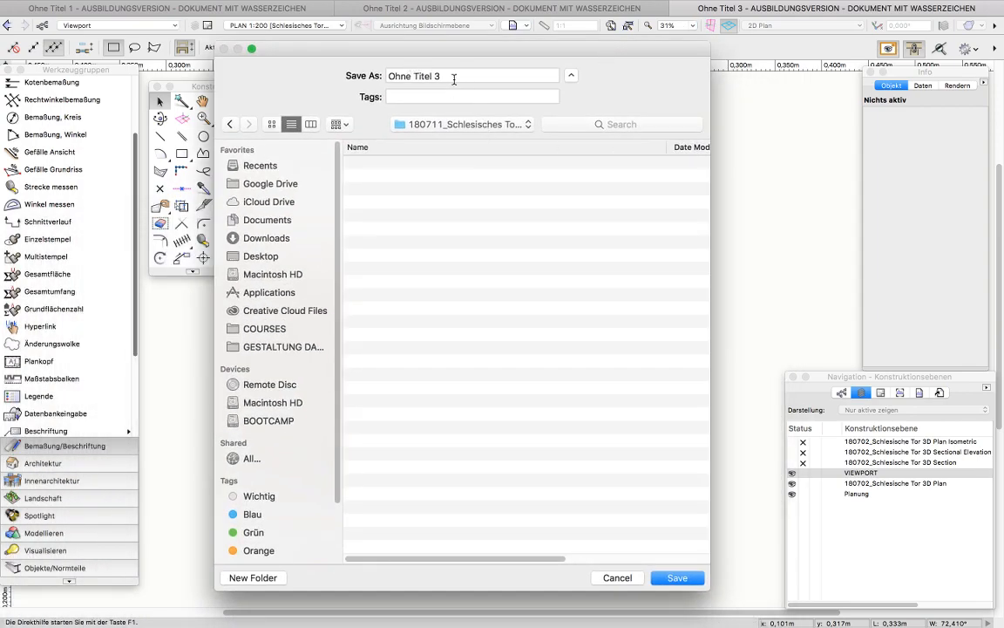
pyautogui.click(430, 124)
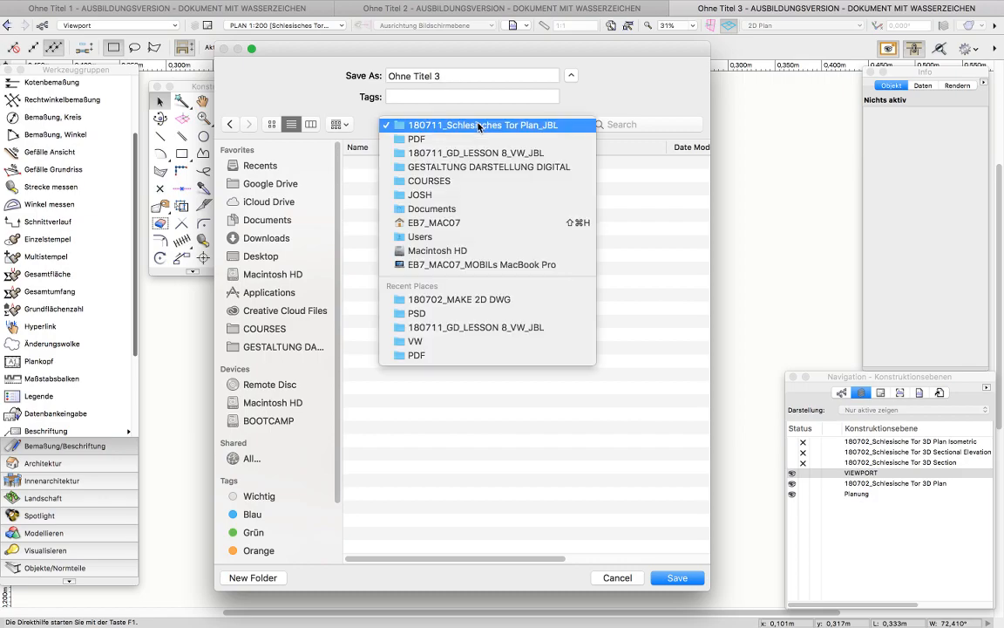
pyautogui.click(477, 126)
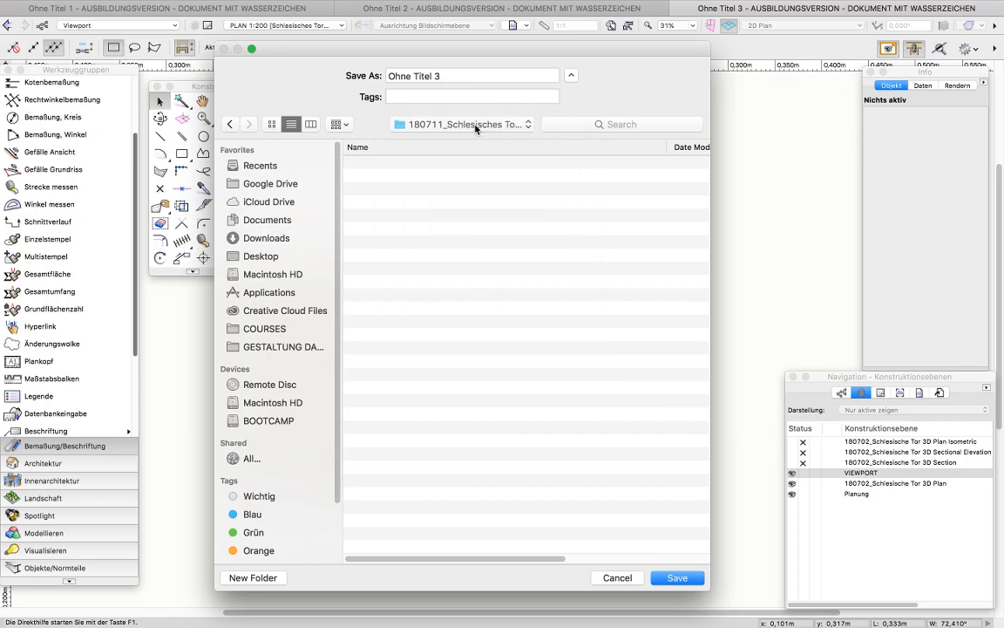
pyautogui.click(455, 124)
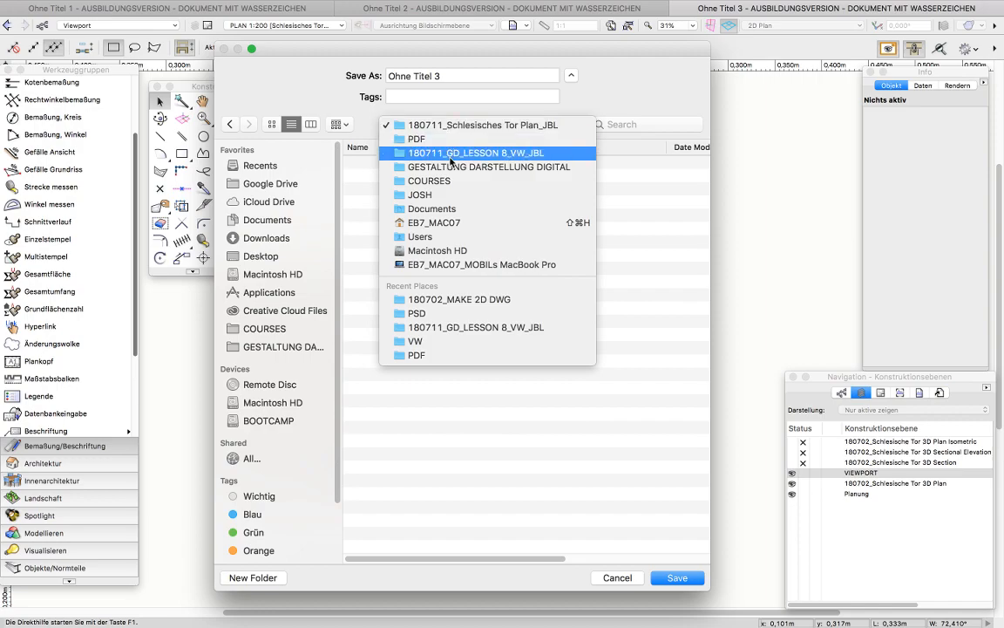
pyautogui.click(296, 352)
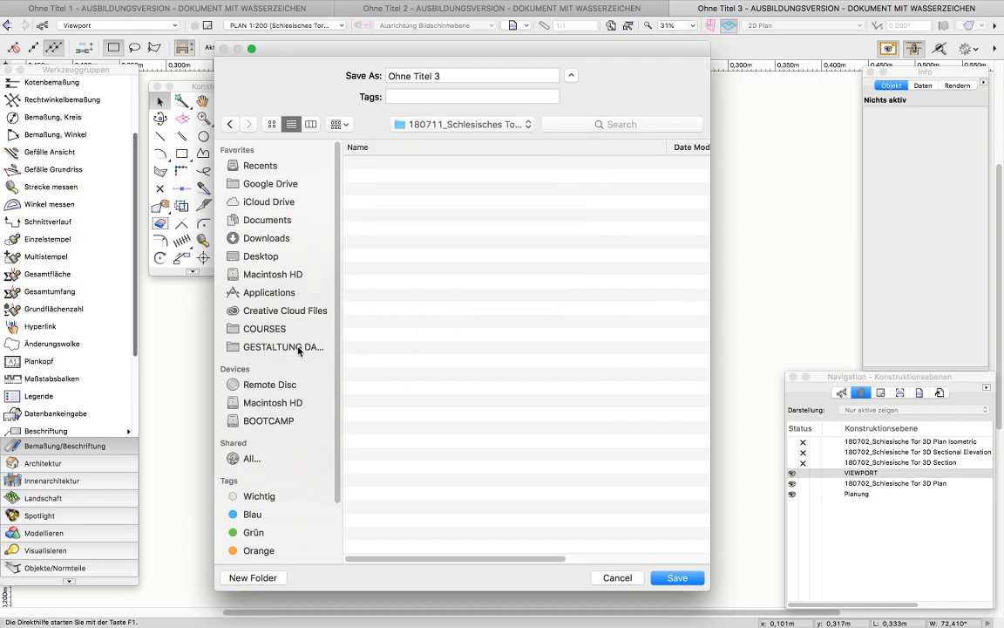
pyautogui.click(299, 348)
pyautogui.click(451, 163)
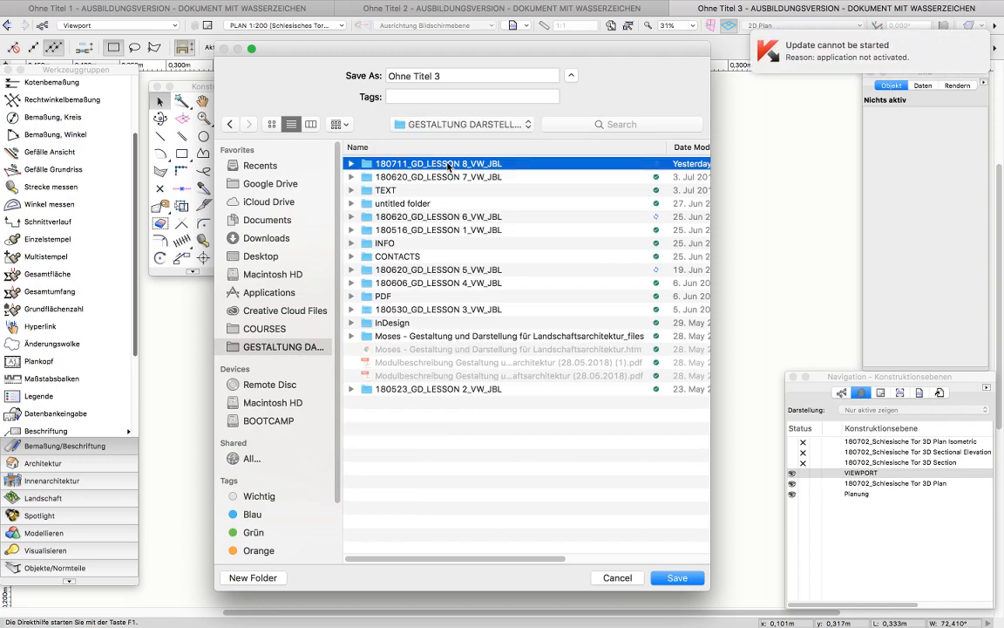
pyautogui.doubleClick(450, 164)
pyautogui.doubleClick(388, 164)
pyautogui.click(420, 165)
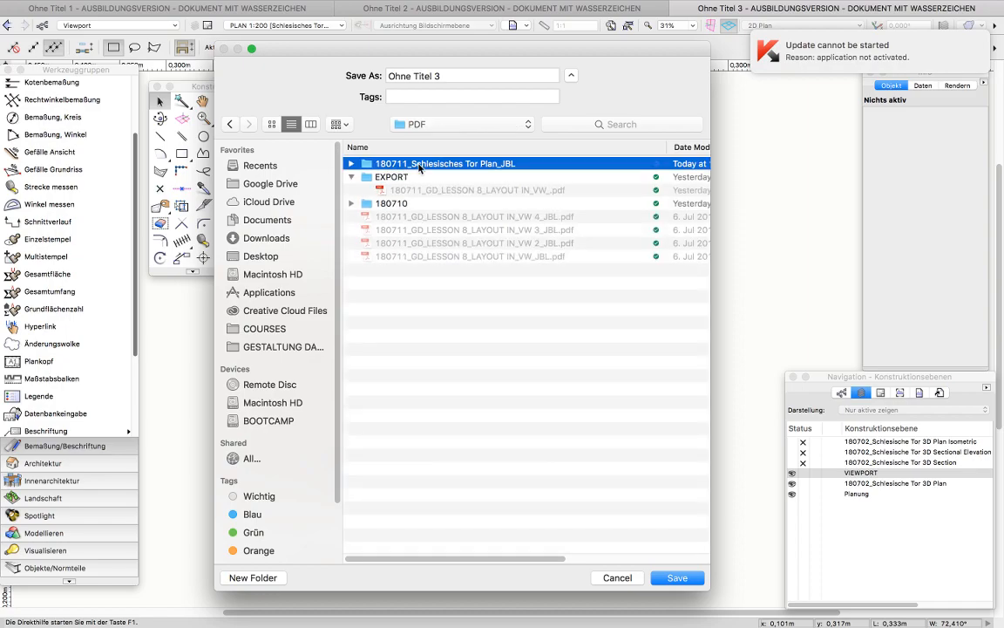
pyautogui.doubleClick(419, 166)
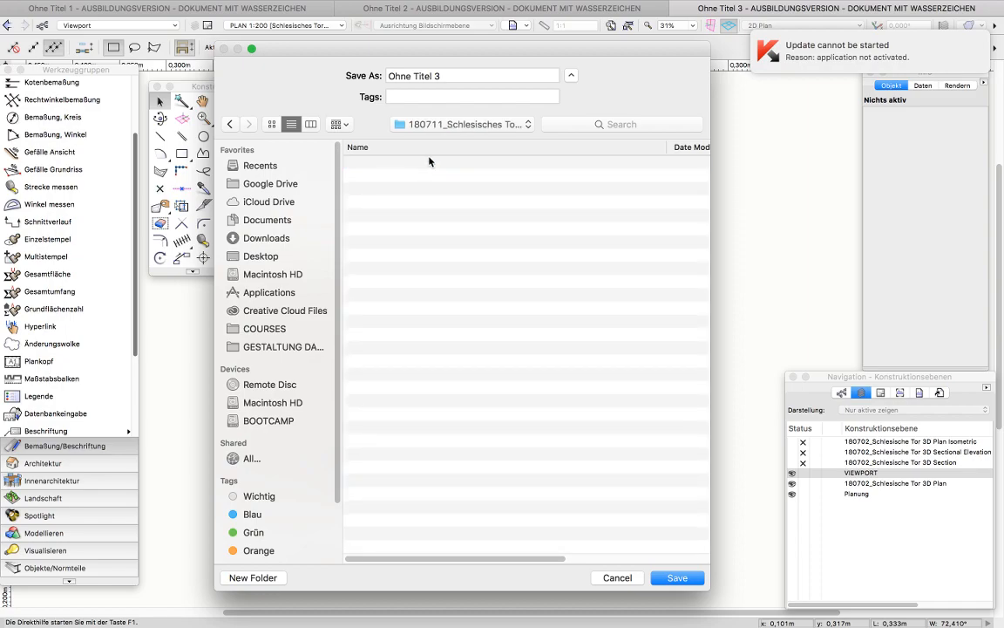
# Copy the new folder's name and use it as the export file name, "180711_Schlesisches Tor Plan_JBL".
pyautogui.press('super+bracketleft')
pyautogui.click(453, 164)
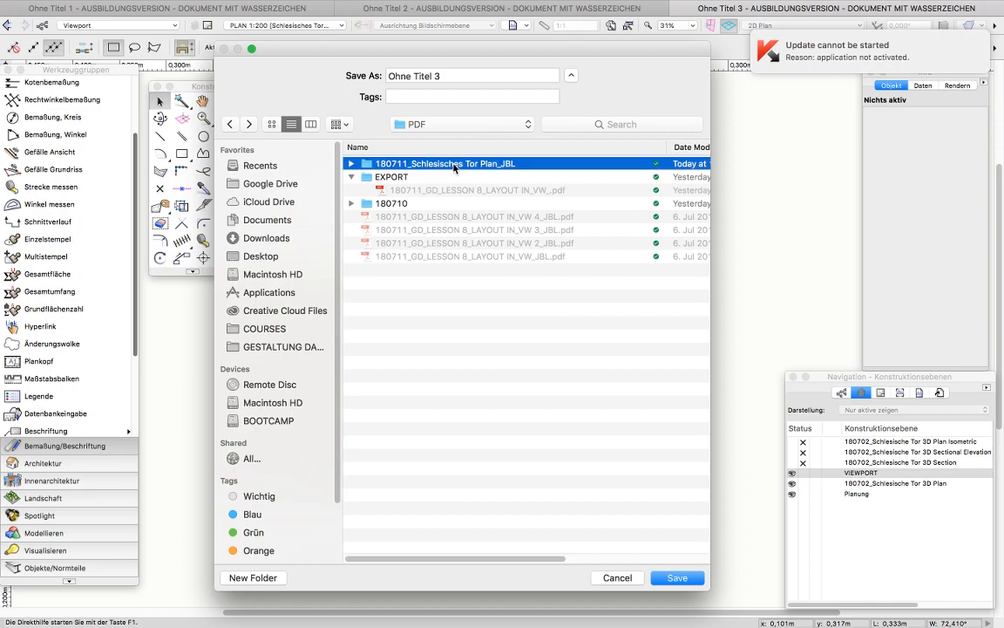
pyautogui.rightClick(454, 164)
pyautogui.click(488, 171)
pyautogui.press('super+c')
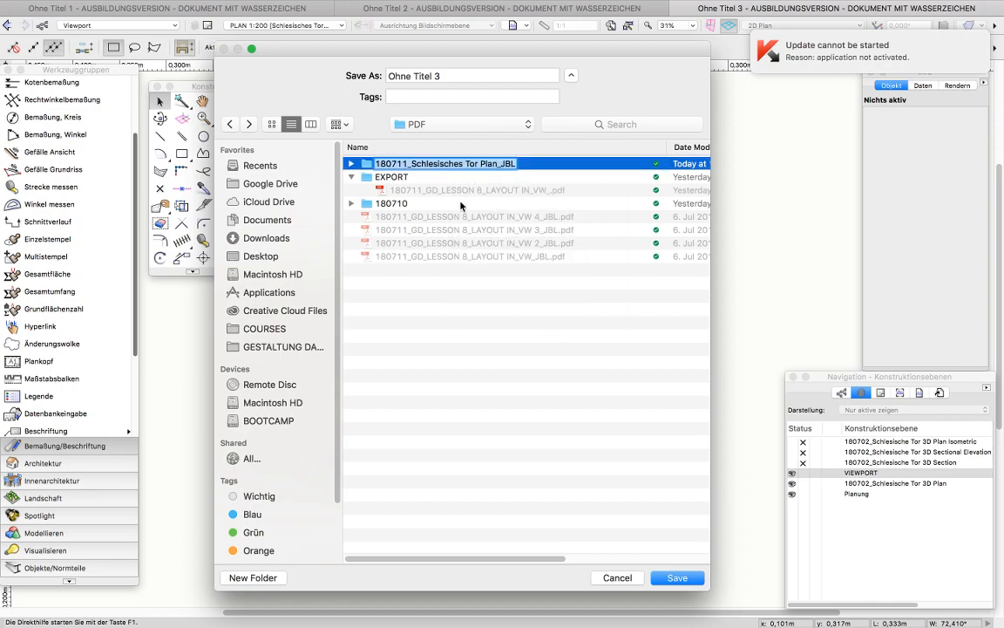
pyautogui.moveTo(446, 75); pyautogui.dragTo(383, 77)
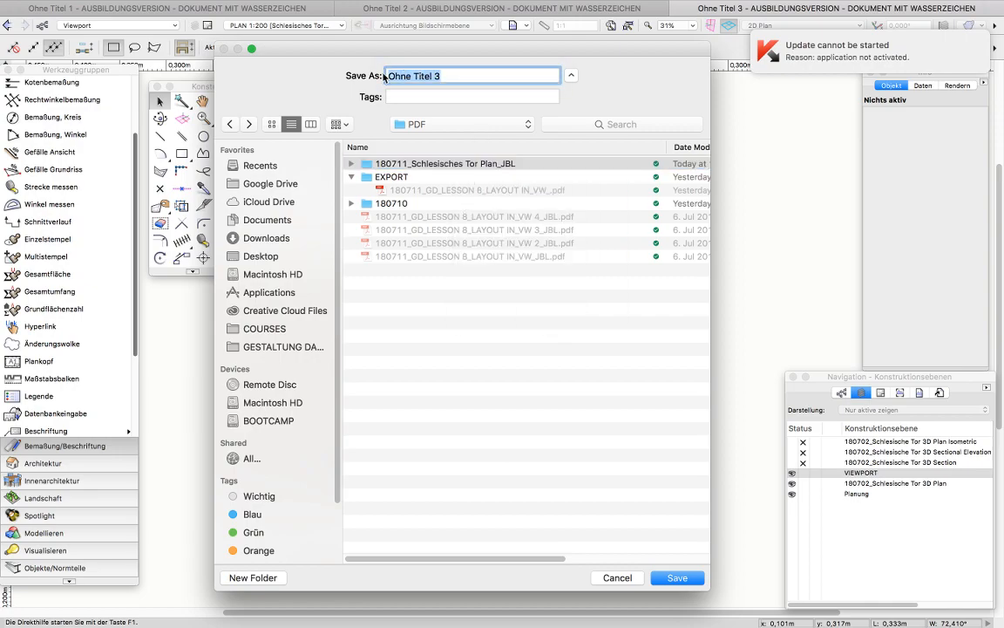
pyautogui.press('super+v')
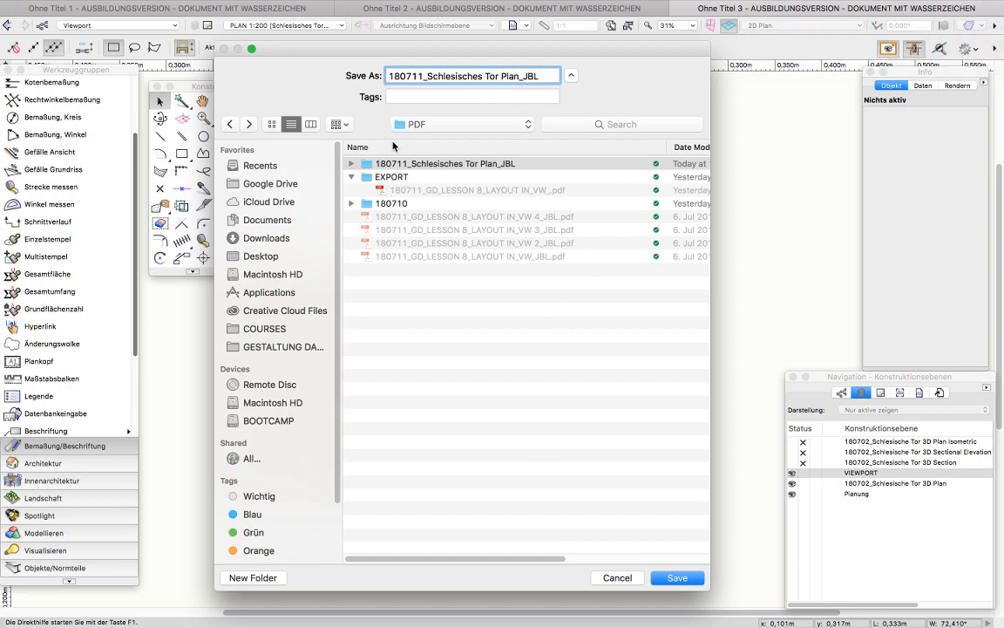
# Save the PDF inside the 180711_Schlesisches Tor Plan_JBL folder and dismiss the Adobe feedback survey.
pyautogui.doubleClick(400, 164)
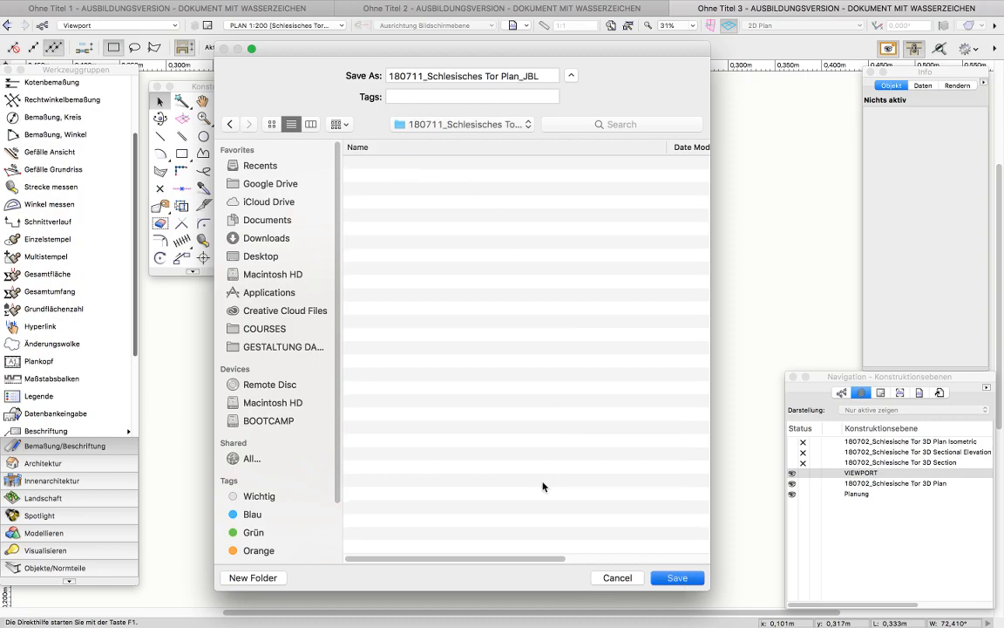
pyautogui.press('Return')
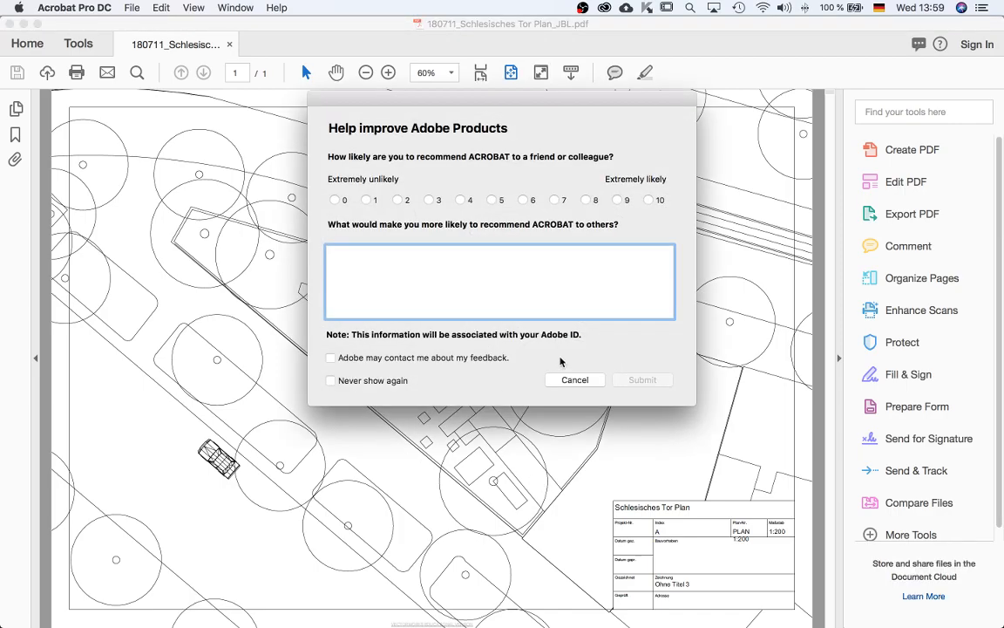
pyautogui.click(571, 380)
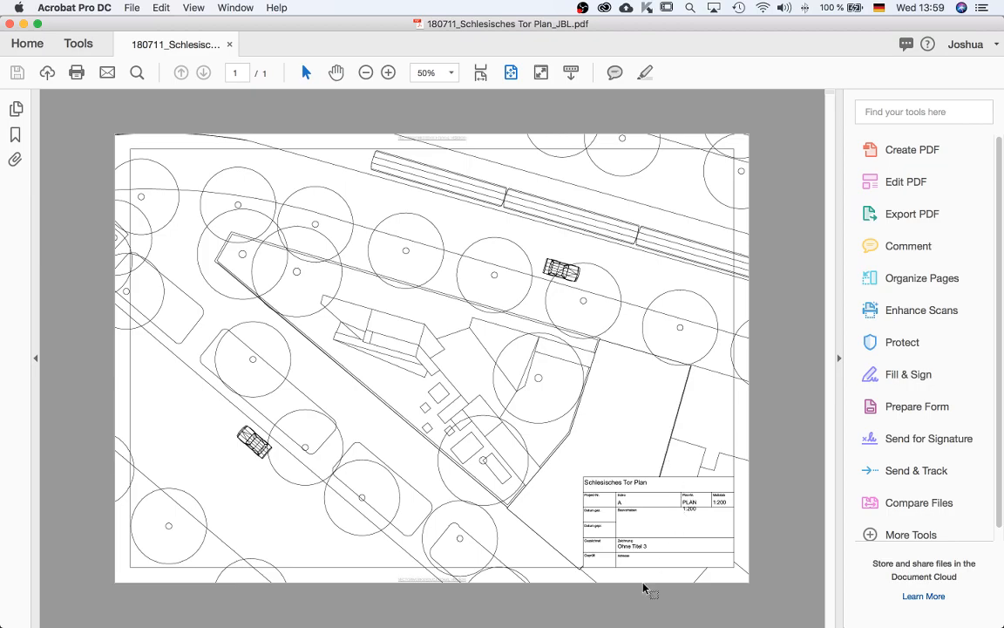
# Examine the exported PDF's linework, title block and watermark up close and as a whole page, and return to Vectorworks.
pyautogui.press('super+plus')
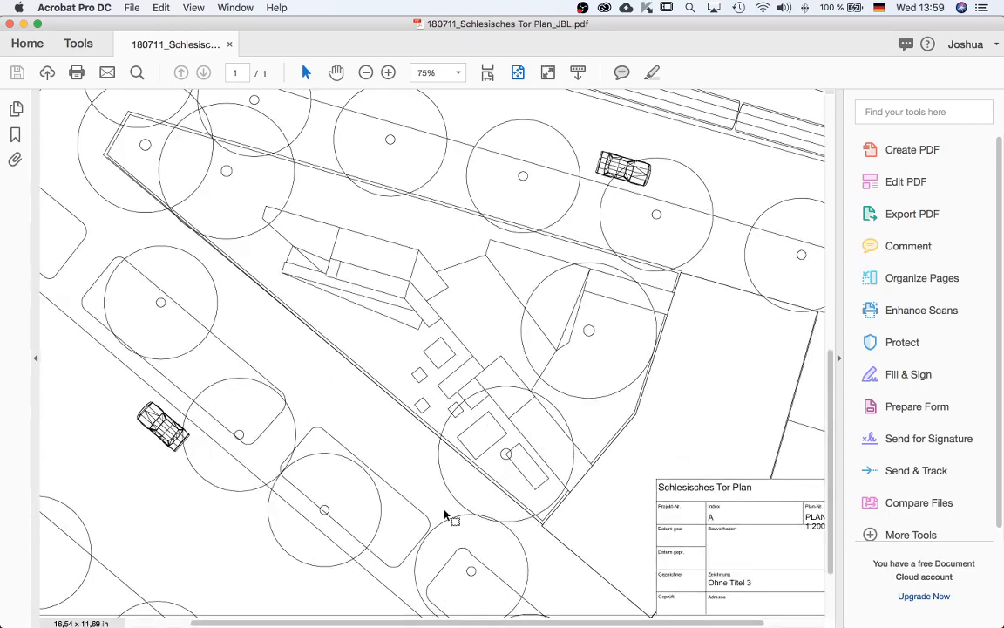
pyautogui.scroll(-1, 478, 421)
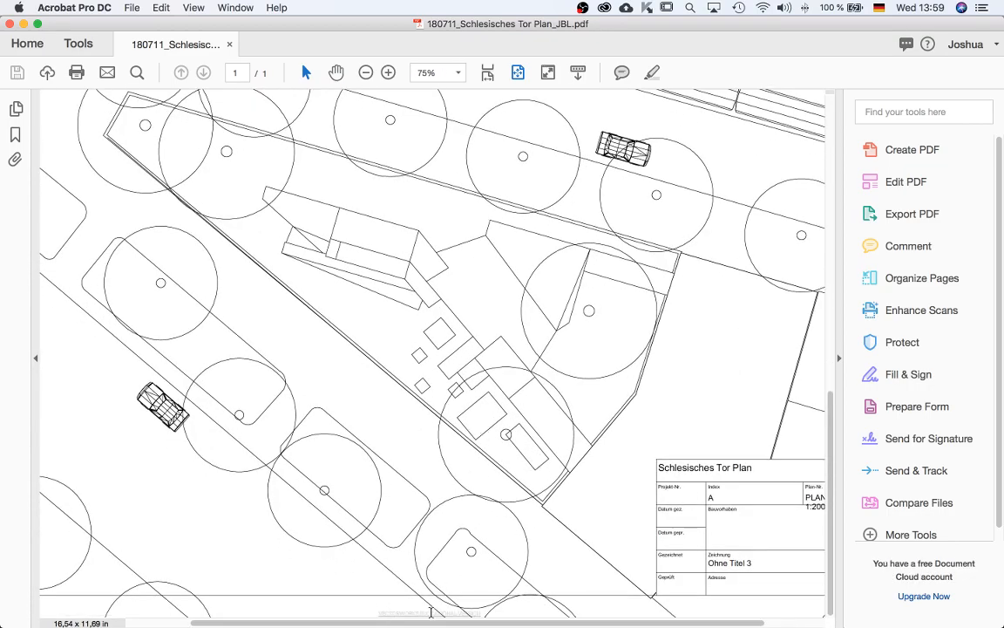
pyautogui.keyDown('super'); pyautogui.scroll(3, 460, 507); pyautogui.keyUp('super')
pyautogui.keyDown('super'); pyautogui.scroll(-5, 459, 504); pyautogui.keyUp('super')
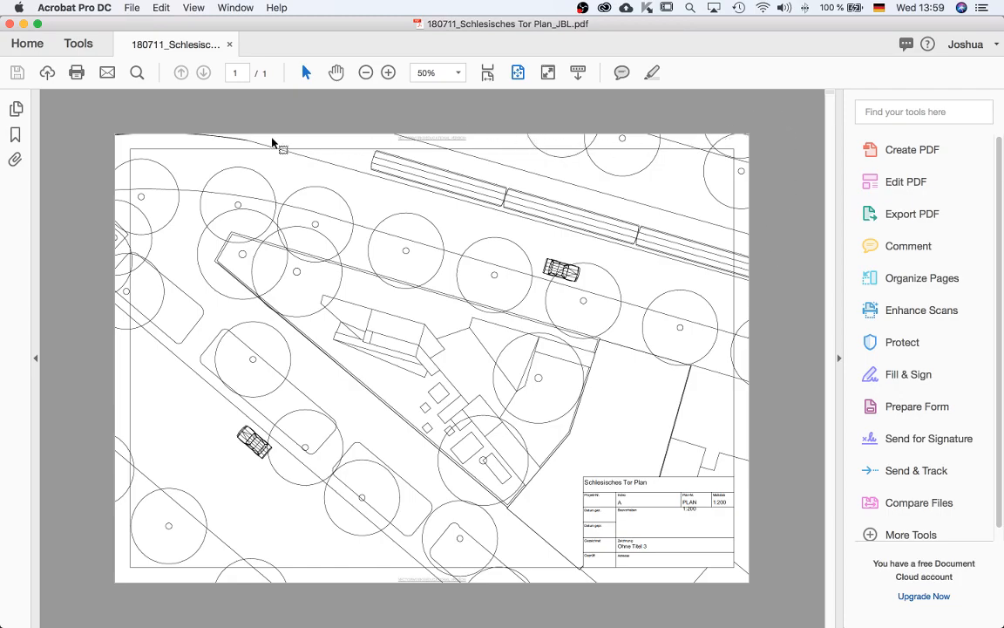
pyautogui.moveTo(147, 589)
pyautogui.hotkey('ctrl', 'Right')
pyautogui.hotkey('ctrl', 'Right')
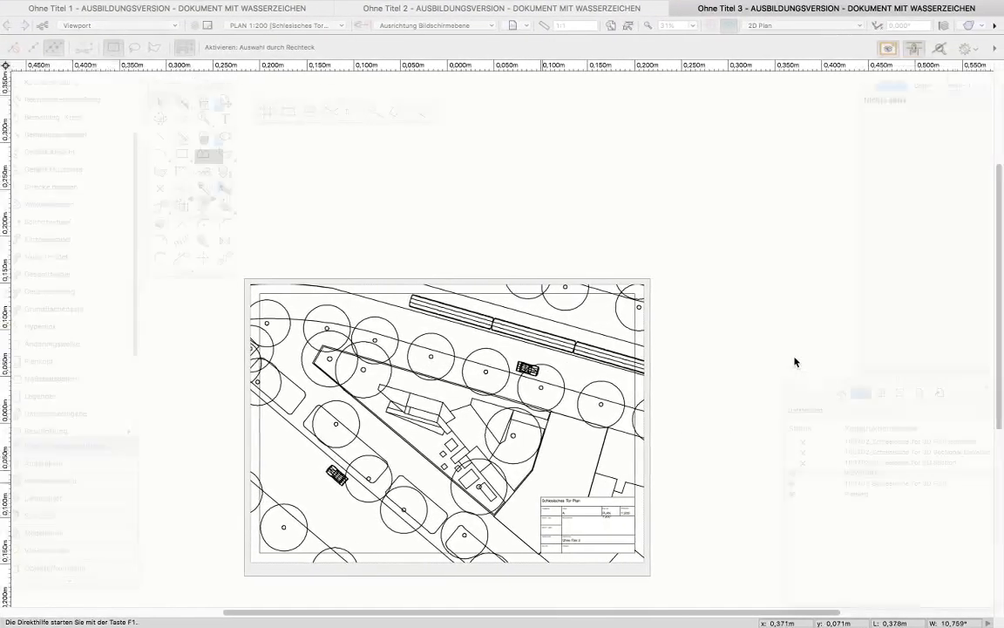